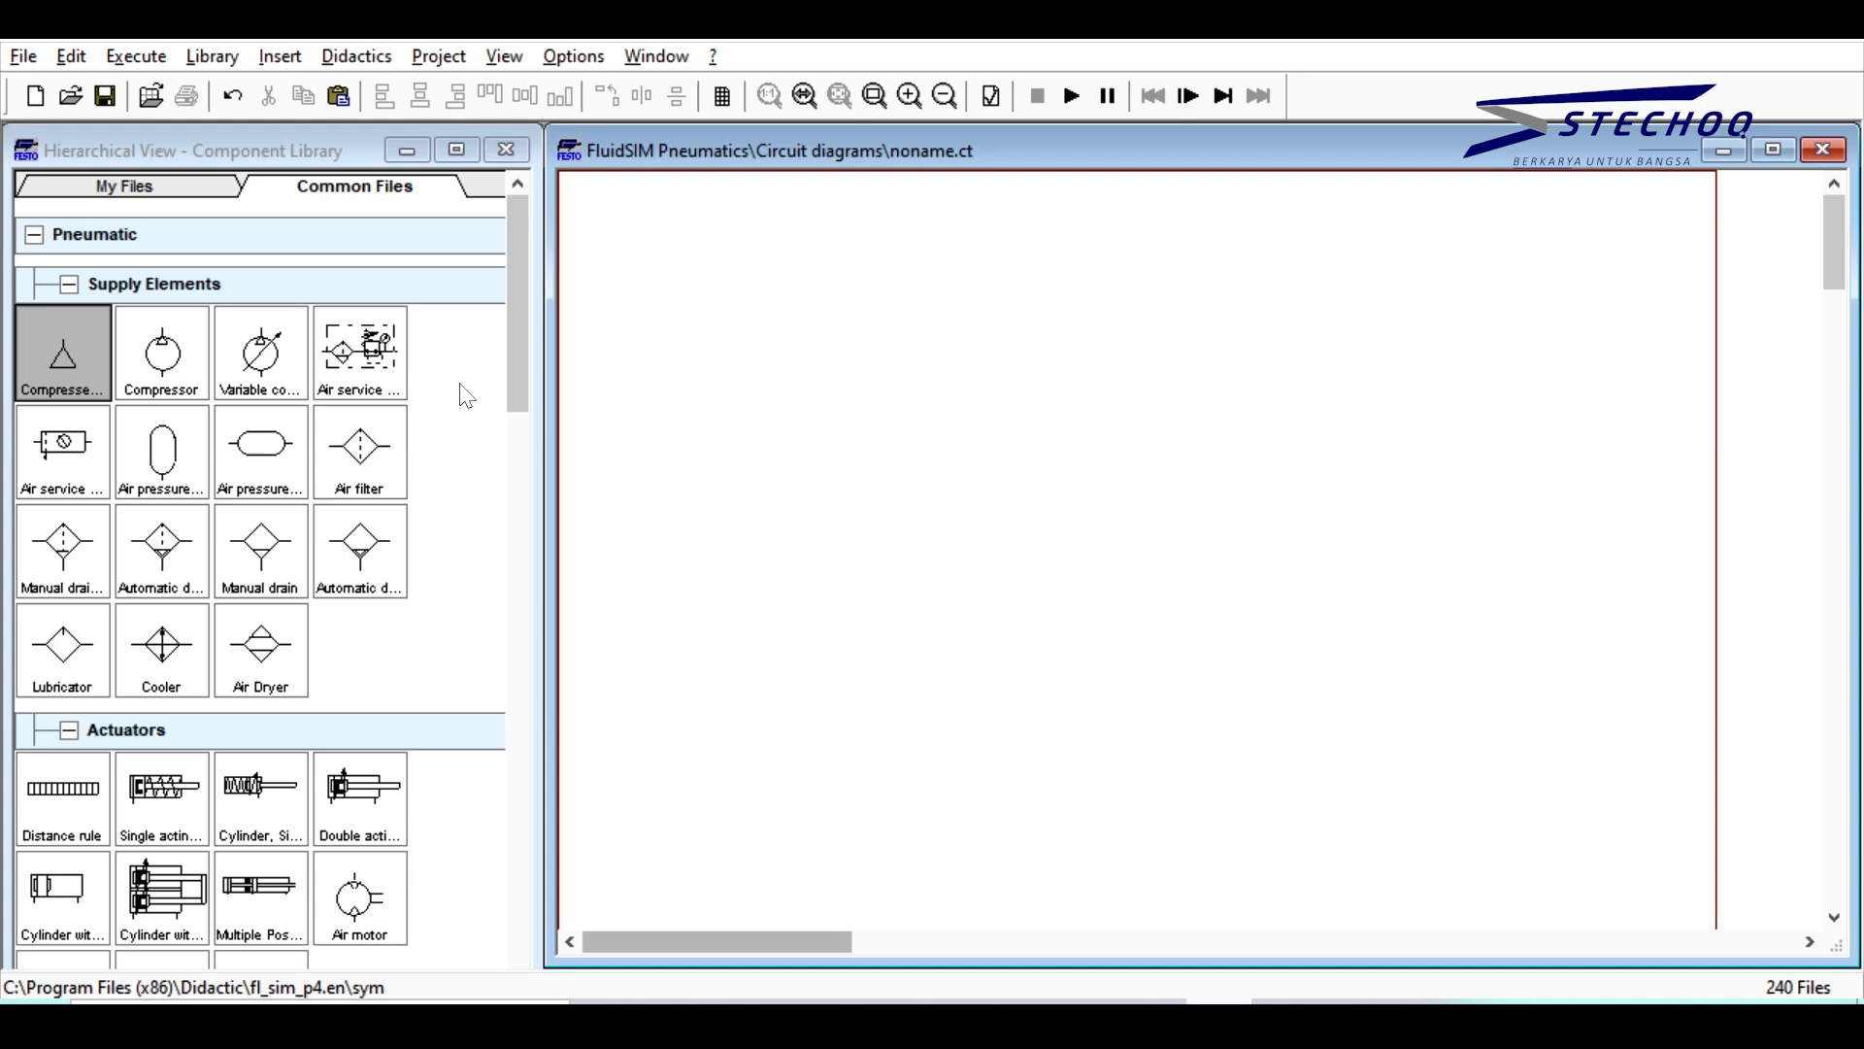
# Step: Place a compressed air supply and a simplified air service unit on the sheet and connect the supply to the unit's inlet
pyautogui.scroll(-3, 468, 391)
pyautogui.scroll(3, 471, 384)
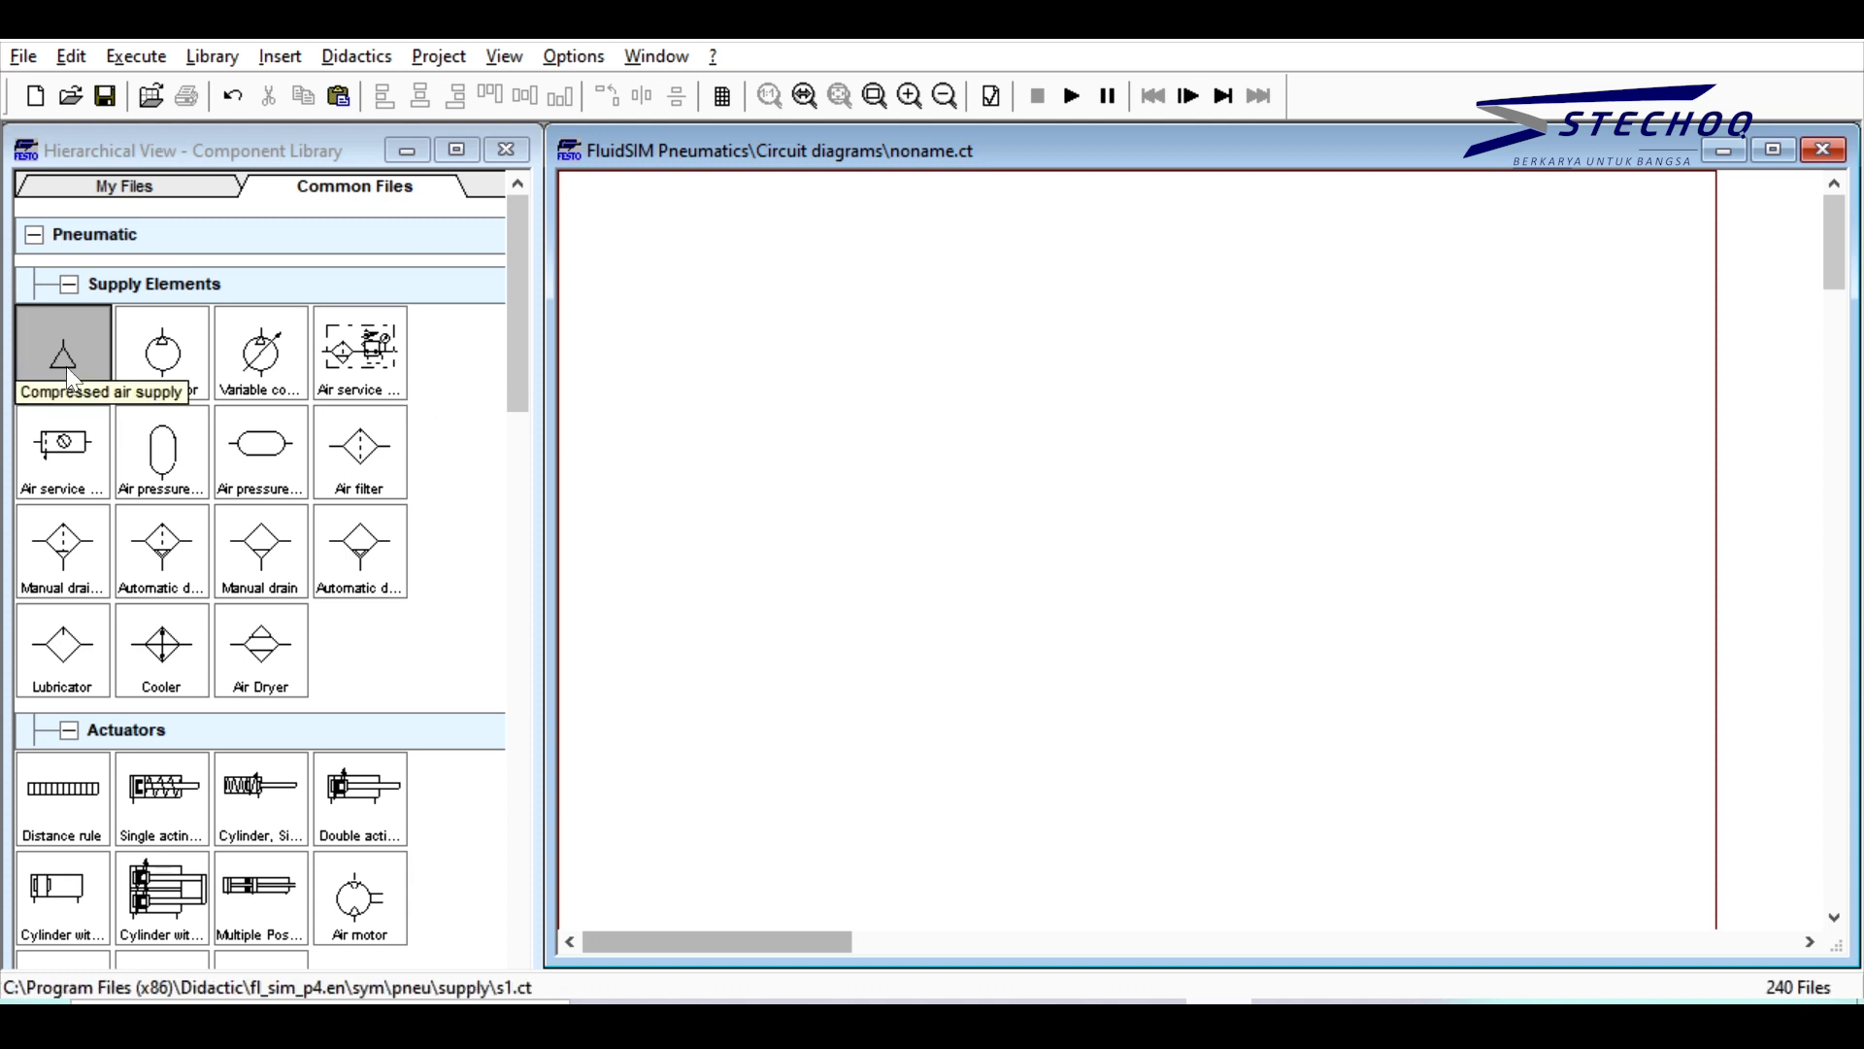
pyautogui.moveTo(67, 357); pyautogui.dragTo(790, 401)
pyautogui.moveTo(63, 447); pyautogui.dragTo(922, 352)
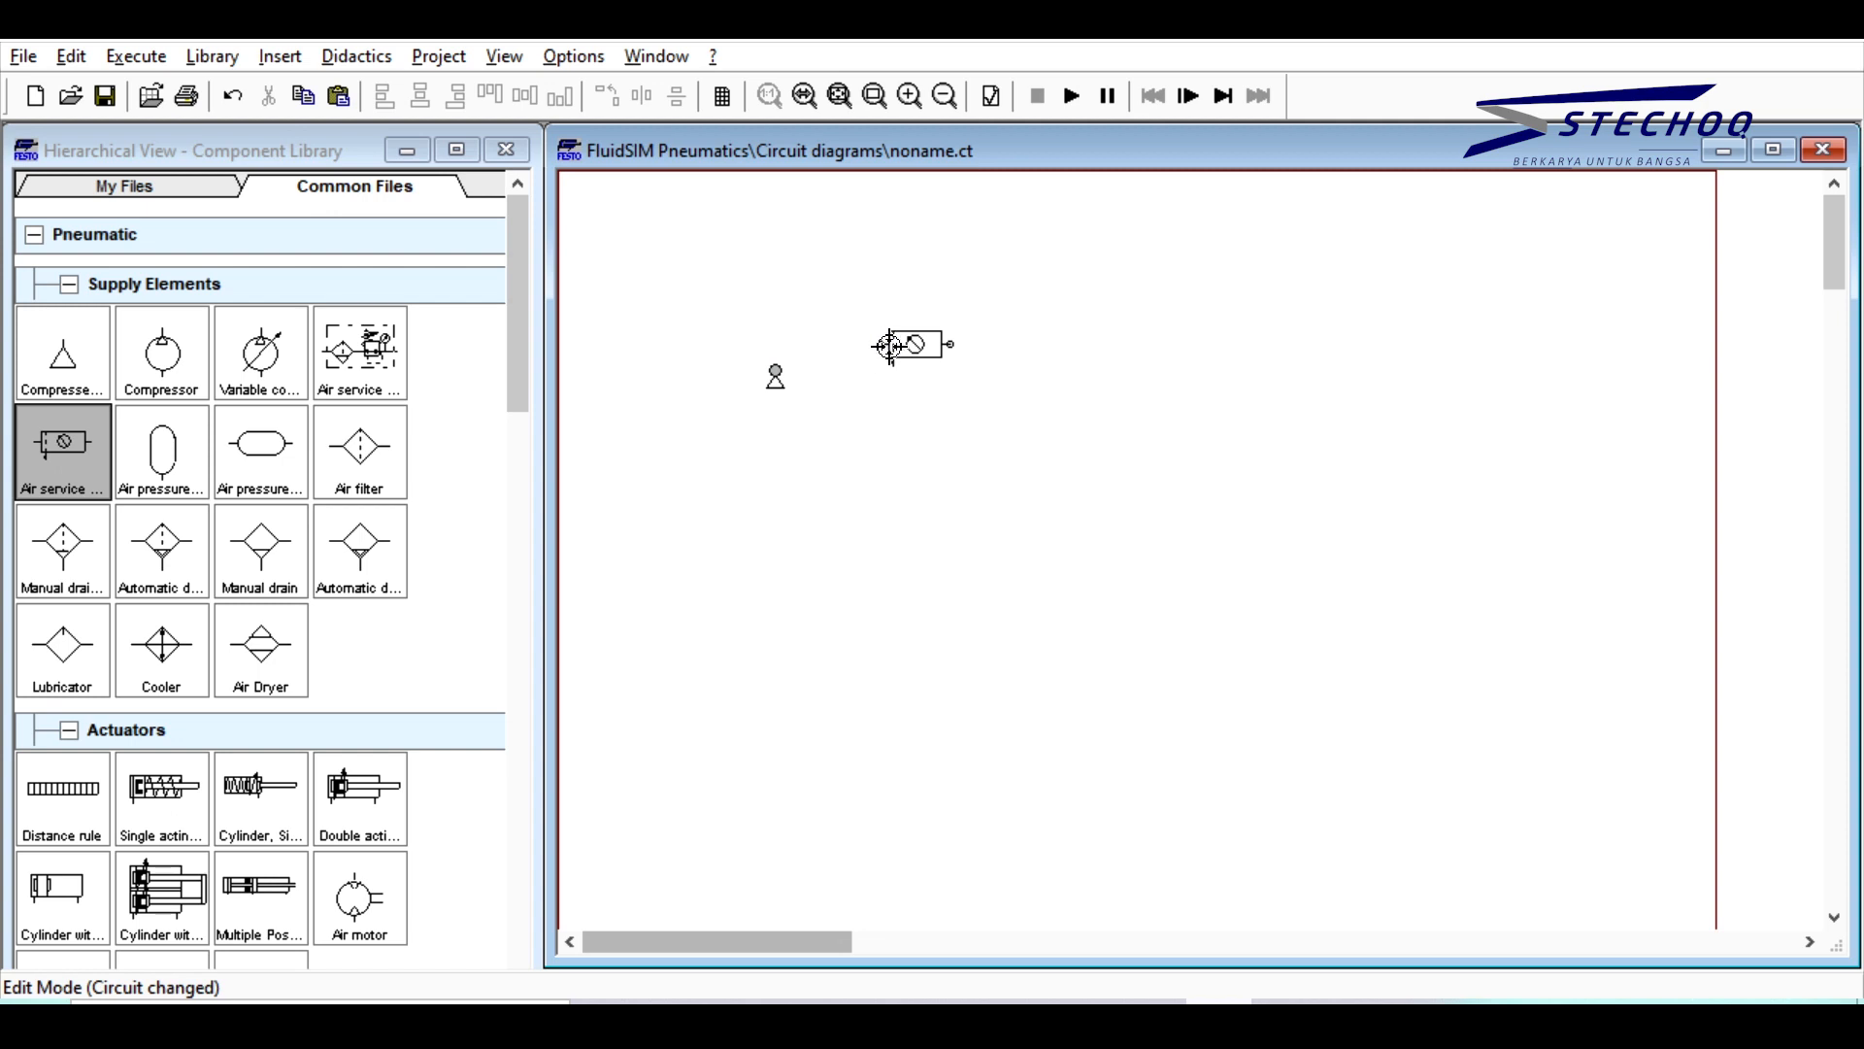
pyautogui.moveTo(884, 341); pyautogui.dragTo(884, 342)
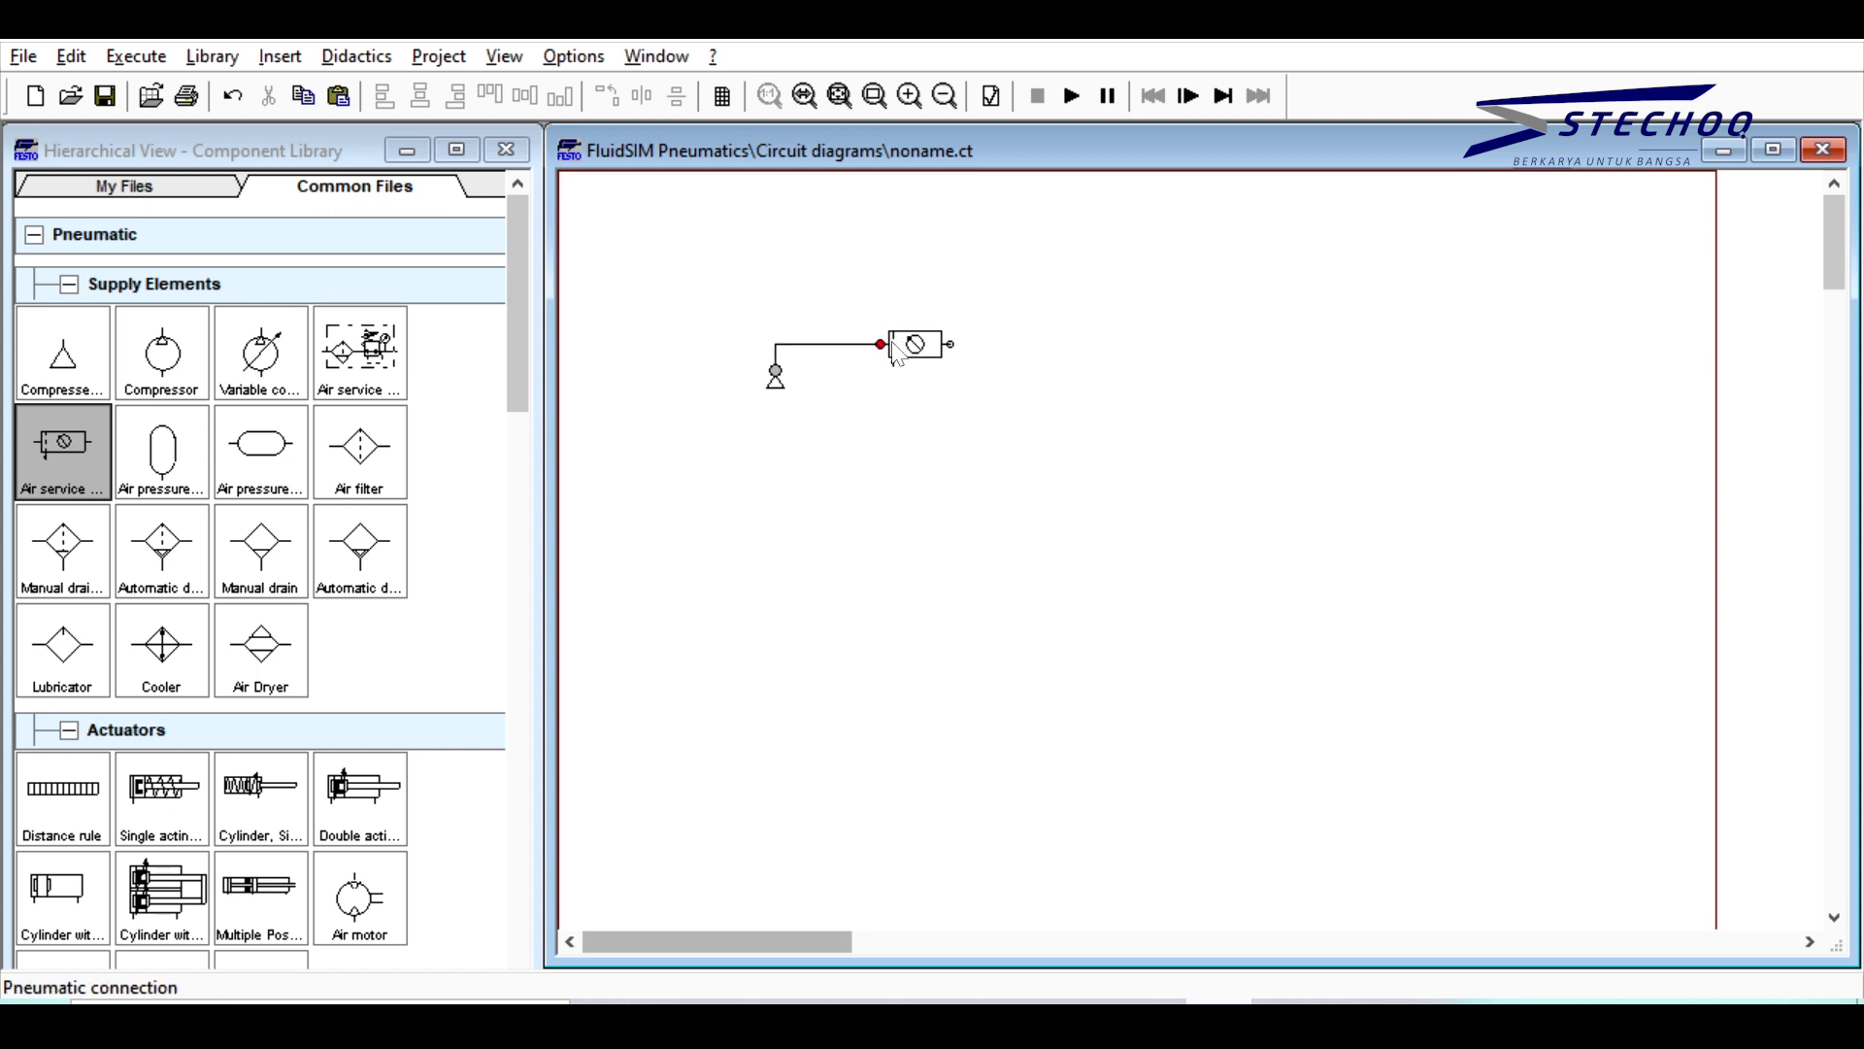
pyautogui.click(923, 342)
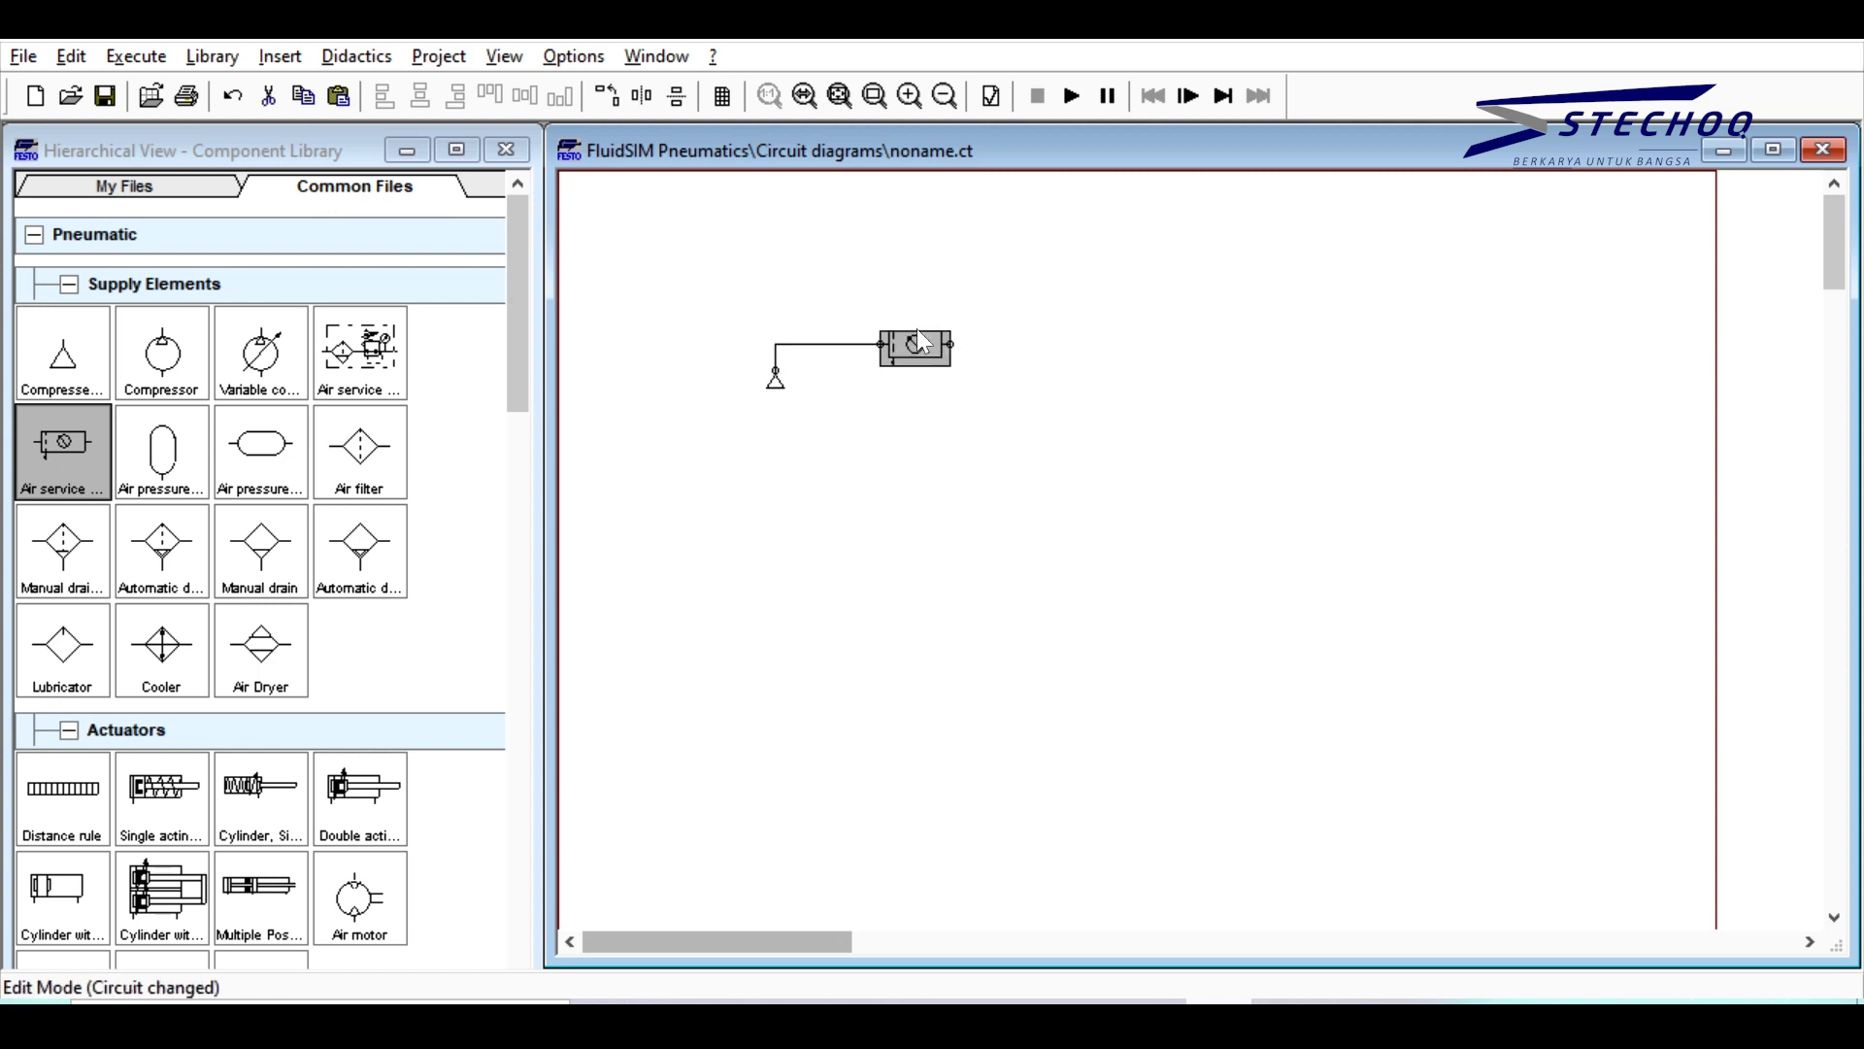
pyautogui.click(1042, 382)
# Step: Move the connected air supply and air service unit together further down the sheet
pyautogui.moveTo(687, 258); pyautogui.dragTo(1120, 478)
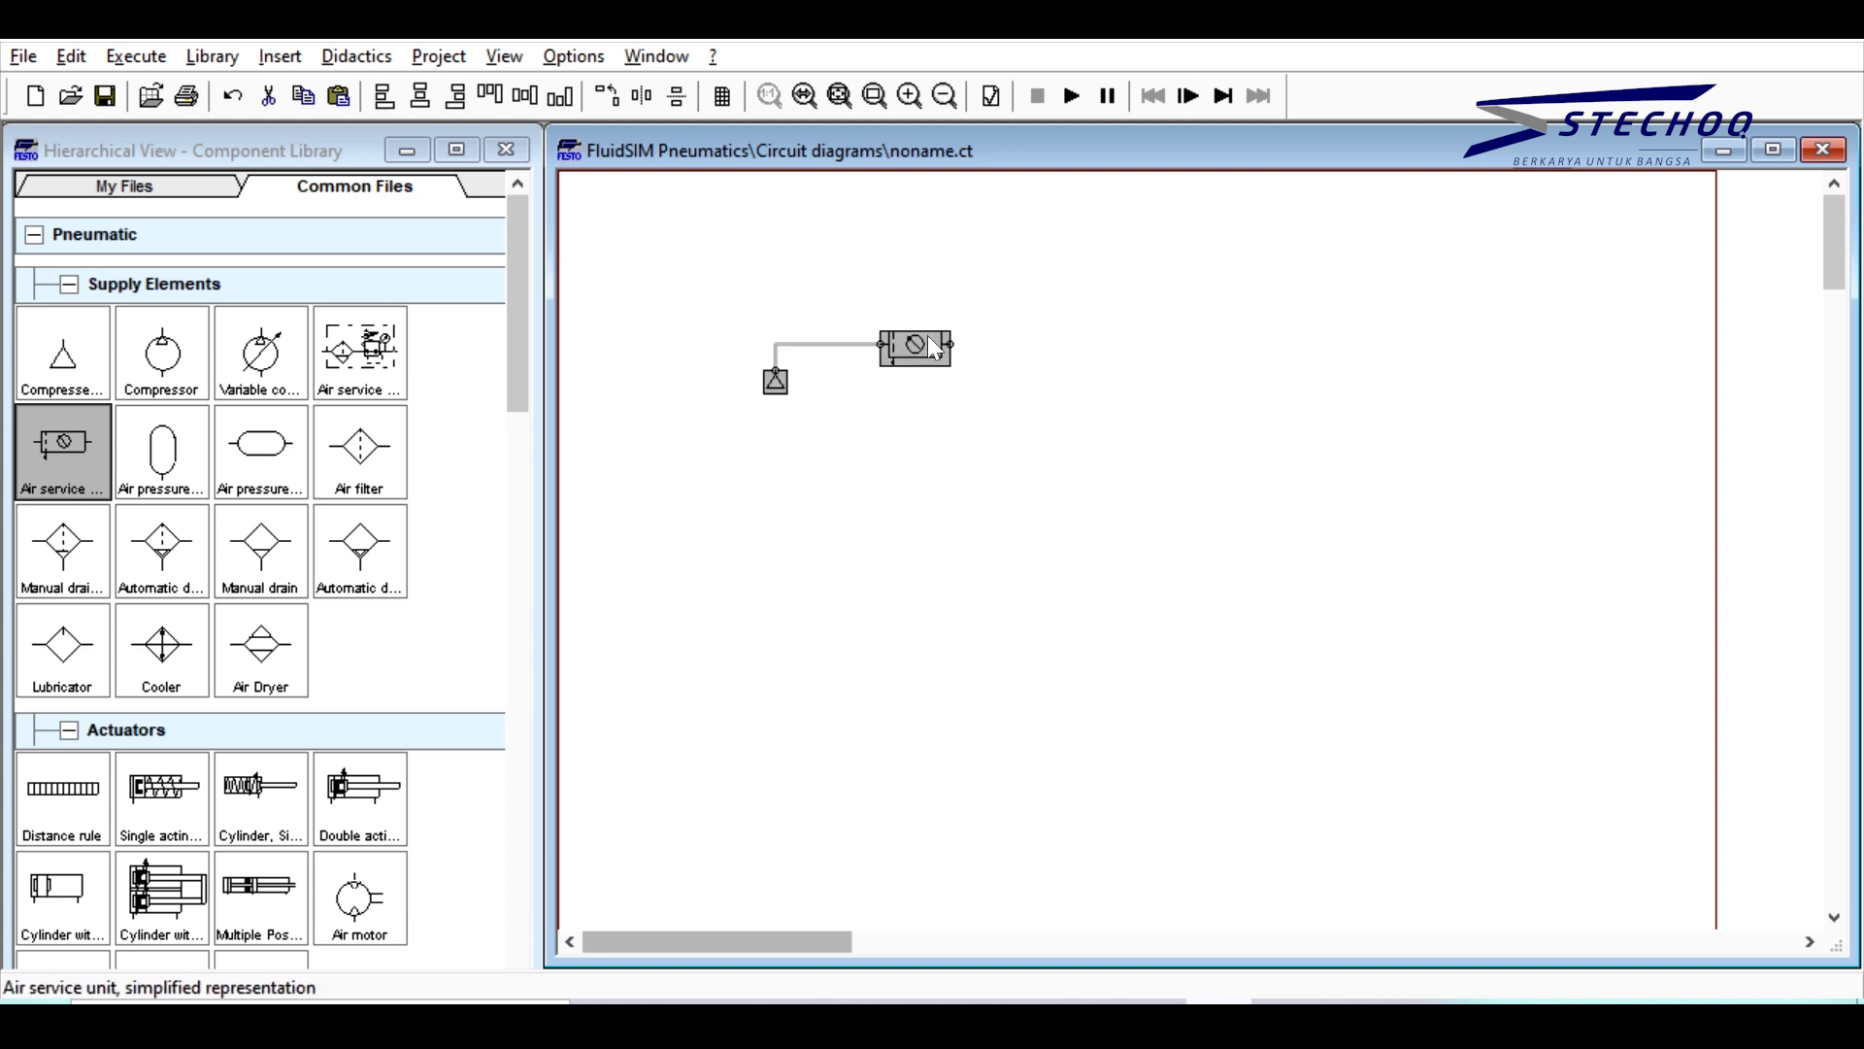
pyautogui.moveTo(919, 344); pyautogui.dragTo(919, 464)
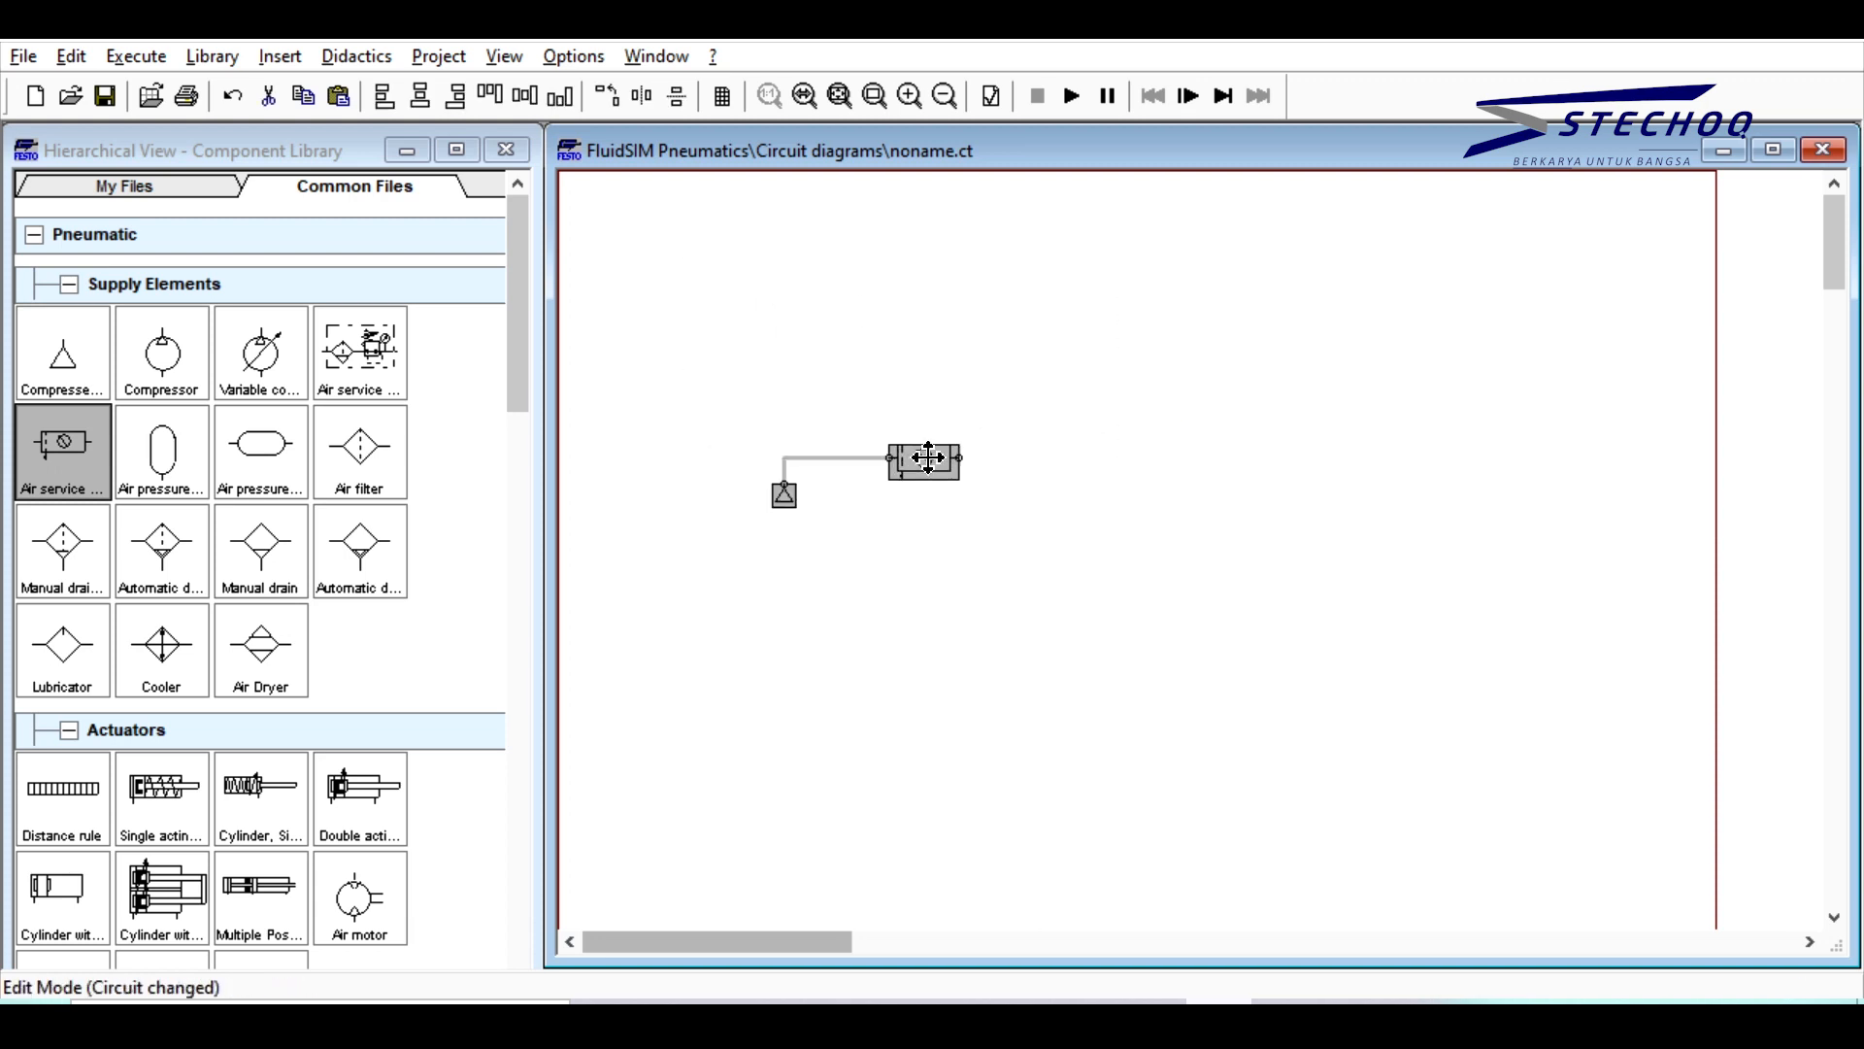
pyautogui.click(1006, 491)
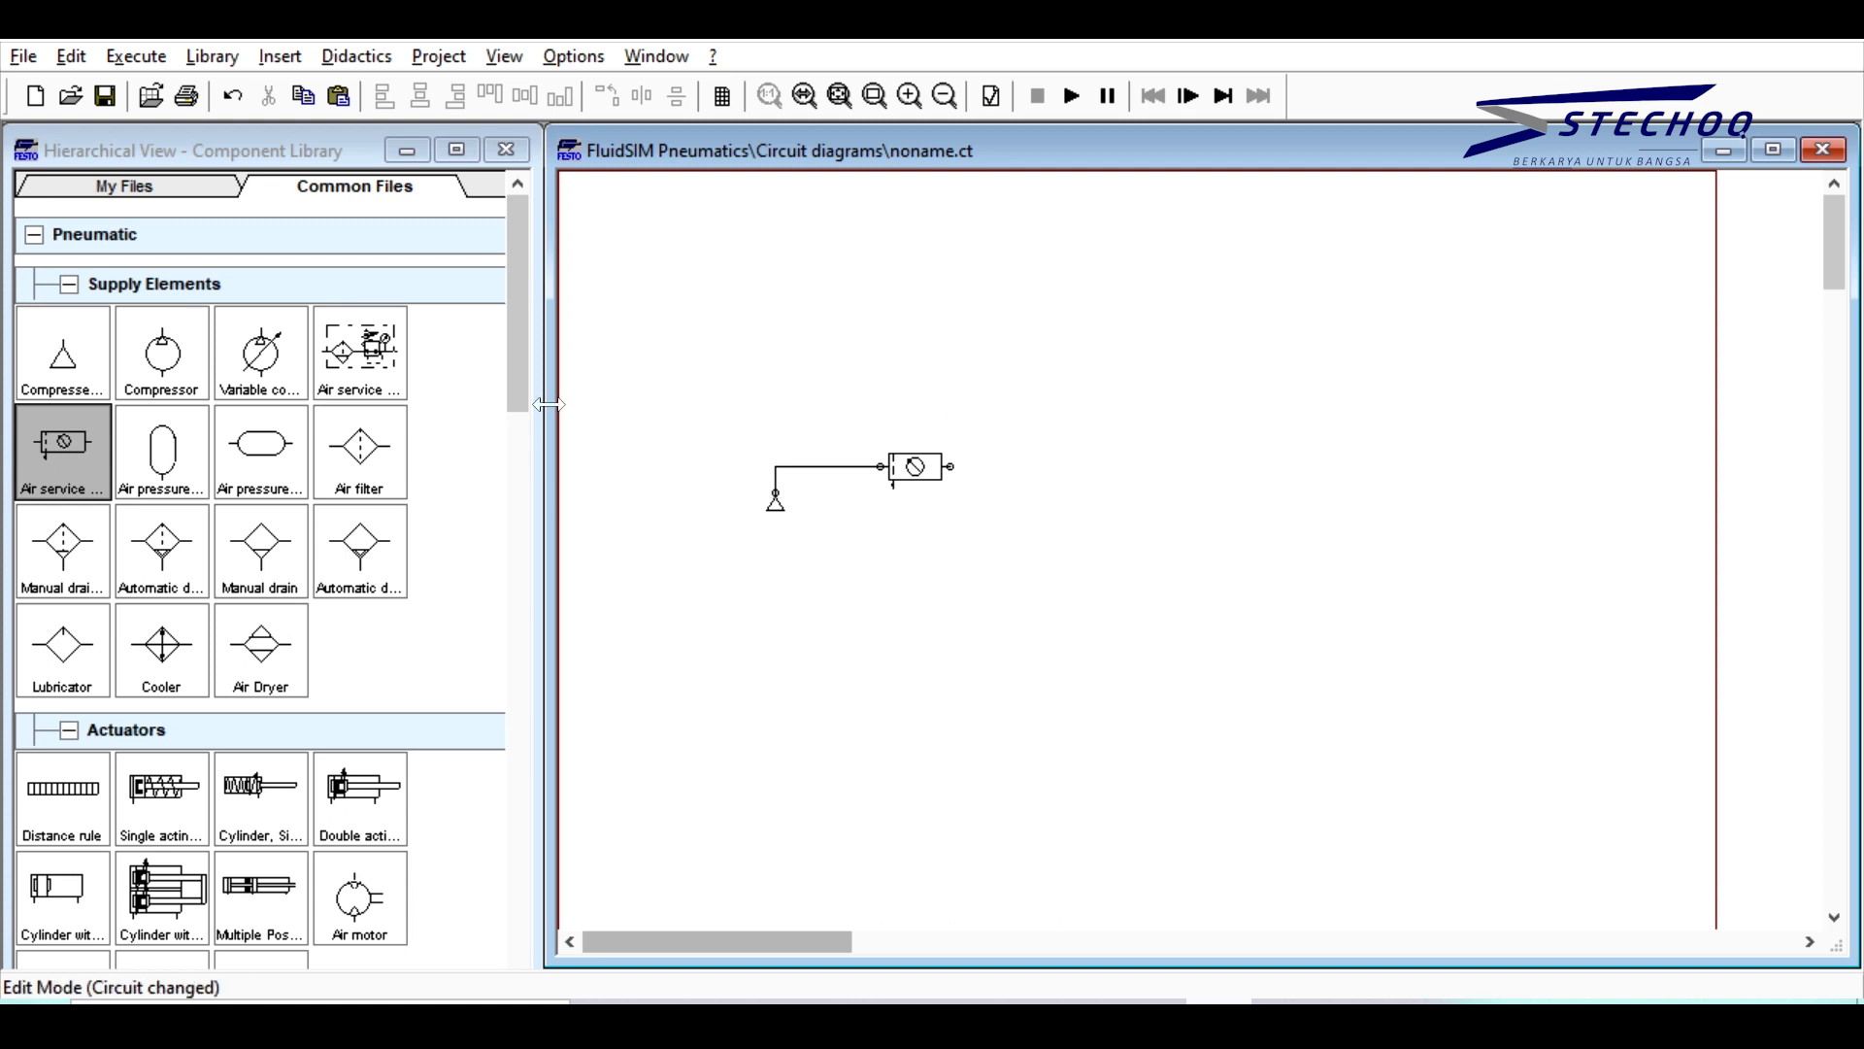
# Step: Place a configurable 5/n way valve on the sheet, above and to the right of the air service unit
pyautogui.scroll(-5, 420, 449)
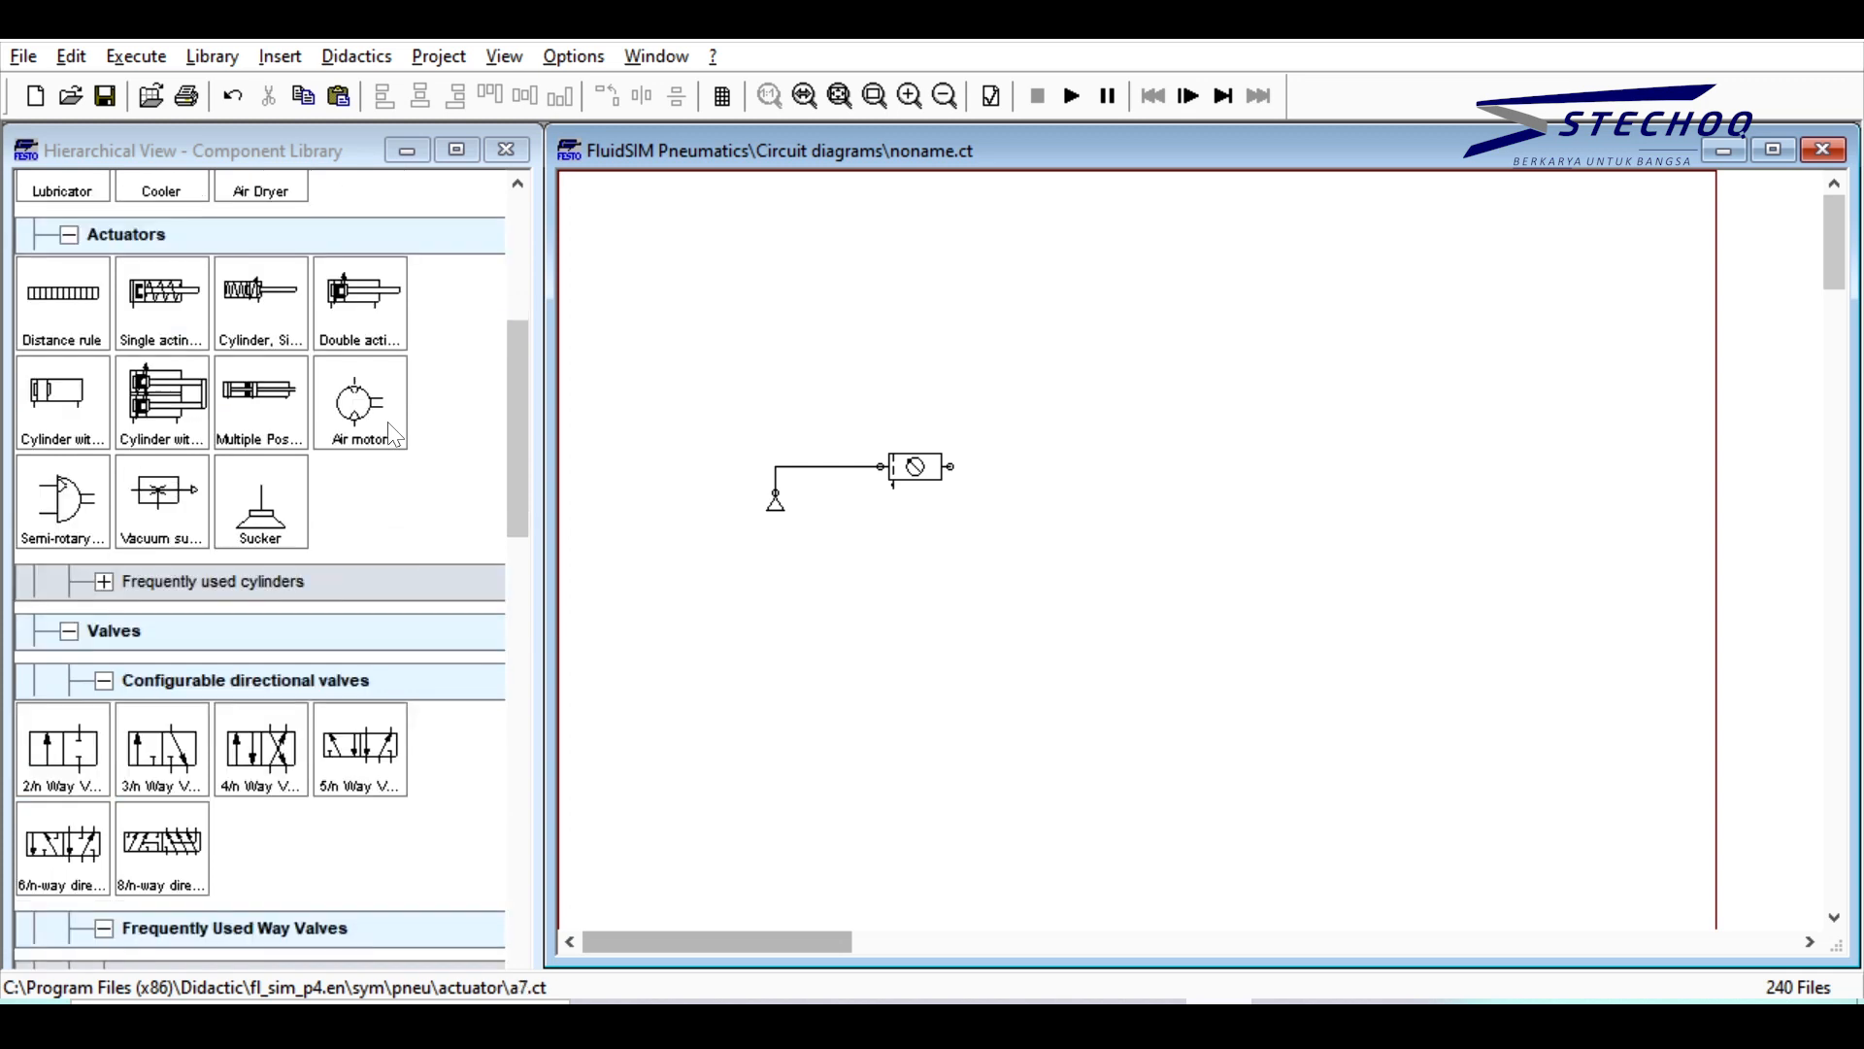
pyautogui.scroll(-2, 388, 421)
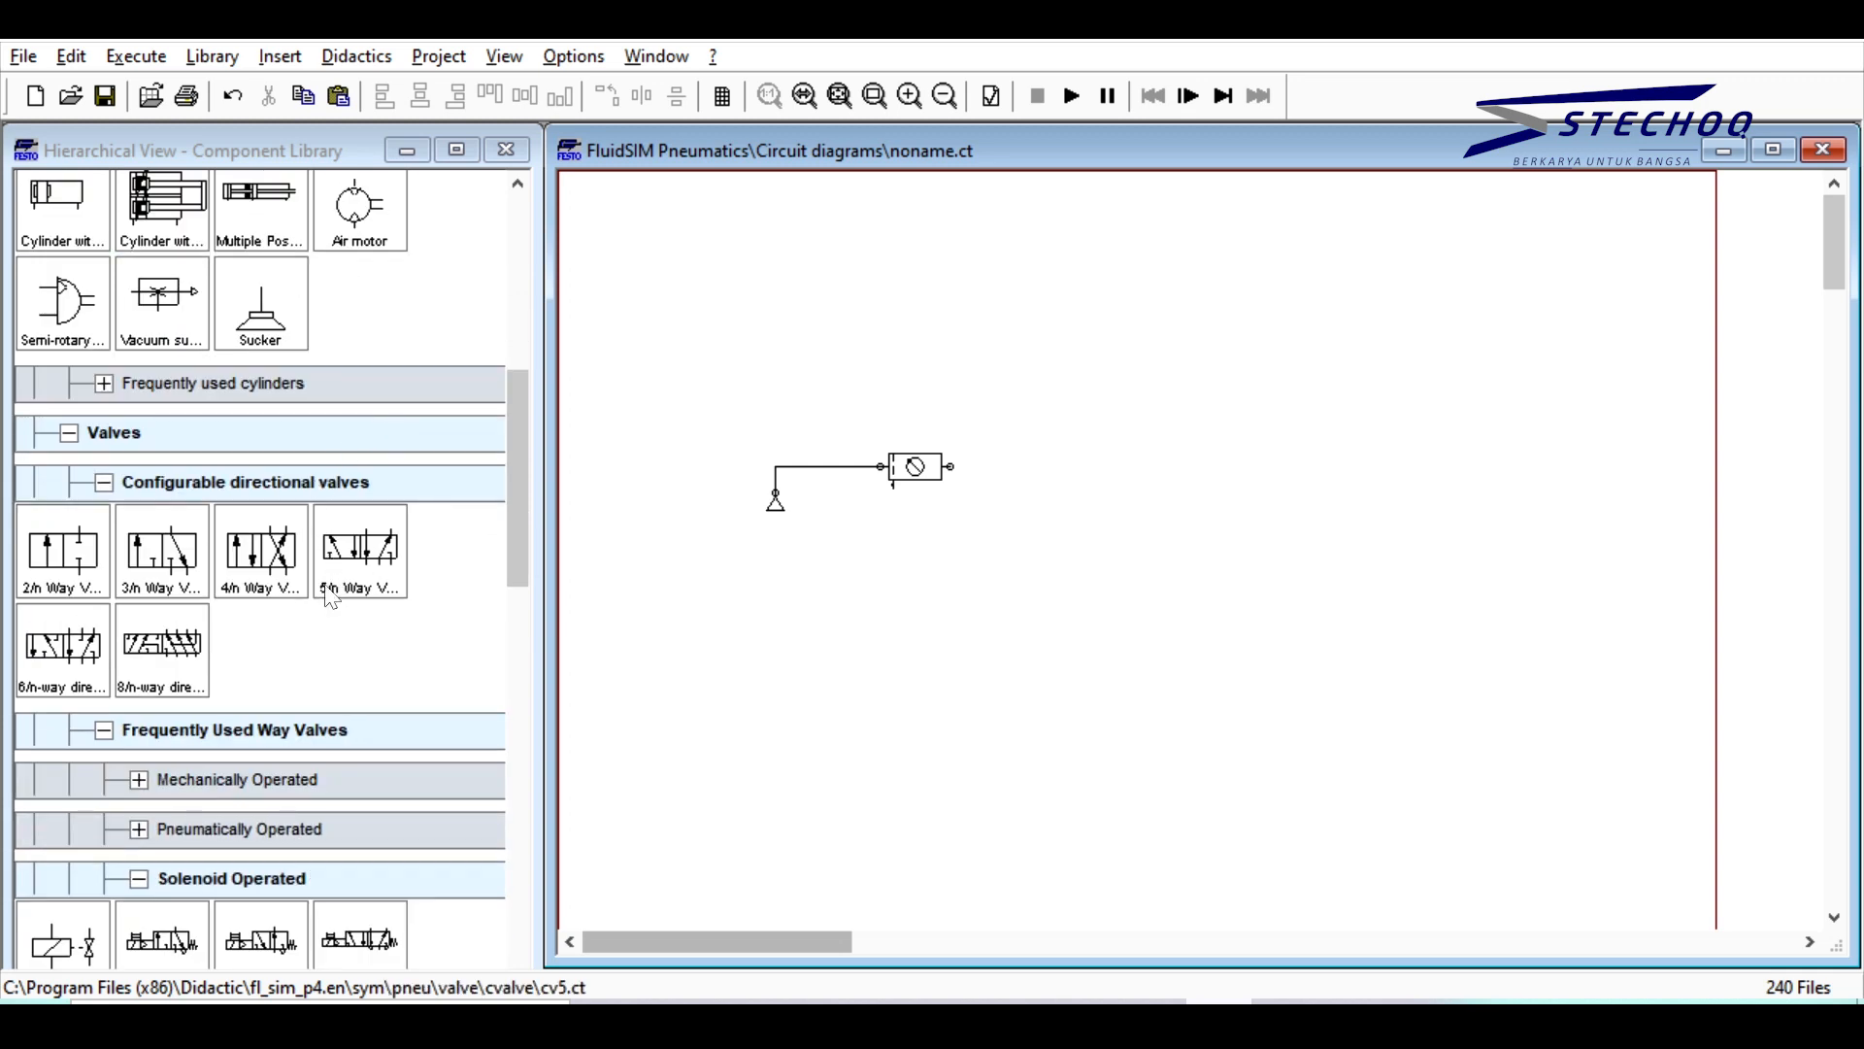
pyautogui.click(344, 569)
pyautogui.click(451, 576)
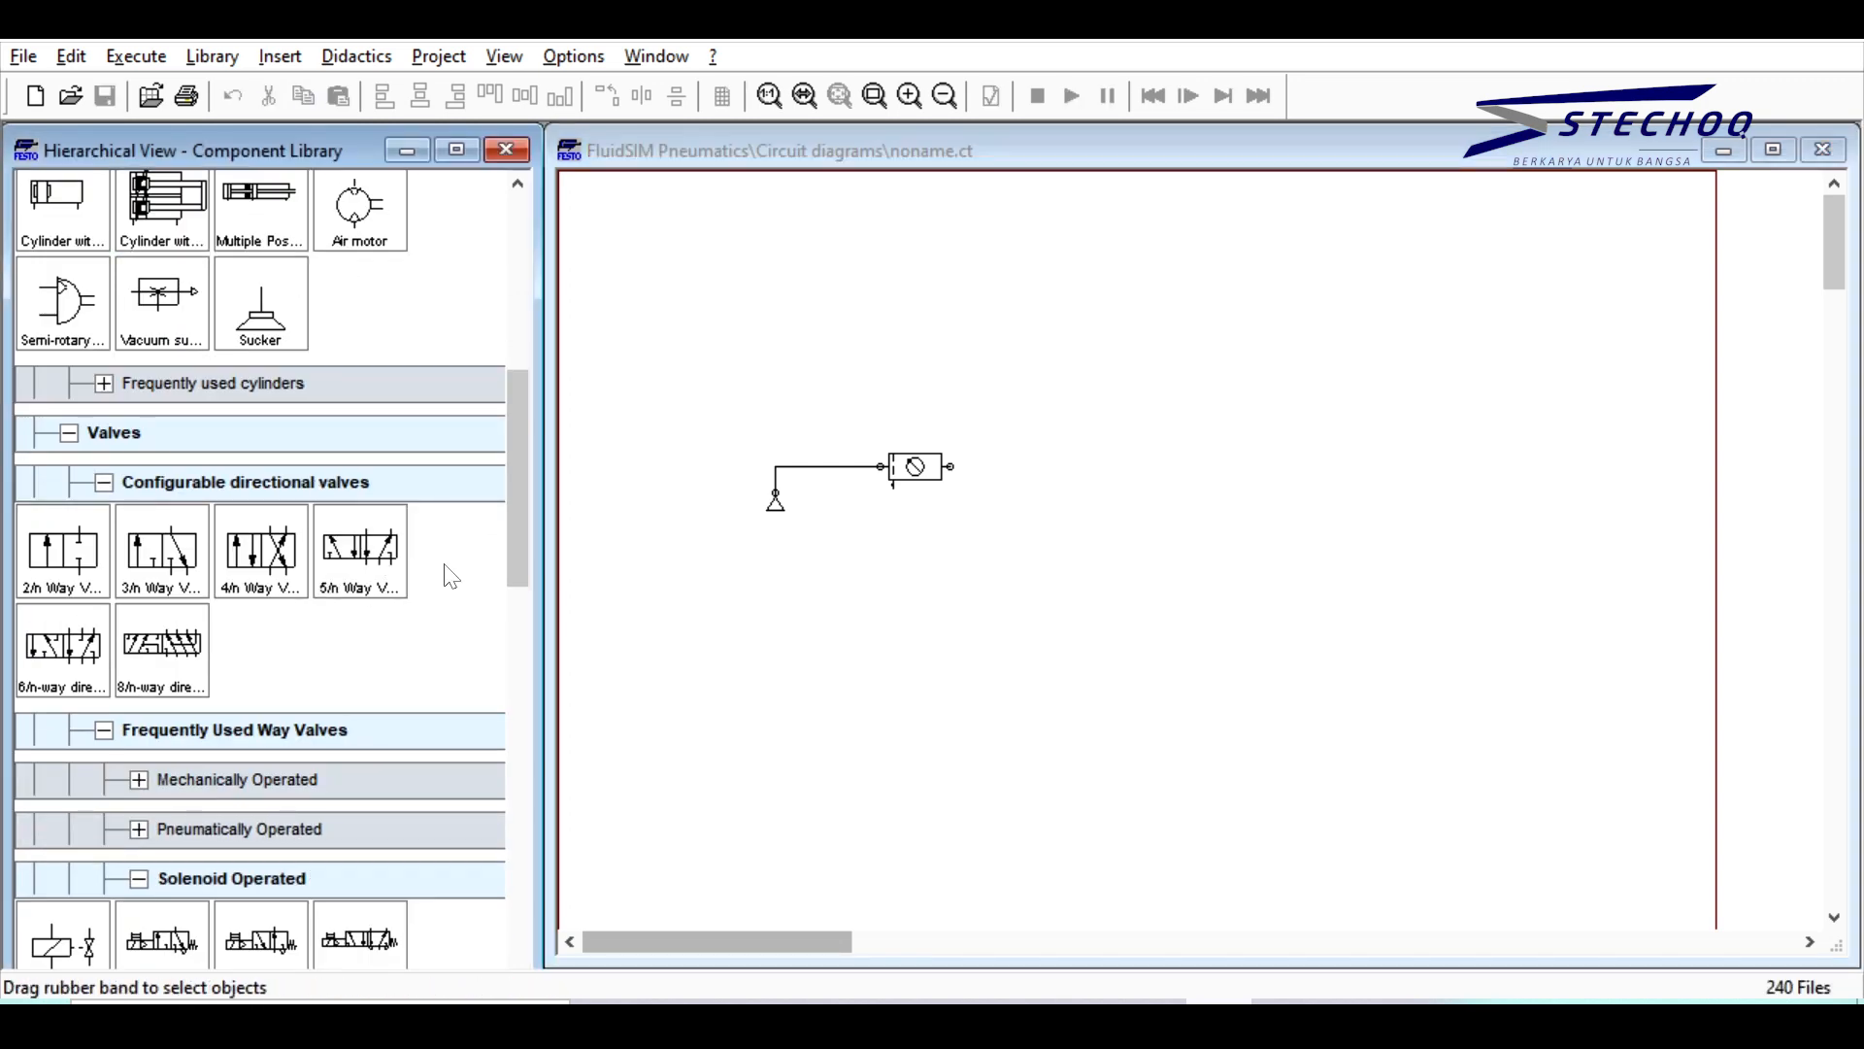
pyautogui.click(366, 585)
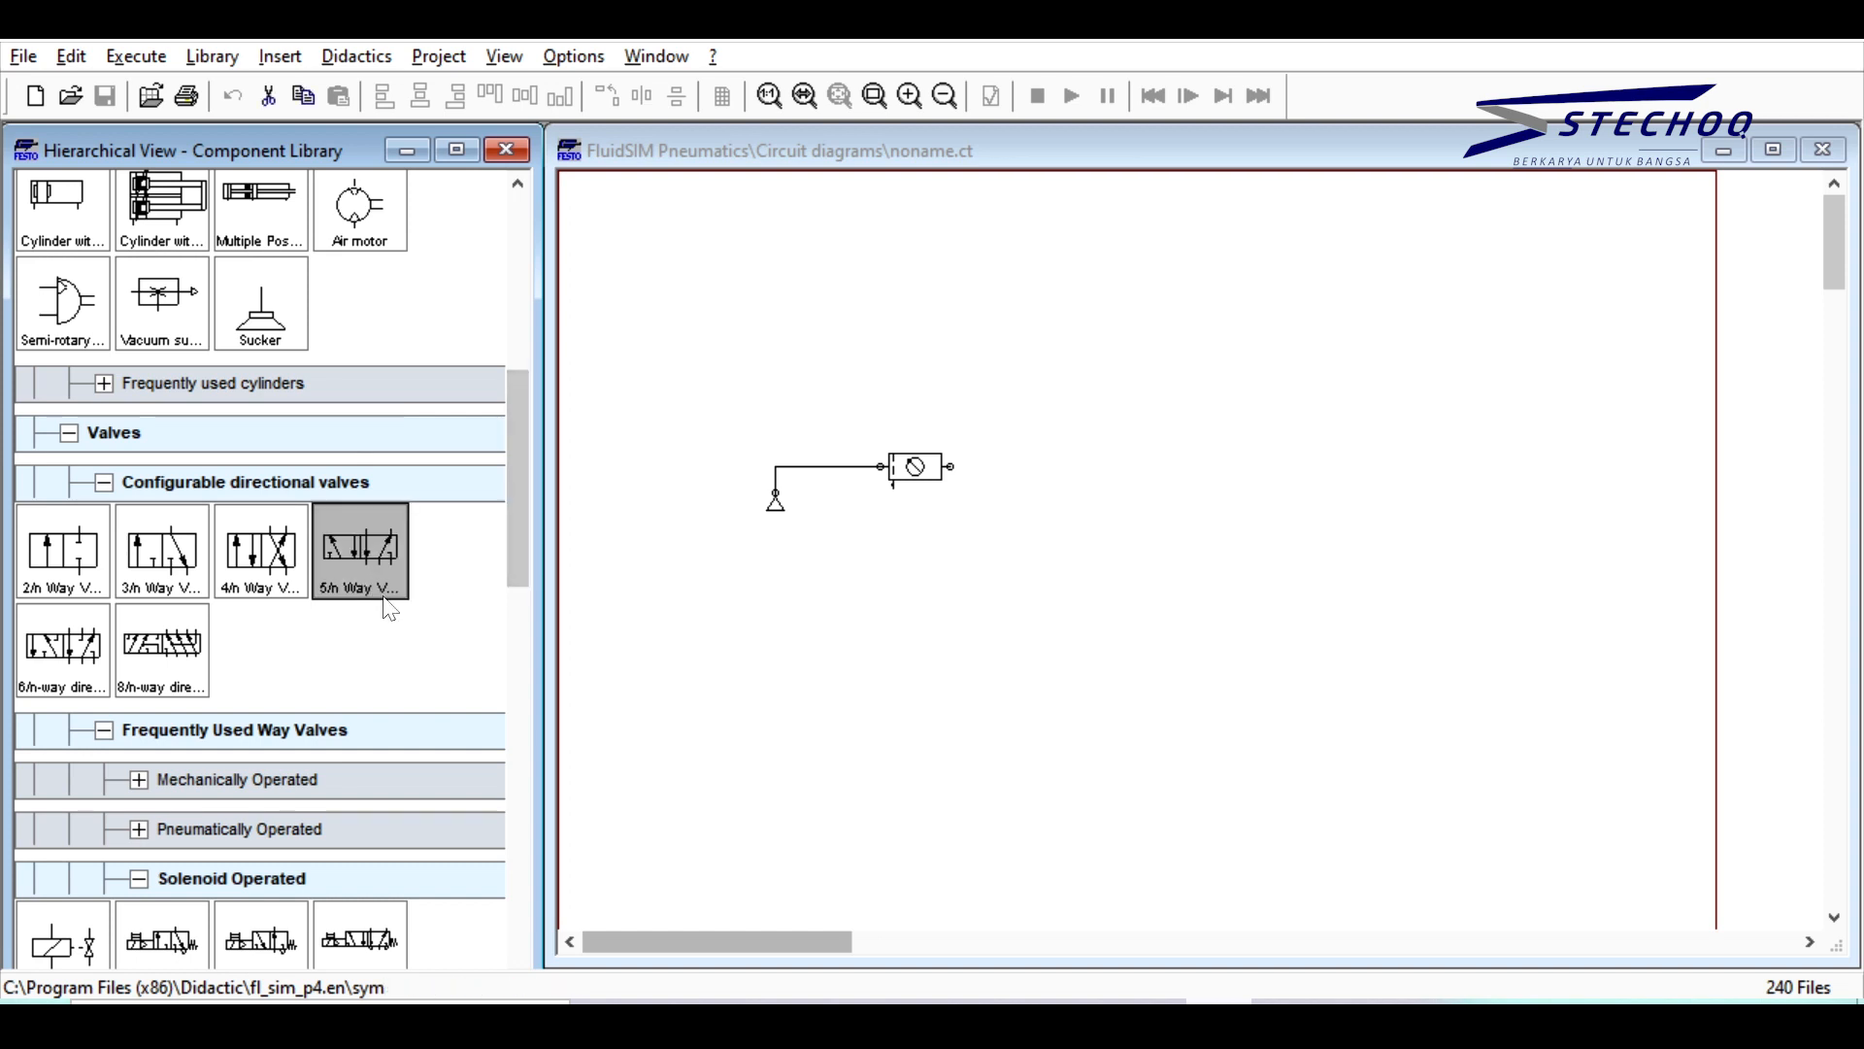
pyautogui.scroll(-1, 445, 577)
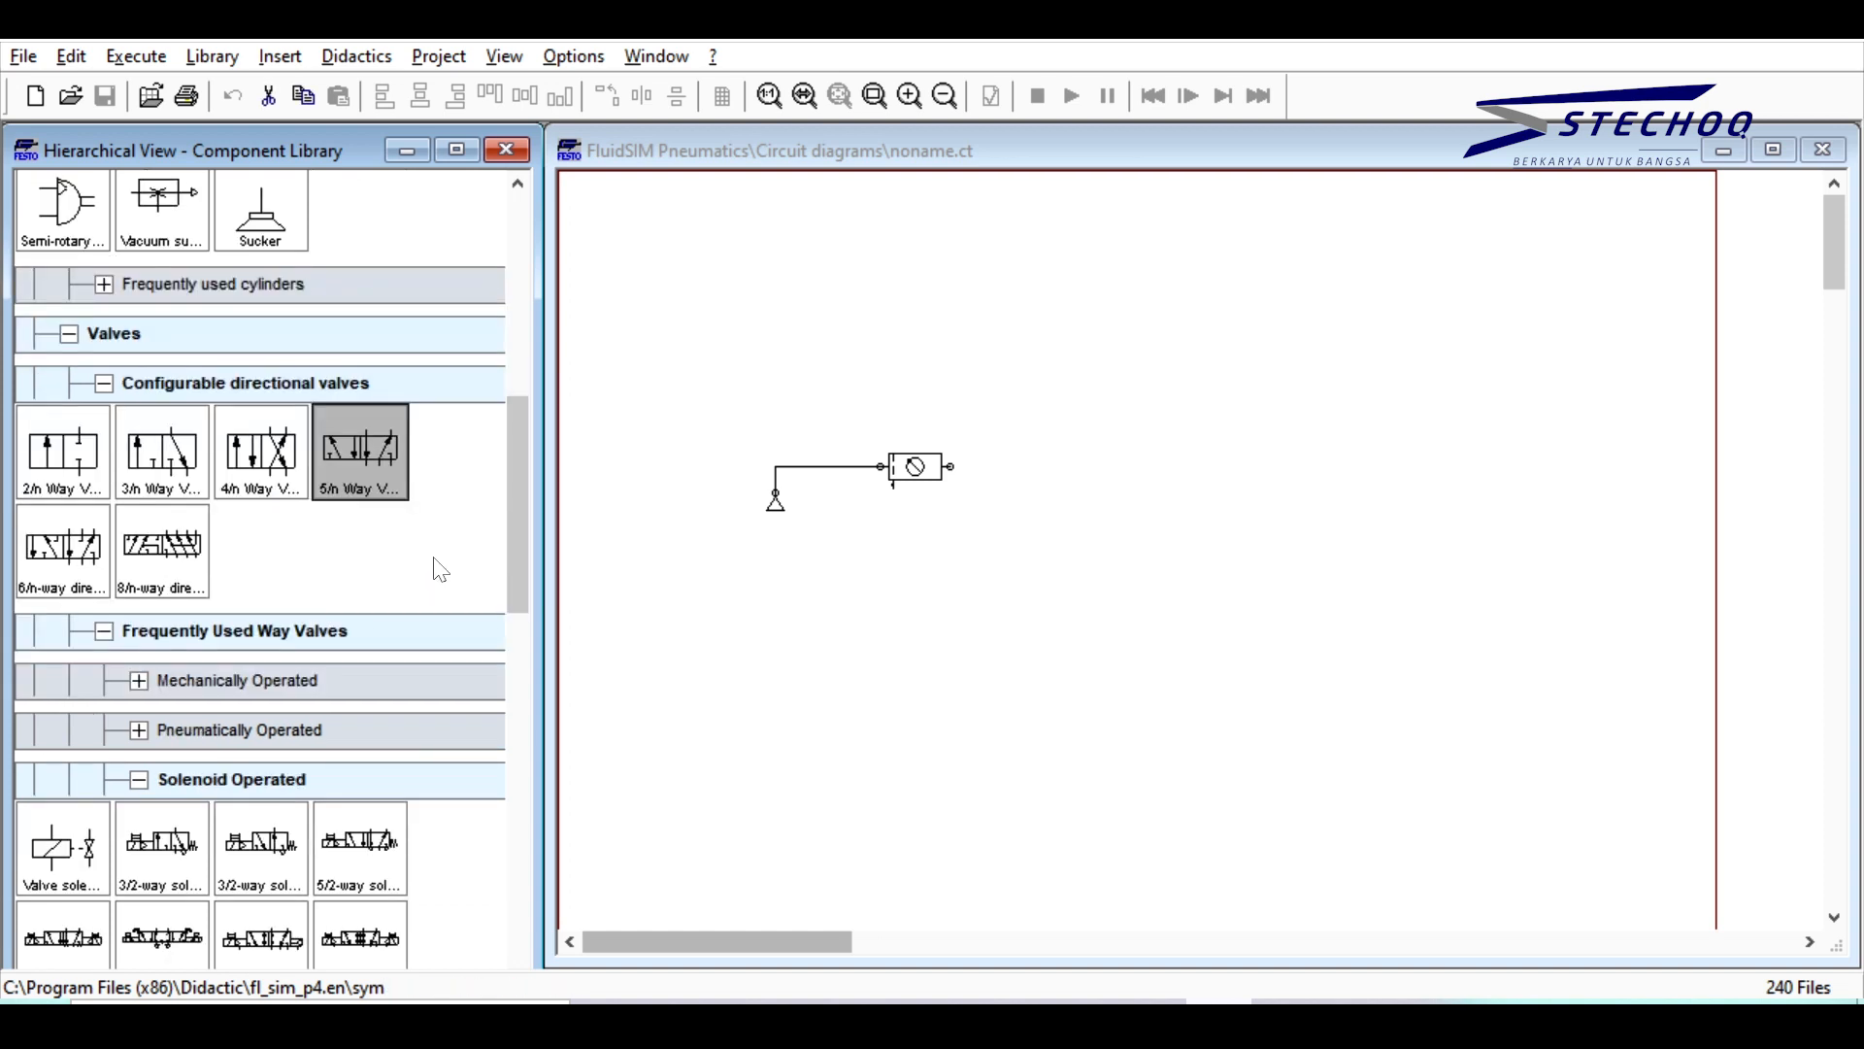
pyautogui.moveTo(371, 452); pyautogui.dragTo(1074, 288)
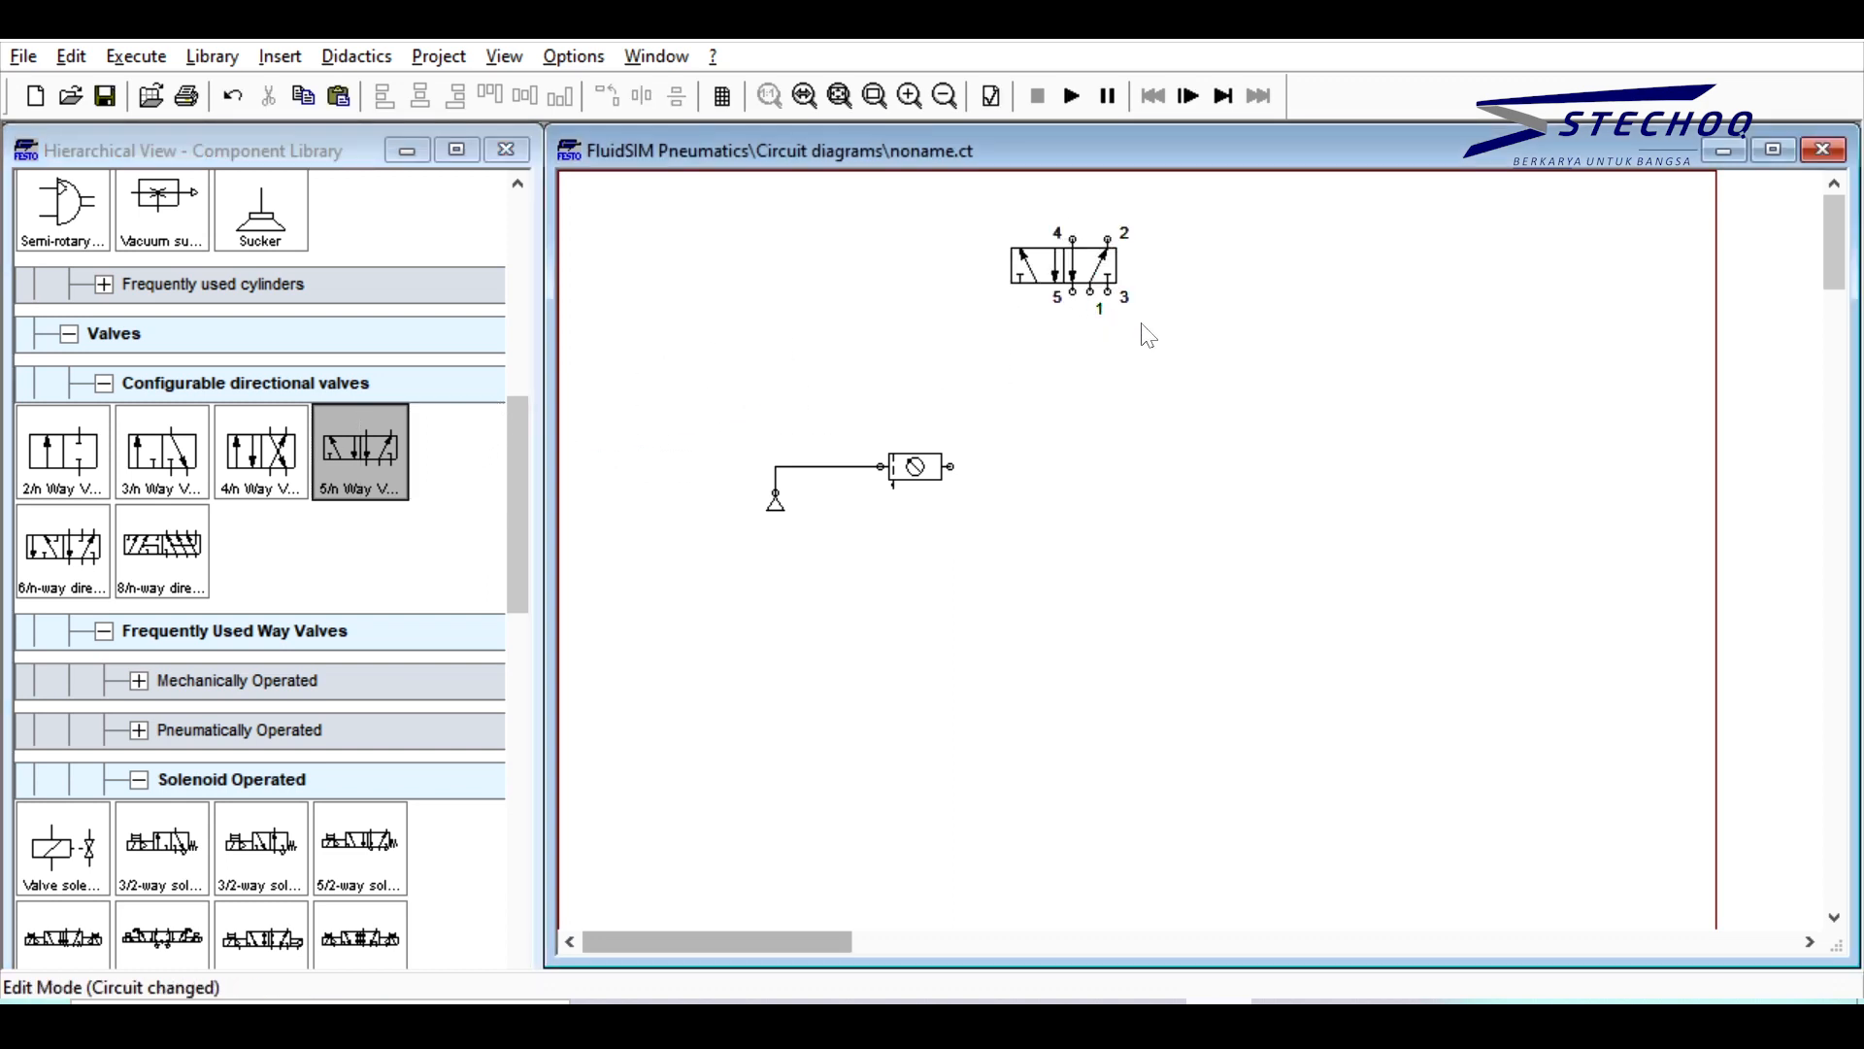
# Step: Configure the 5/n way valve body with an all-ports-blocked second position and a third position with flow from 1 to 2
pyautogui.doubleClick(1087, 263)
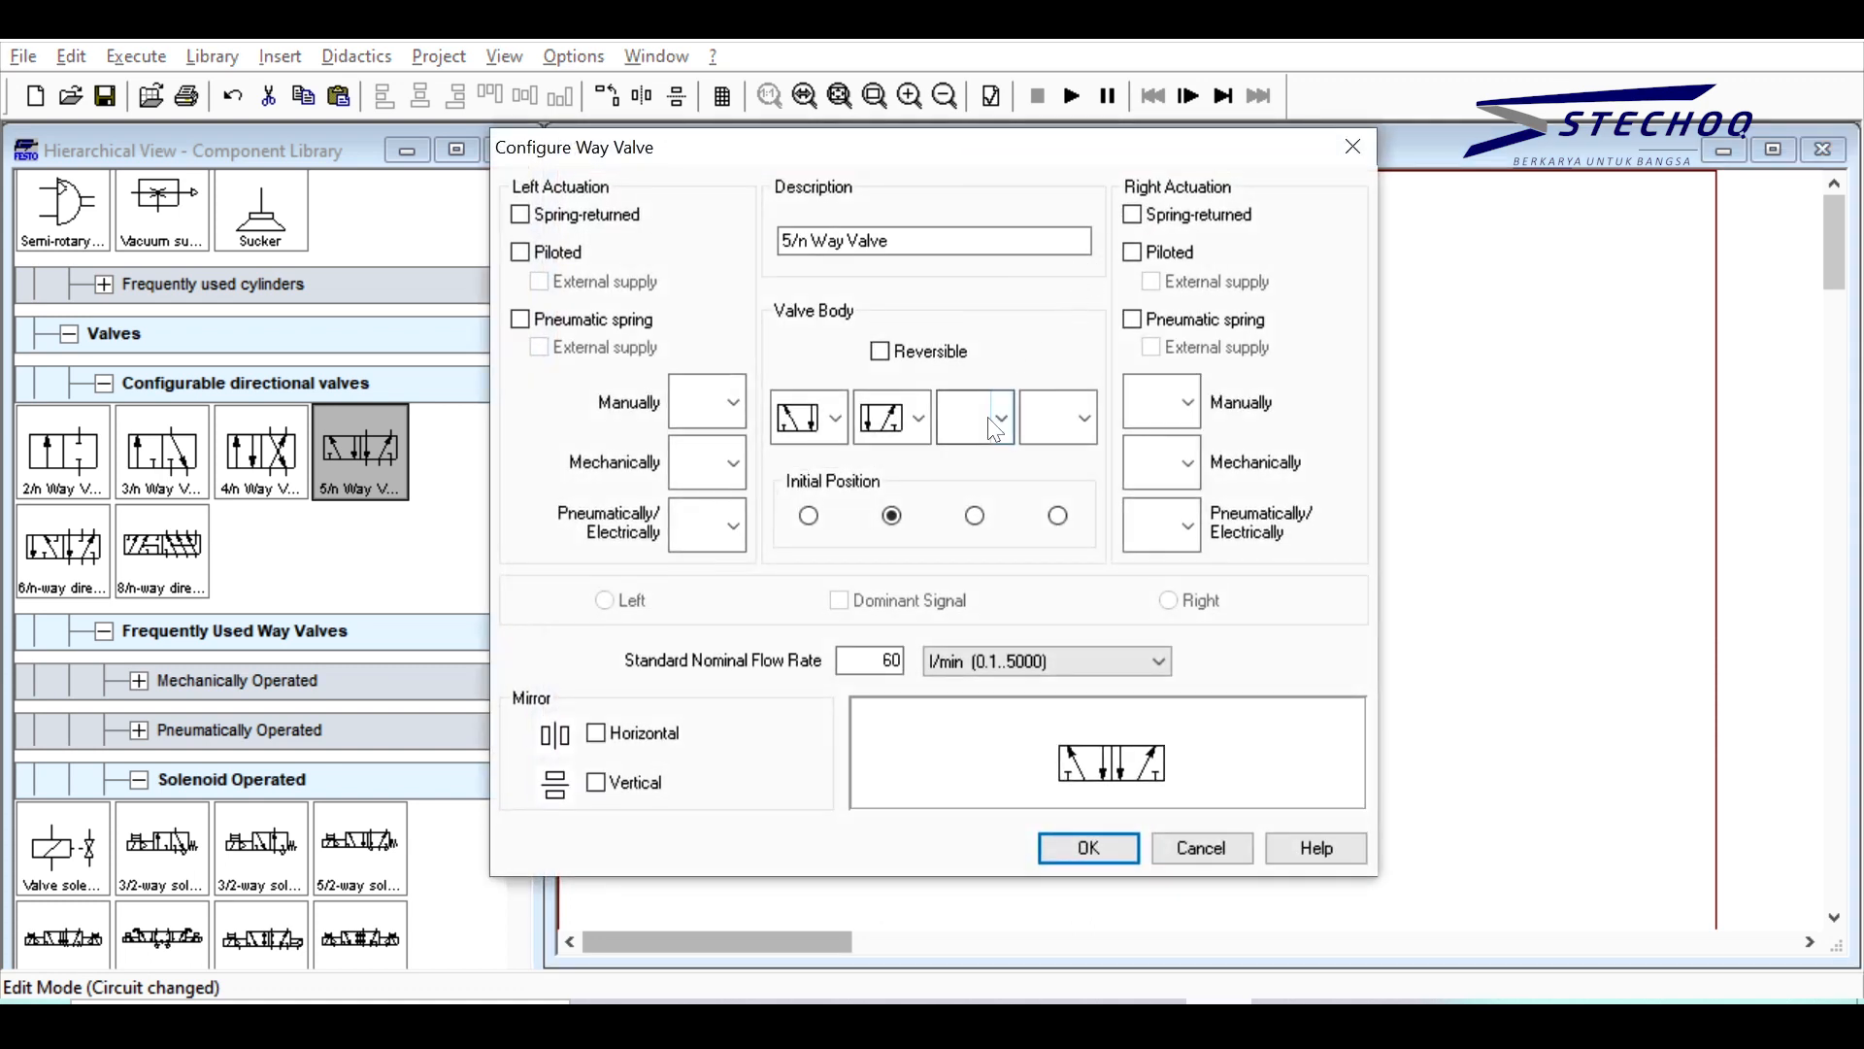
pyautogui.click(915, 418)
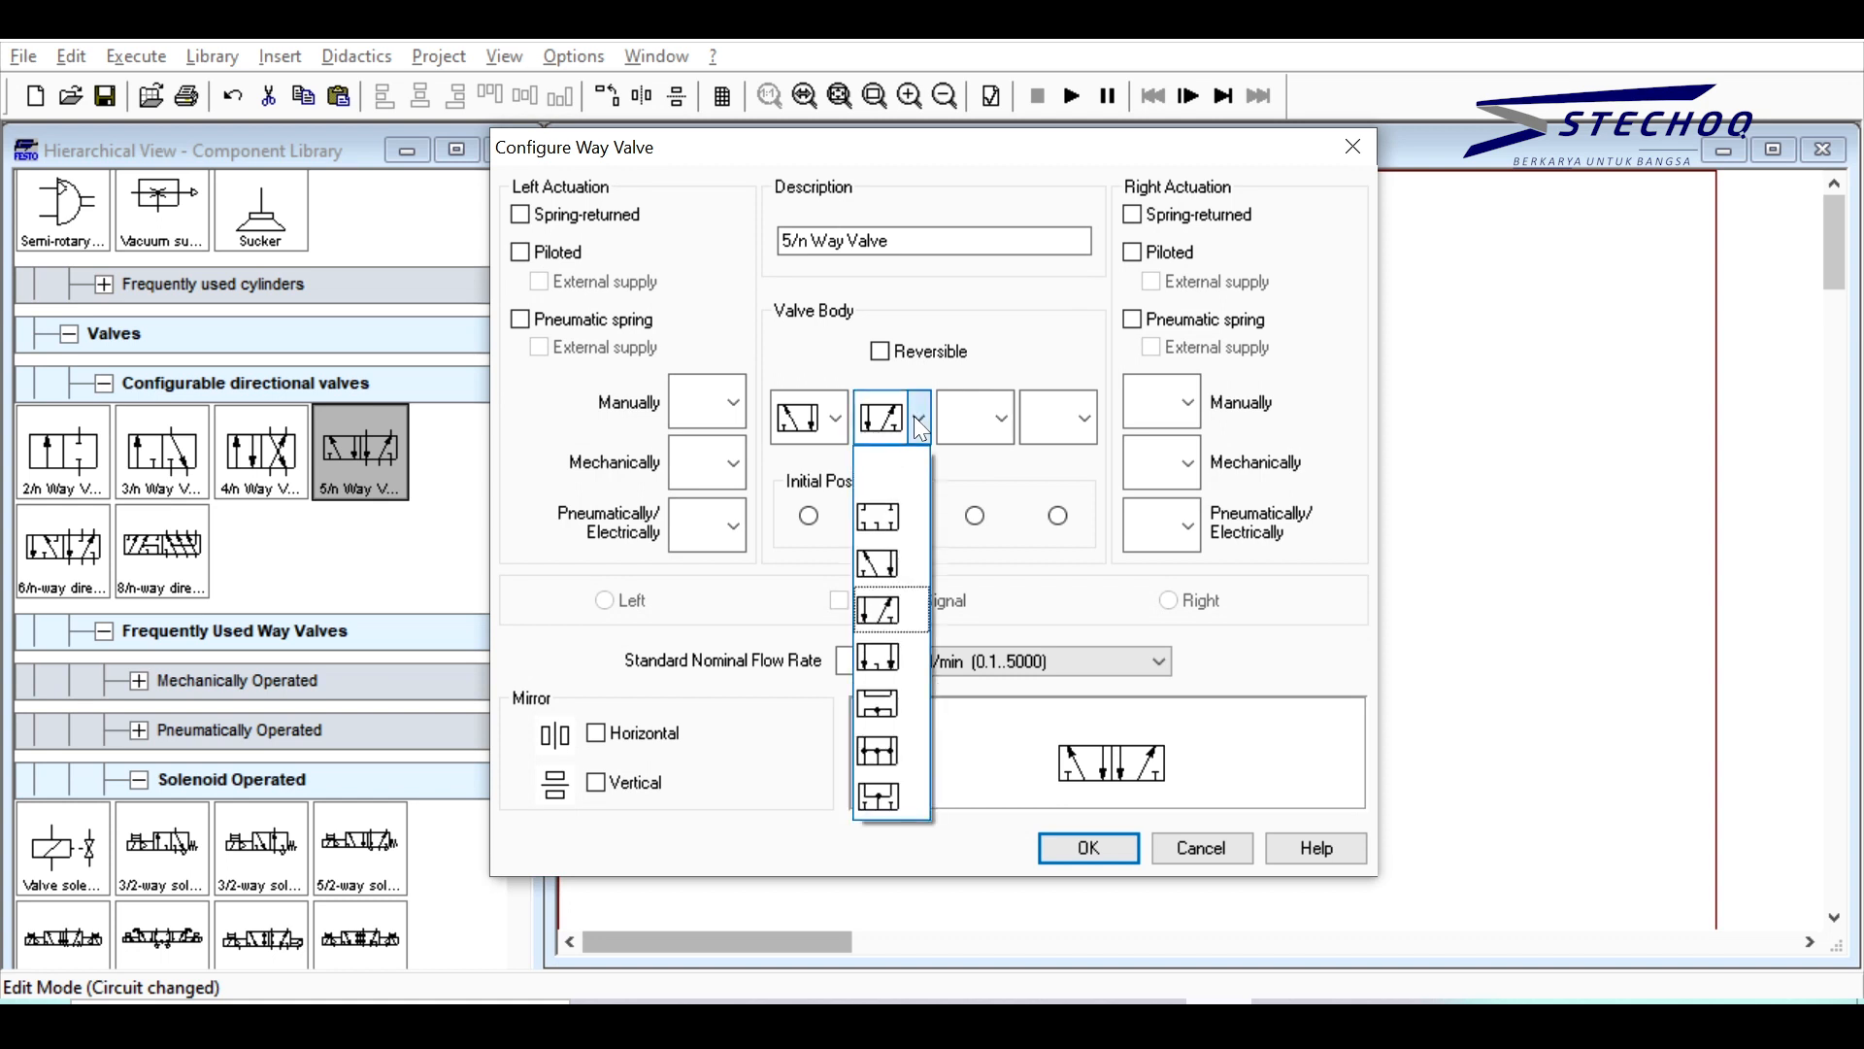
pyautogui.click(883, 524)
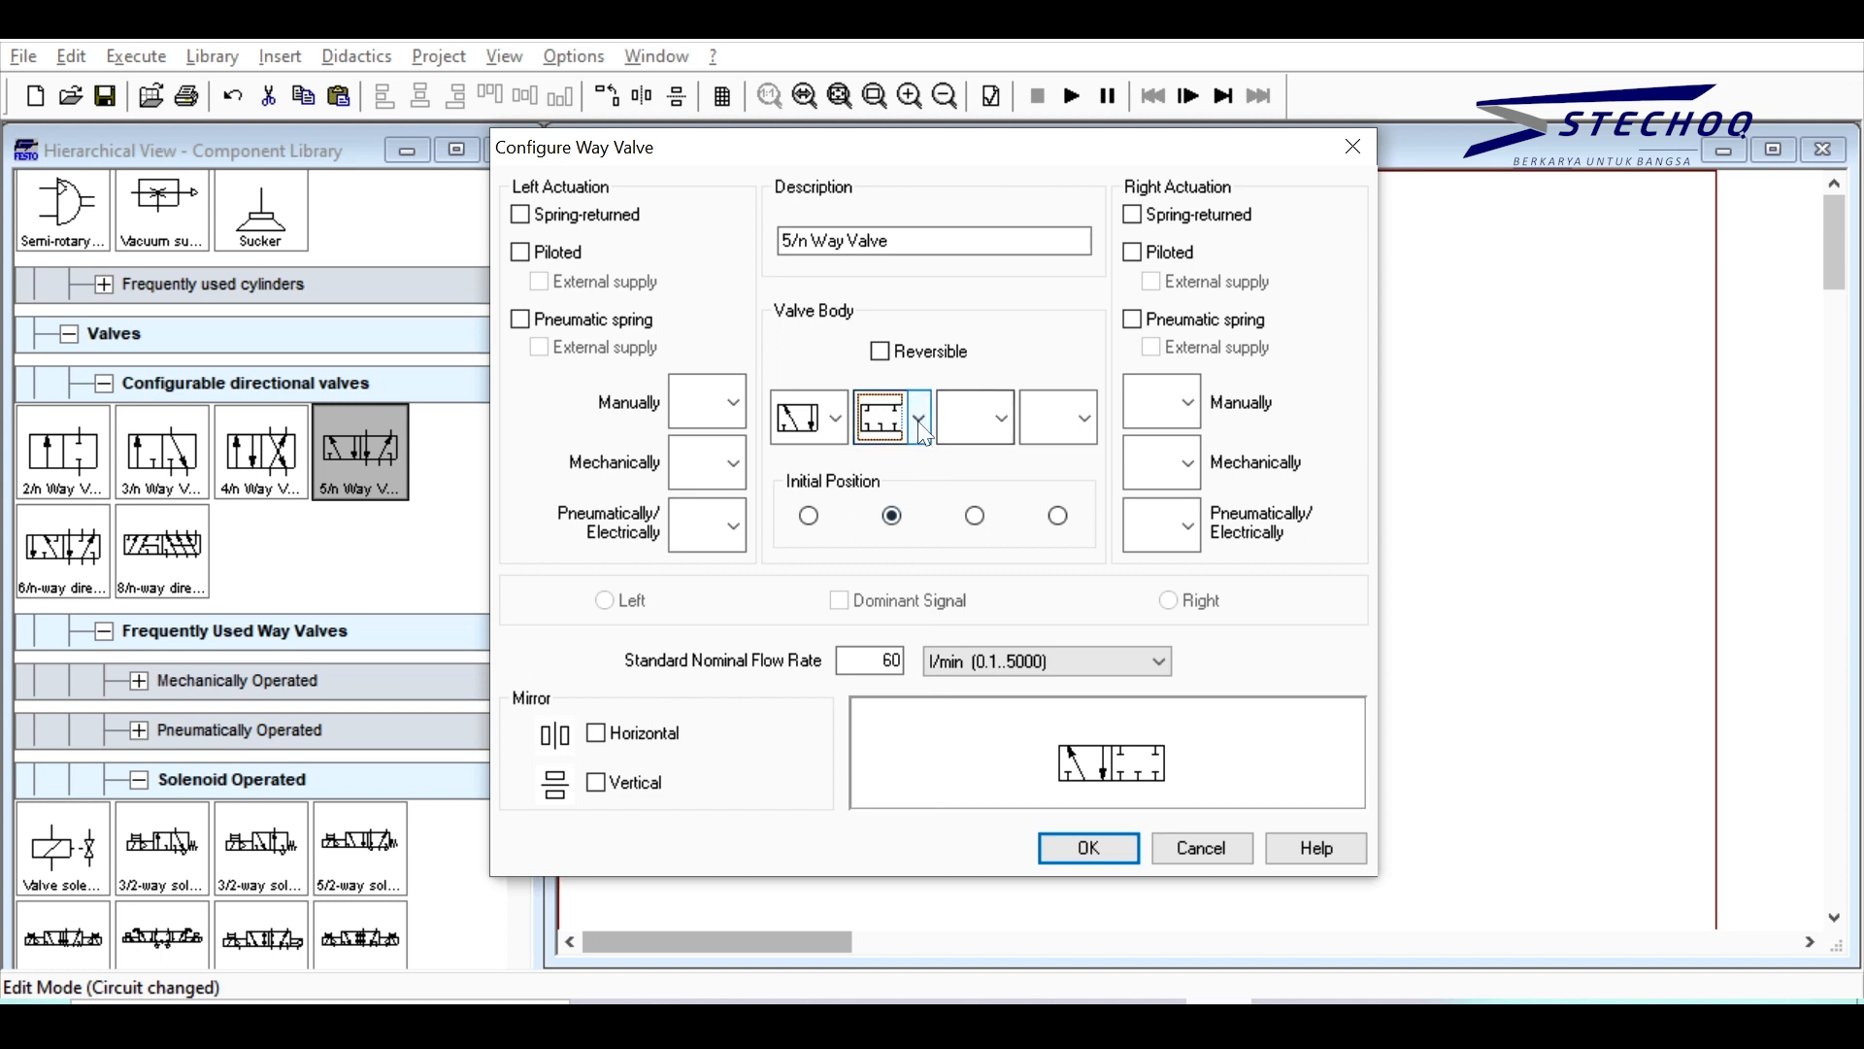
pyautogui.click(1003, 409)
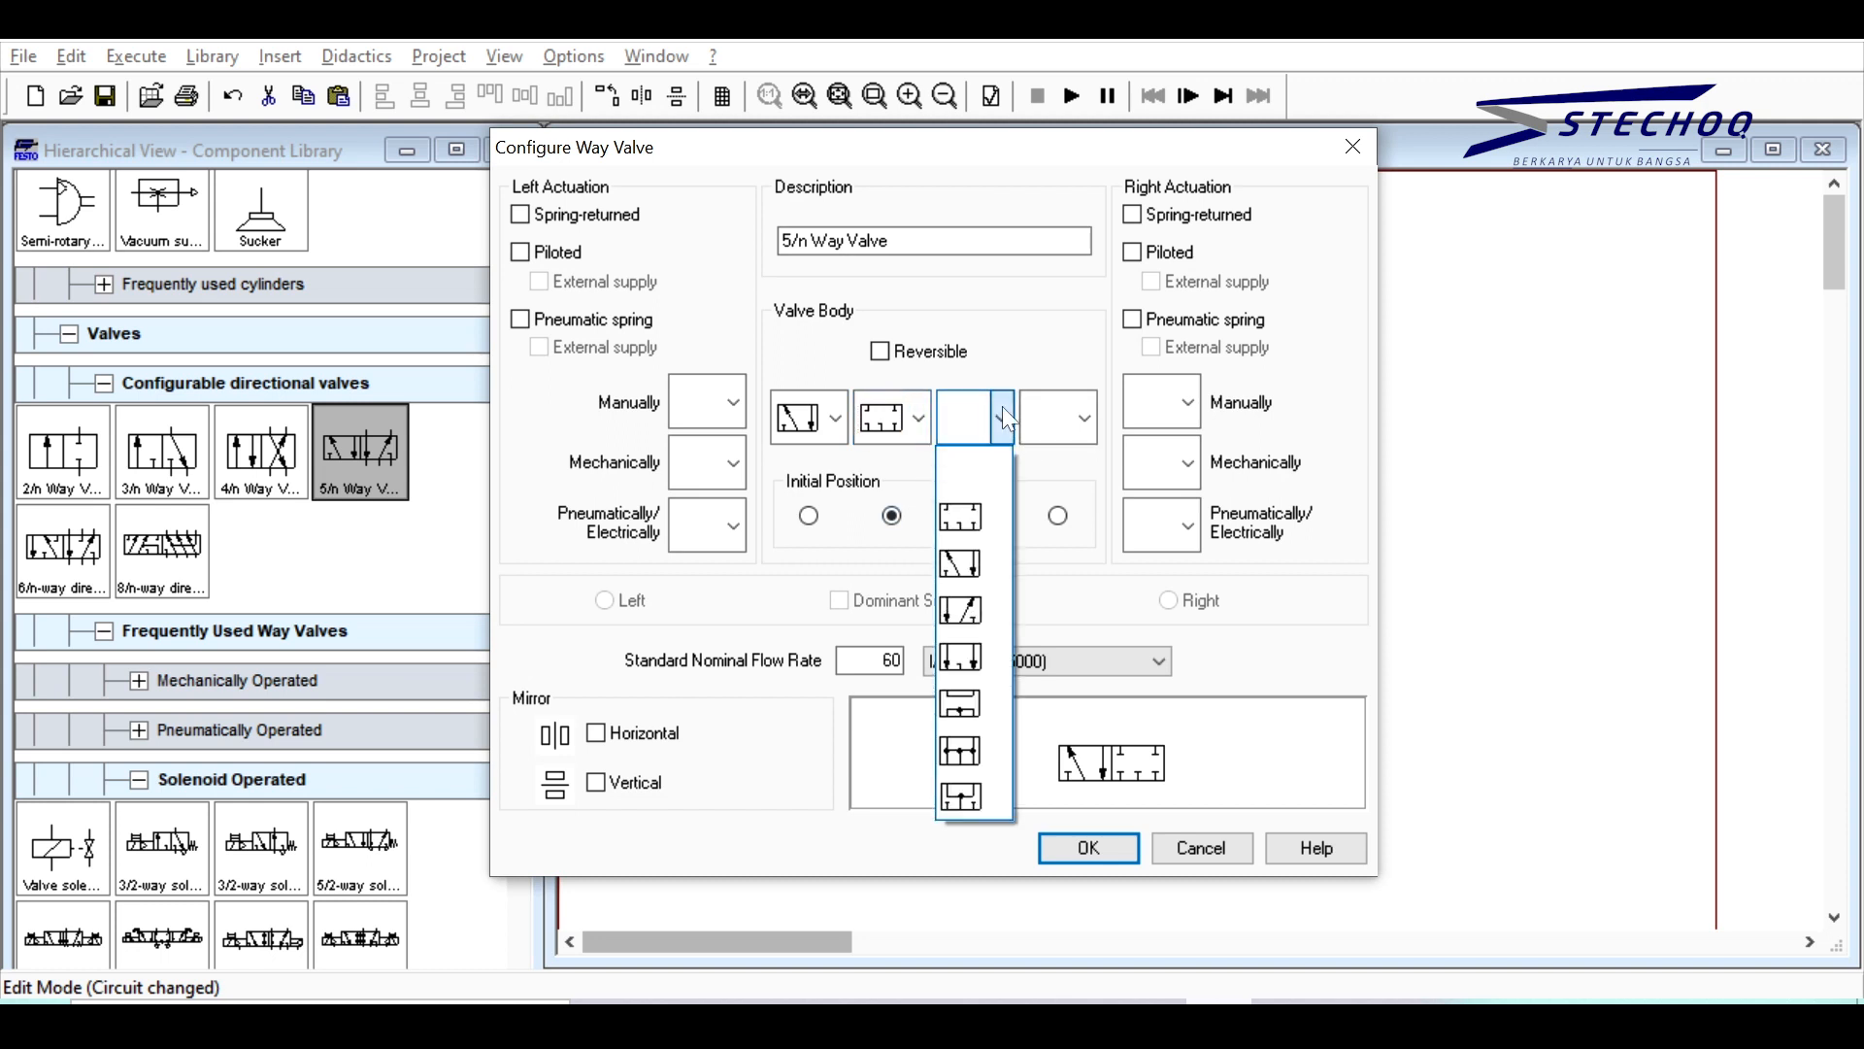
pyautogui.click(985, 614)
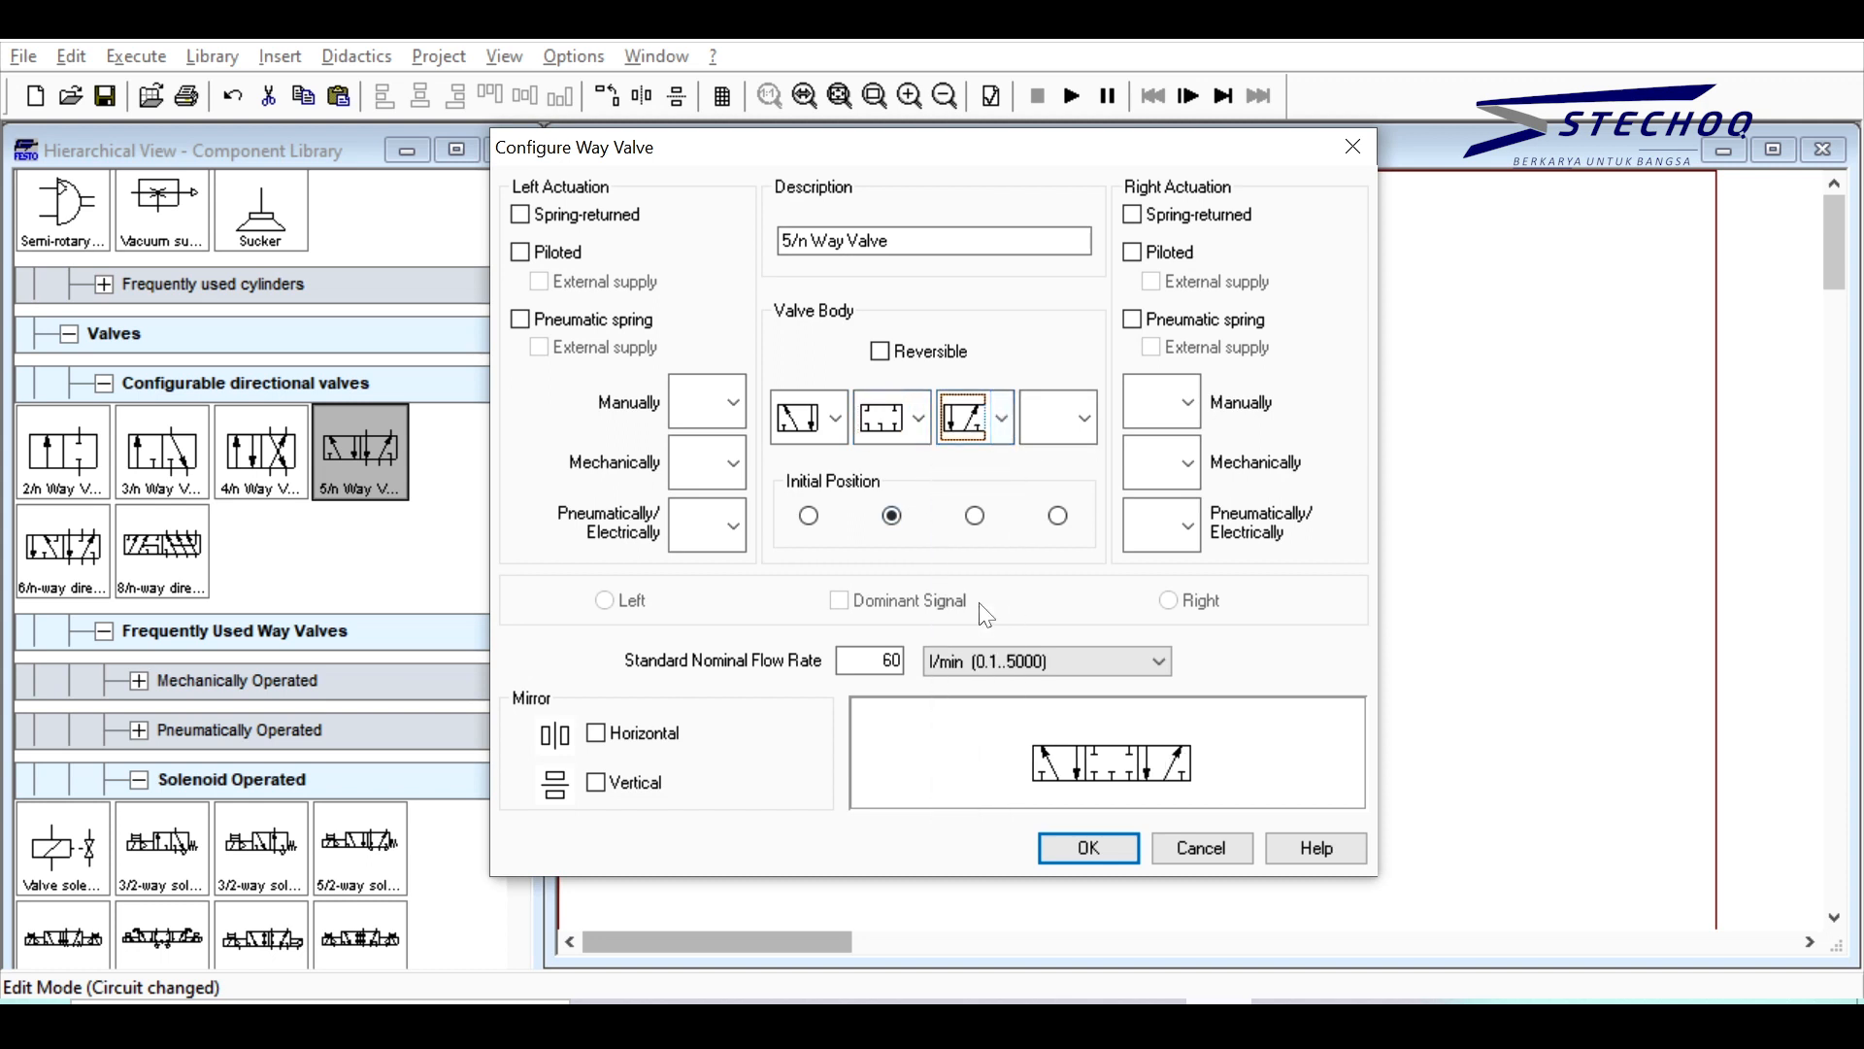
# Step: Give the way valve solenoid actuation on both its left and right sides and apply the configuration
pyautogui.click(735, 525)
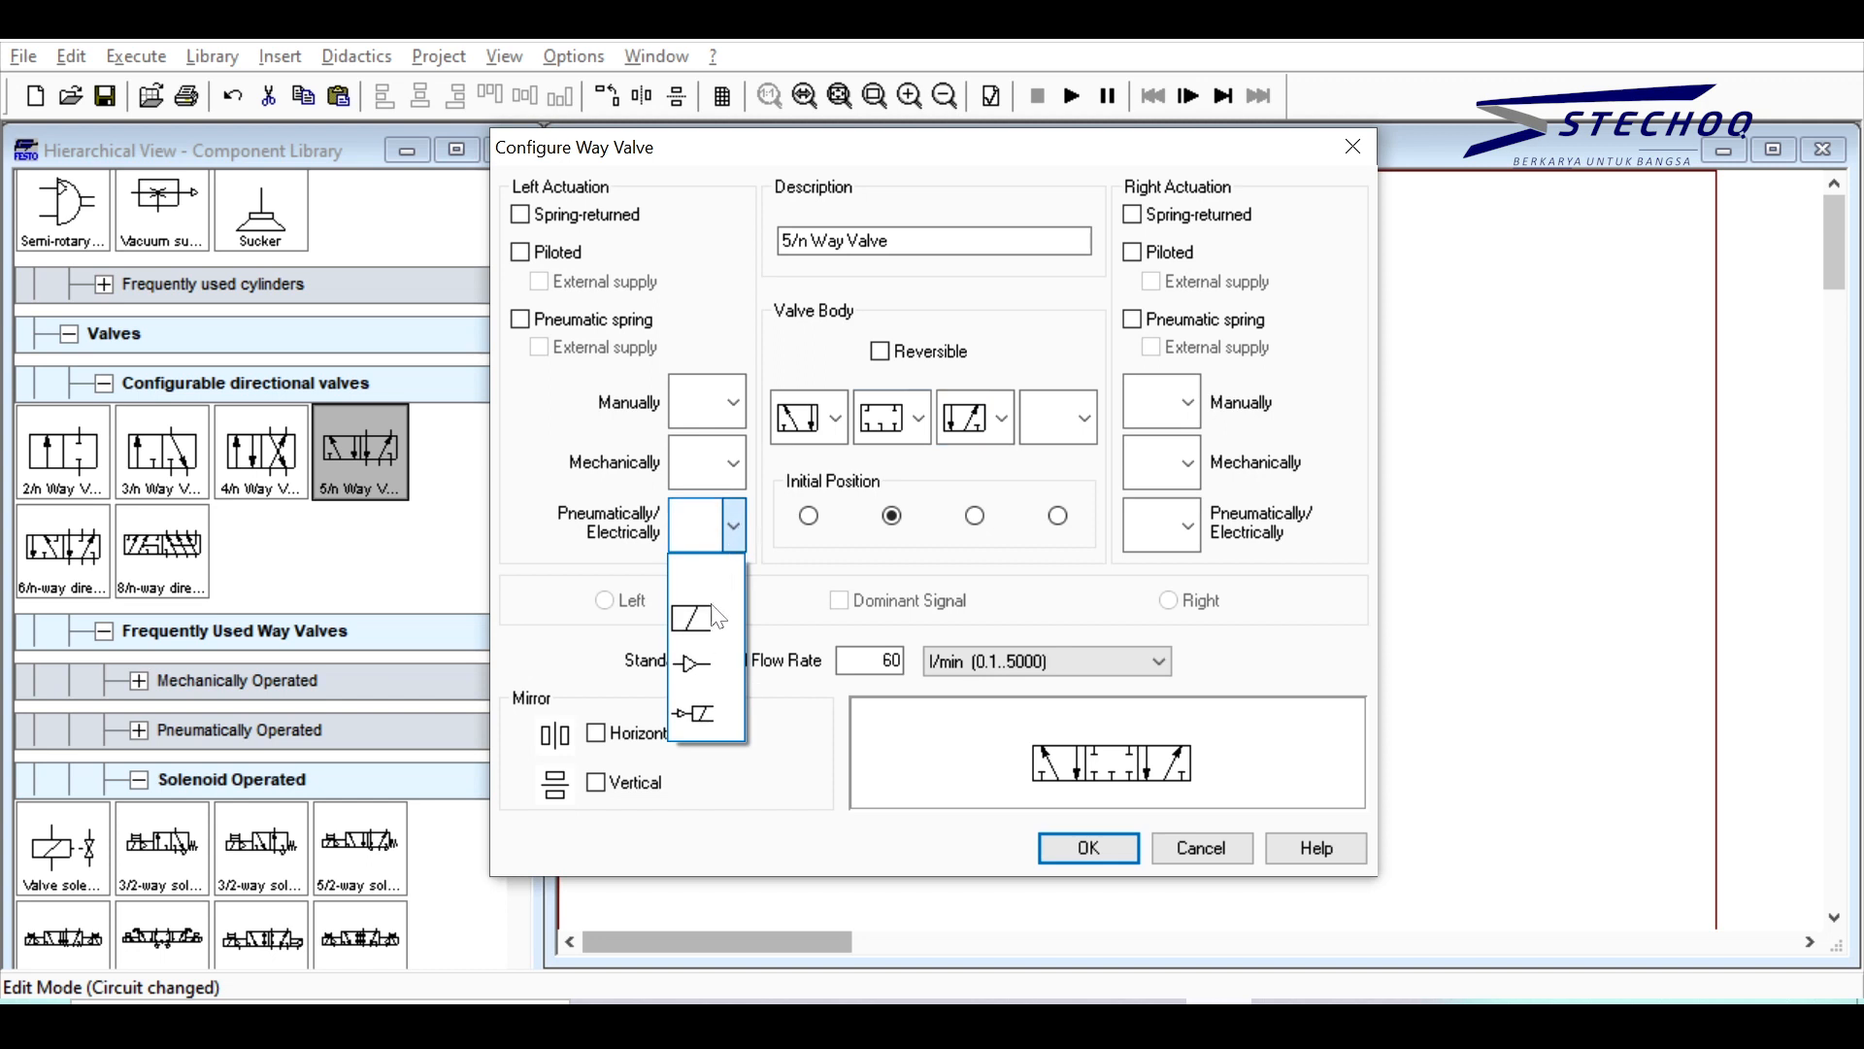
pyautogui.click(708, 641)
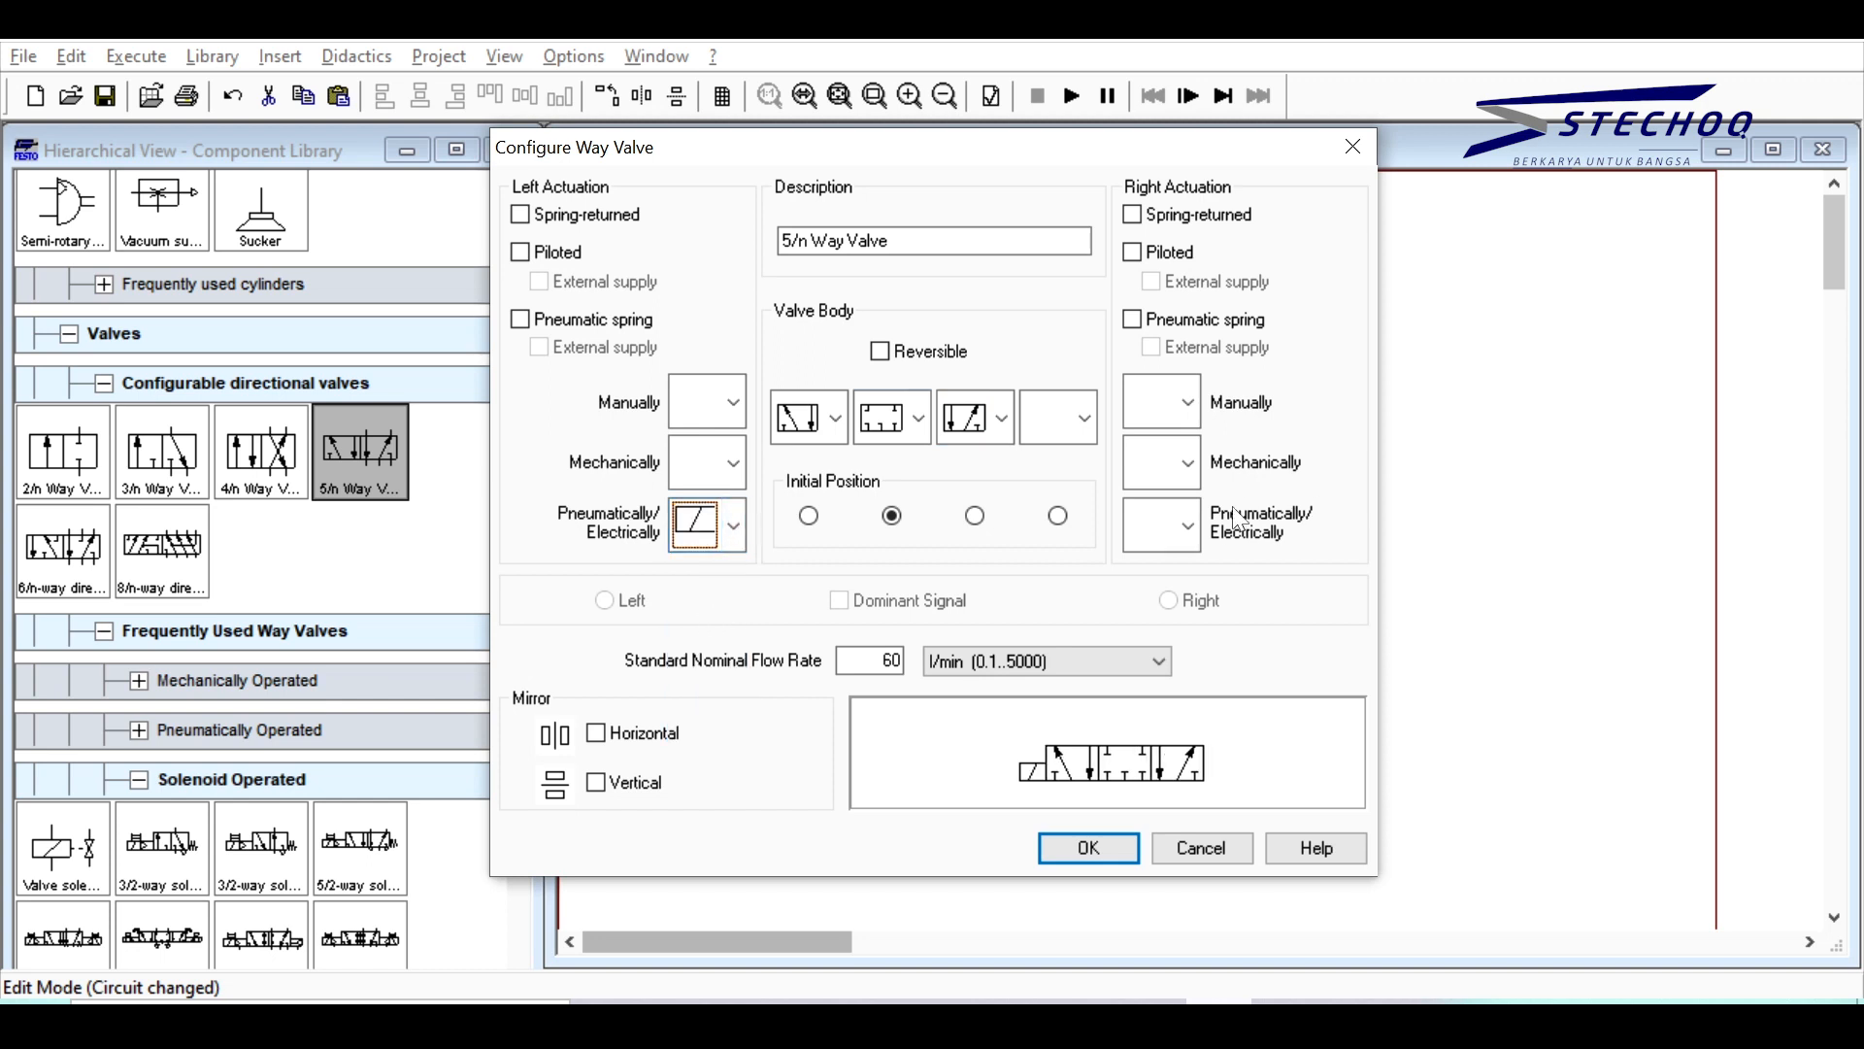
pyautogui.click(1189, 526)
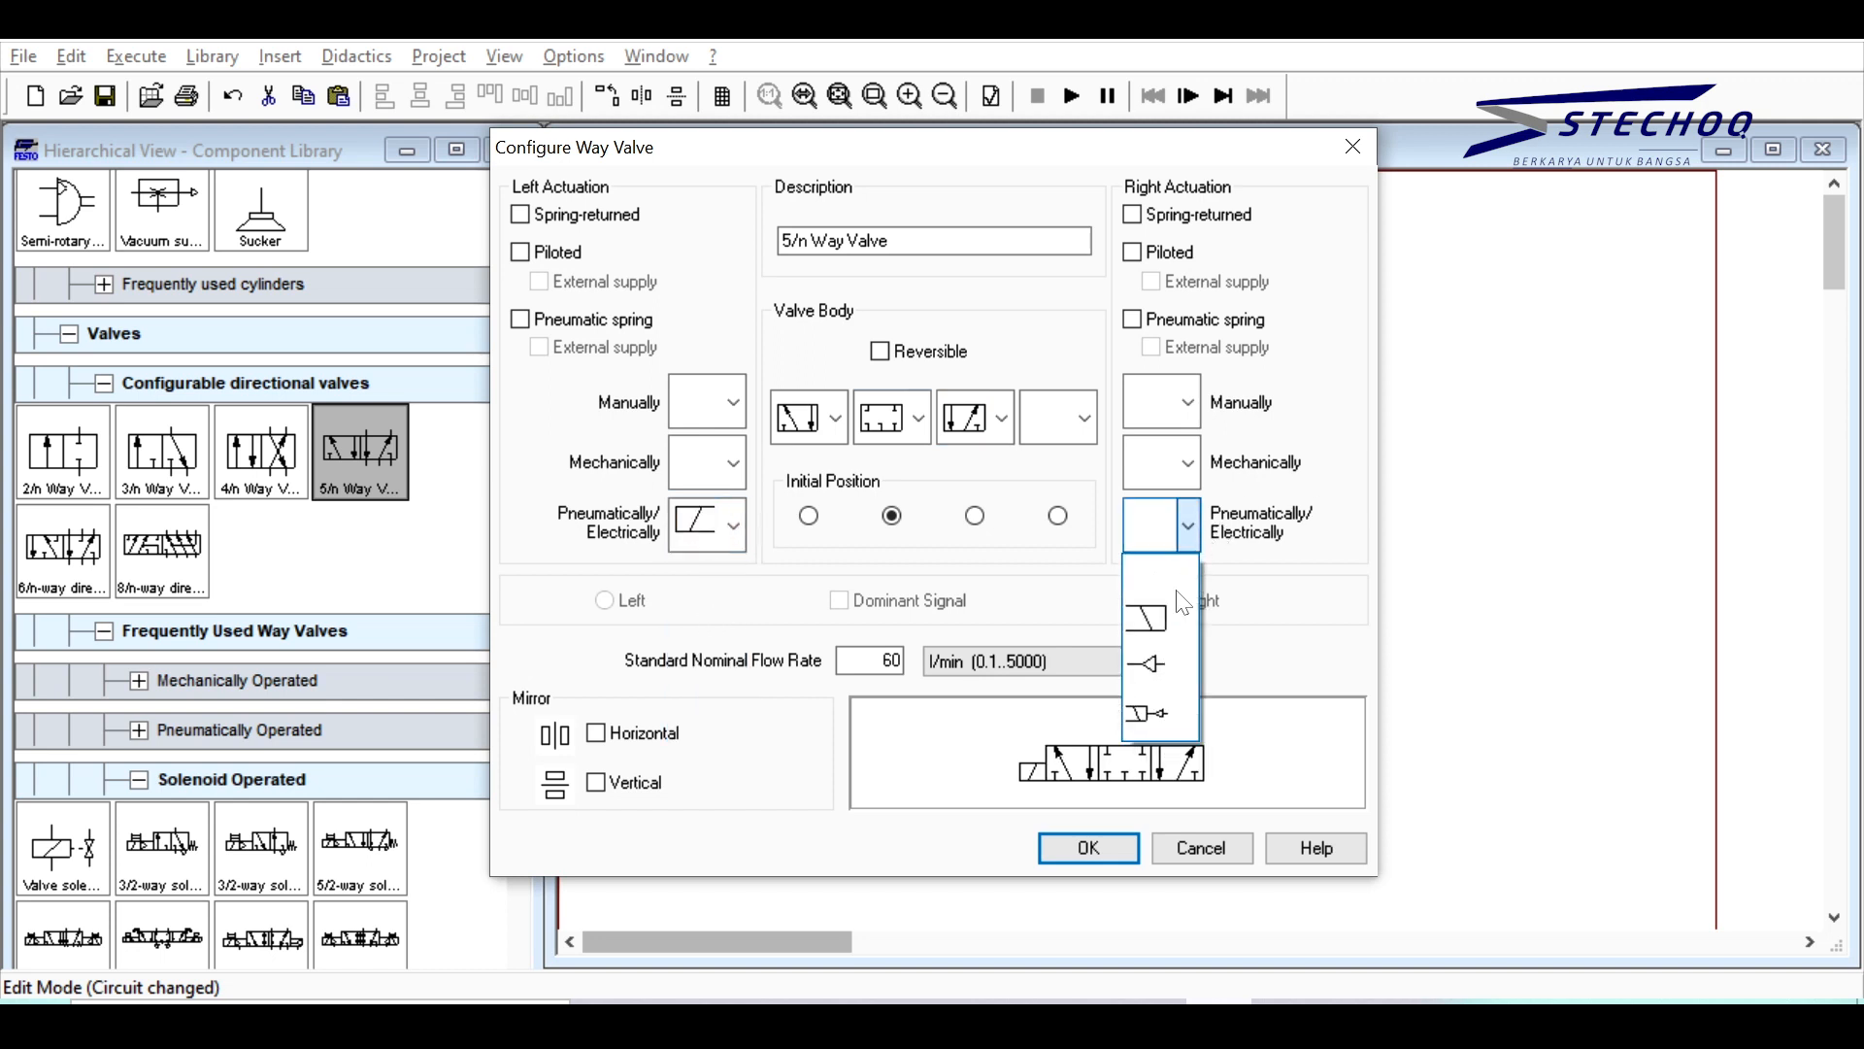
pyautogui.click(1172, 624)
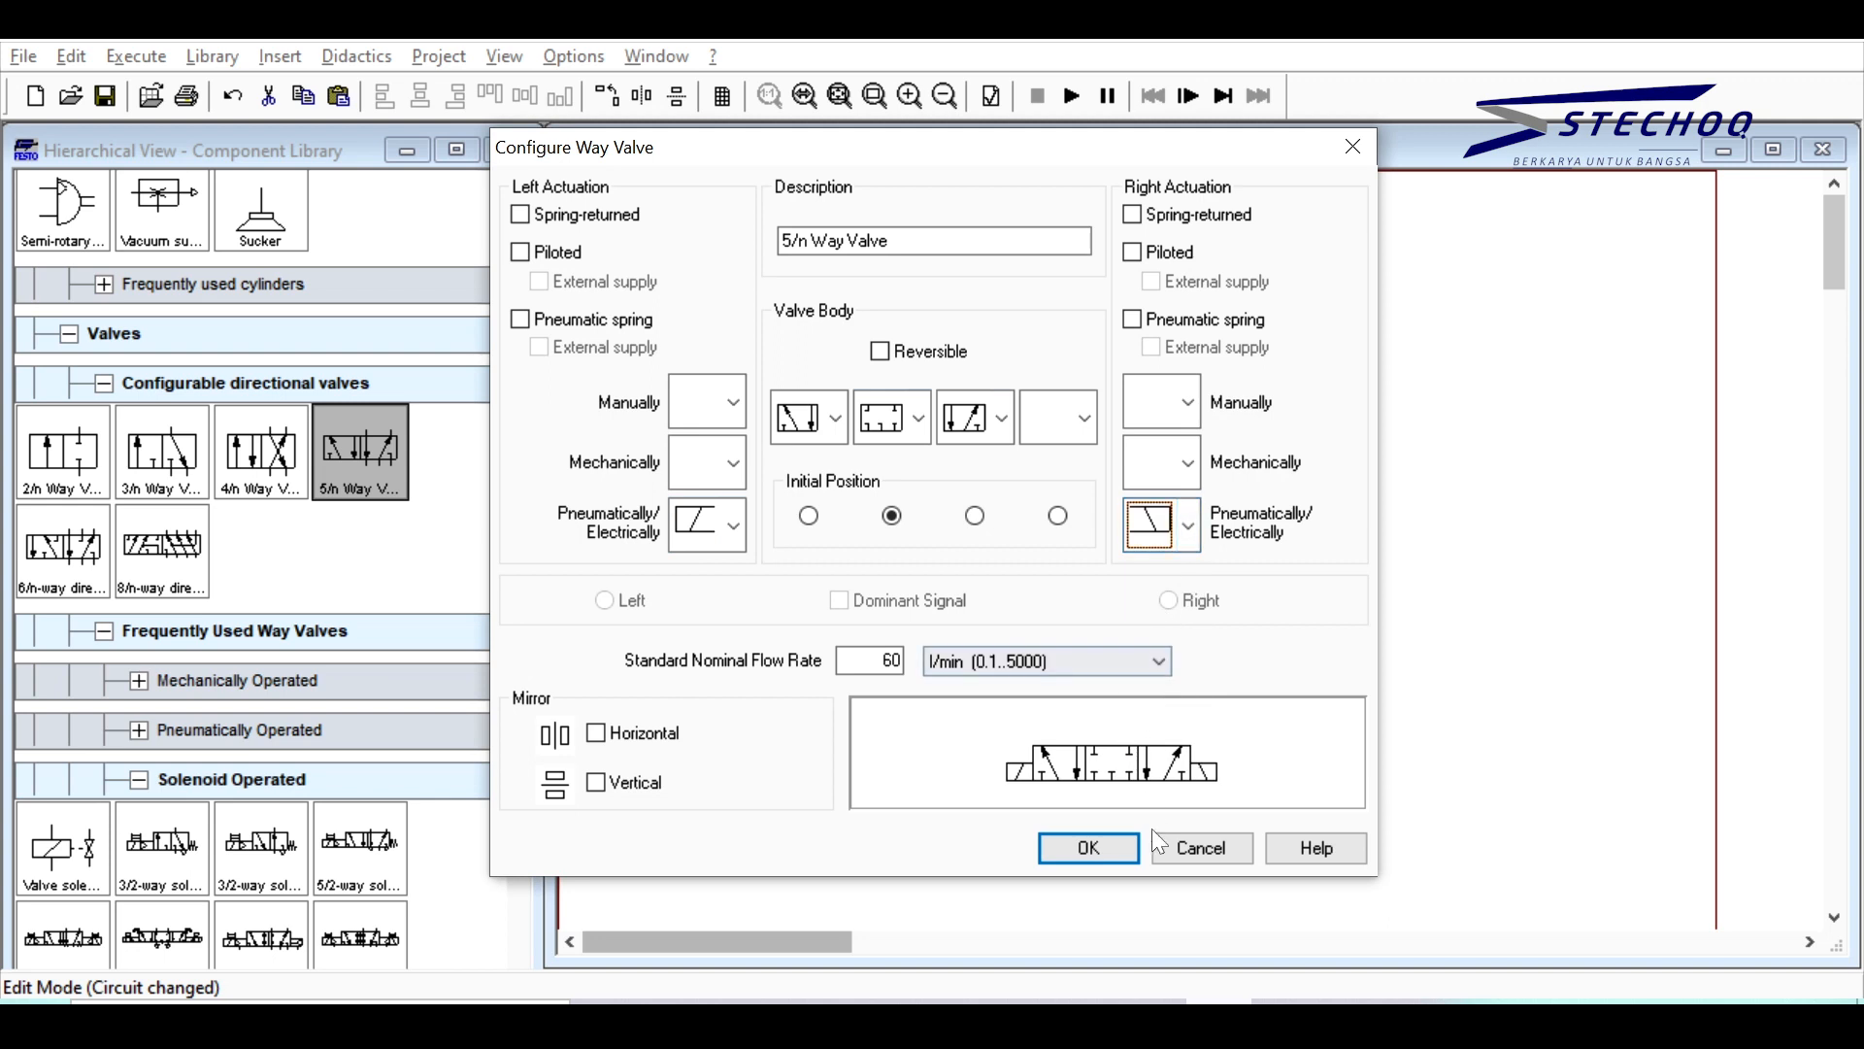
pyautogui.click(1077, 841)
# Step: Connect port 1 of the way valve to the air service unit's outlet and position the valve just above the unit
pyautogui.moveTo(1076, 324); pyautogui.dragTo(1060, 324)
pyautogui.click(1117, 435)
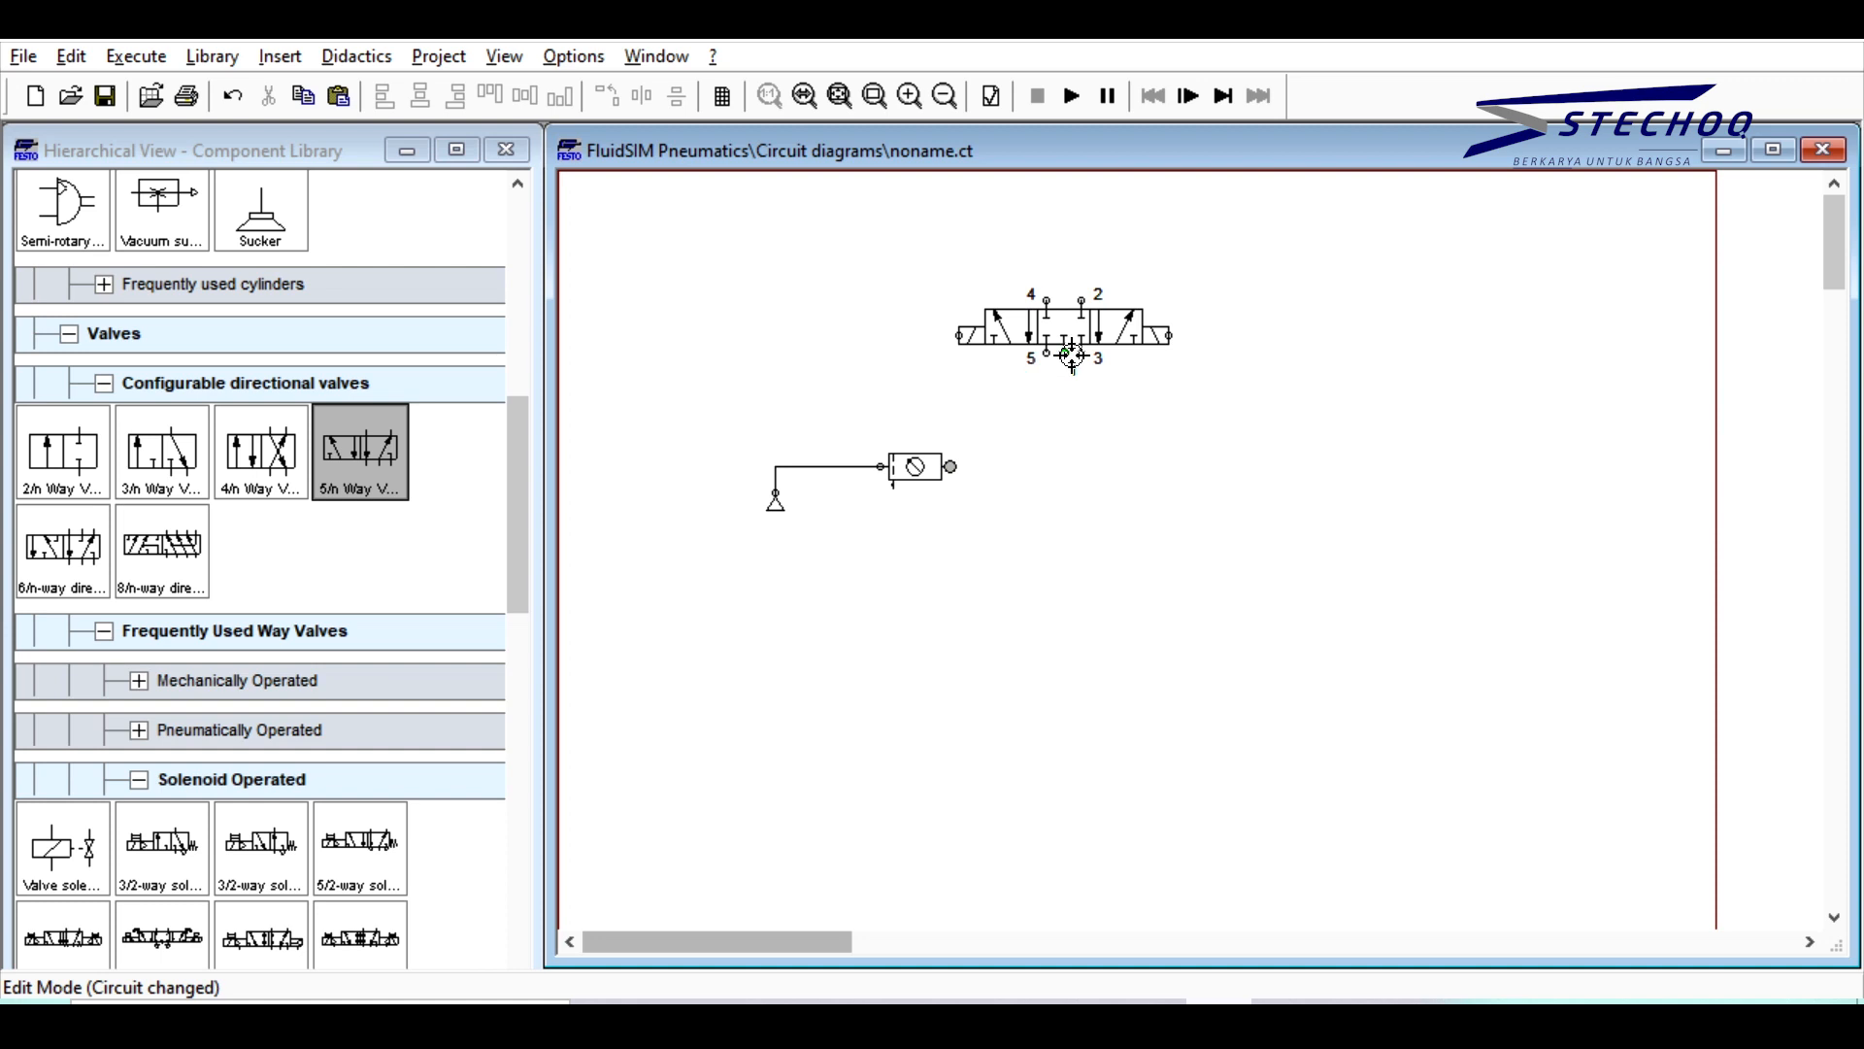
pyautogui.moveTo(1066, 353); pyautogui.dragTo(951, 467)
pyautogui.moveTo(1107, 325); pyautogui.dragTo(1107, 378)
pyautogui.click(1310, 468)
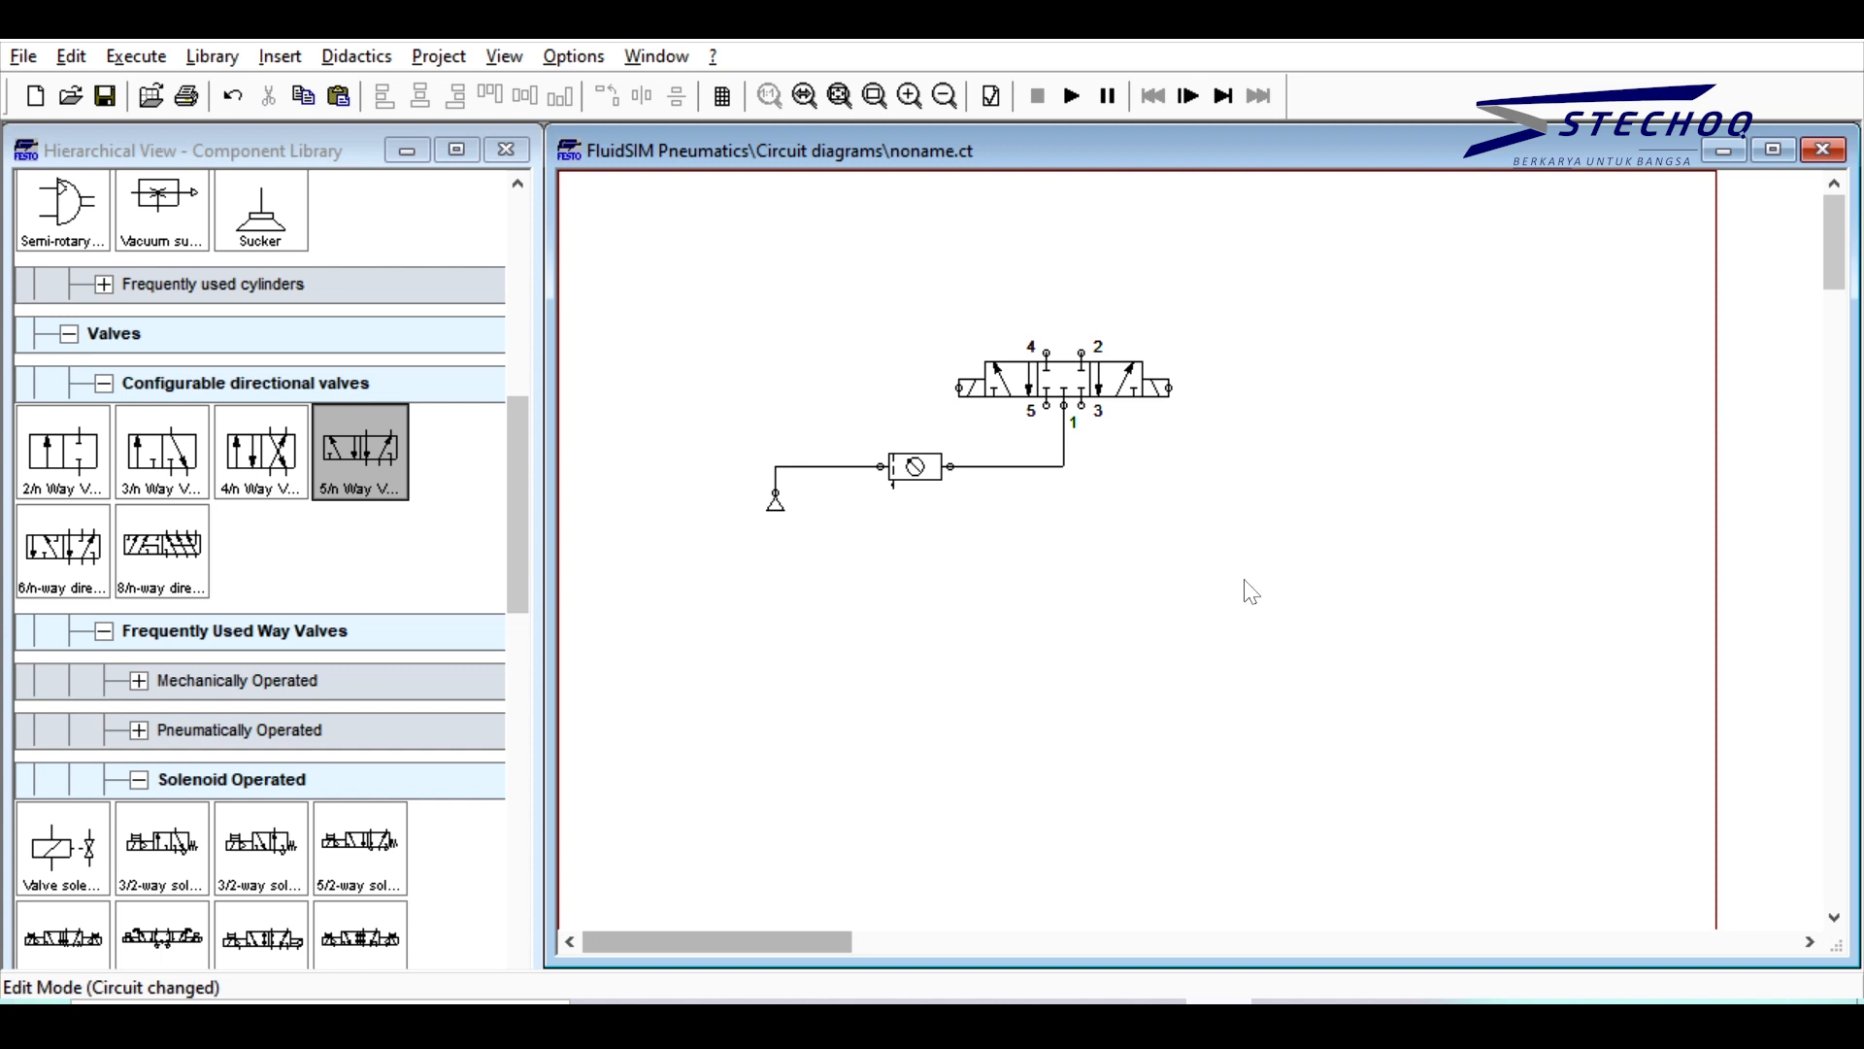
# Step: Place a double acting cylinder above the way valve and connect valve ports 4 and 2 to its left and right ports
pyautogui.moveTo(516, 413); pyautogui.dragTo(505, 305)
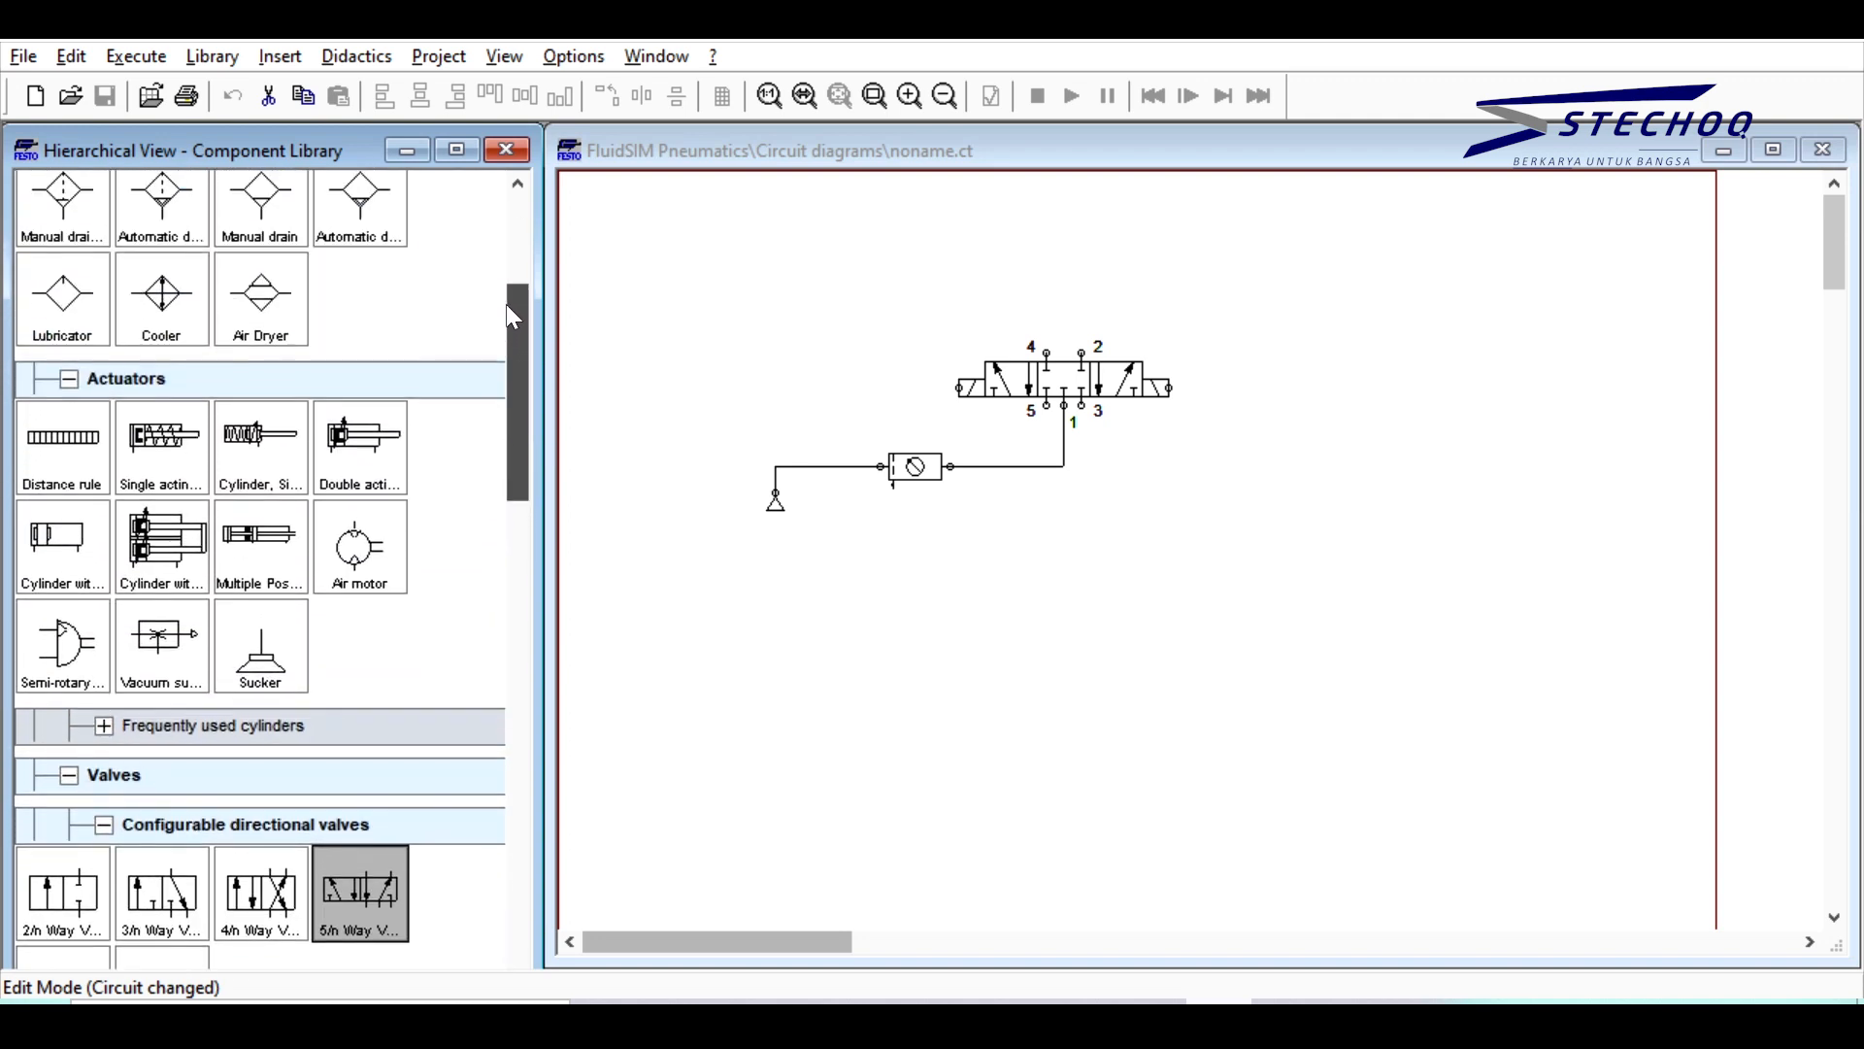
pyautogui.click(269, 463)
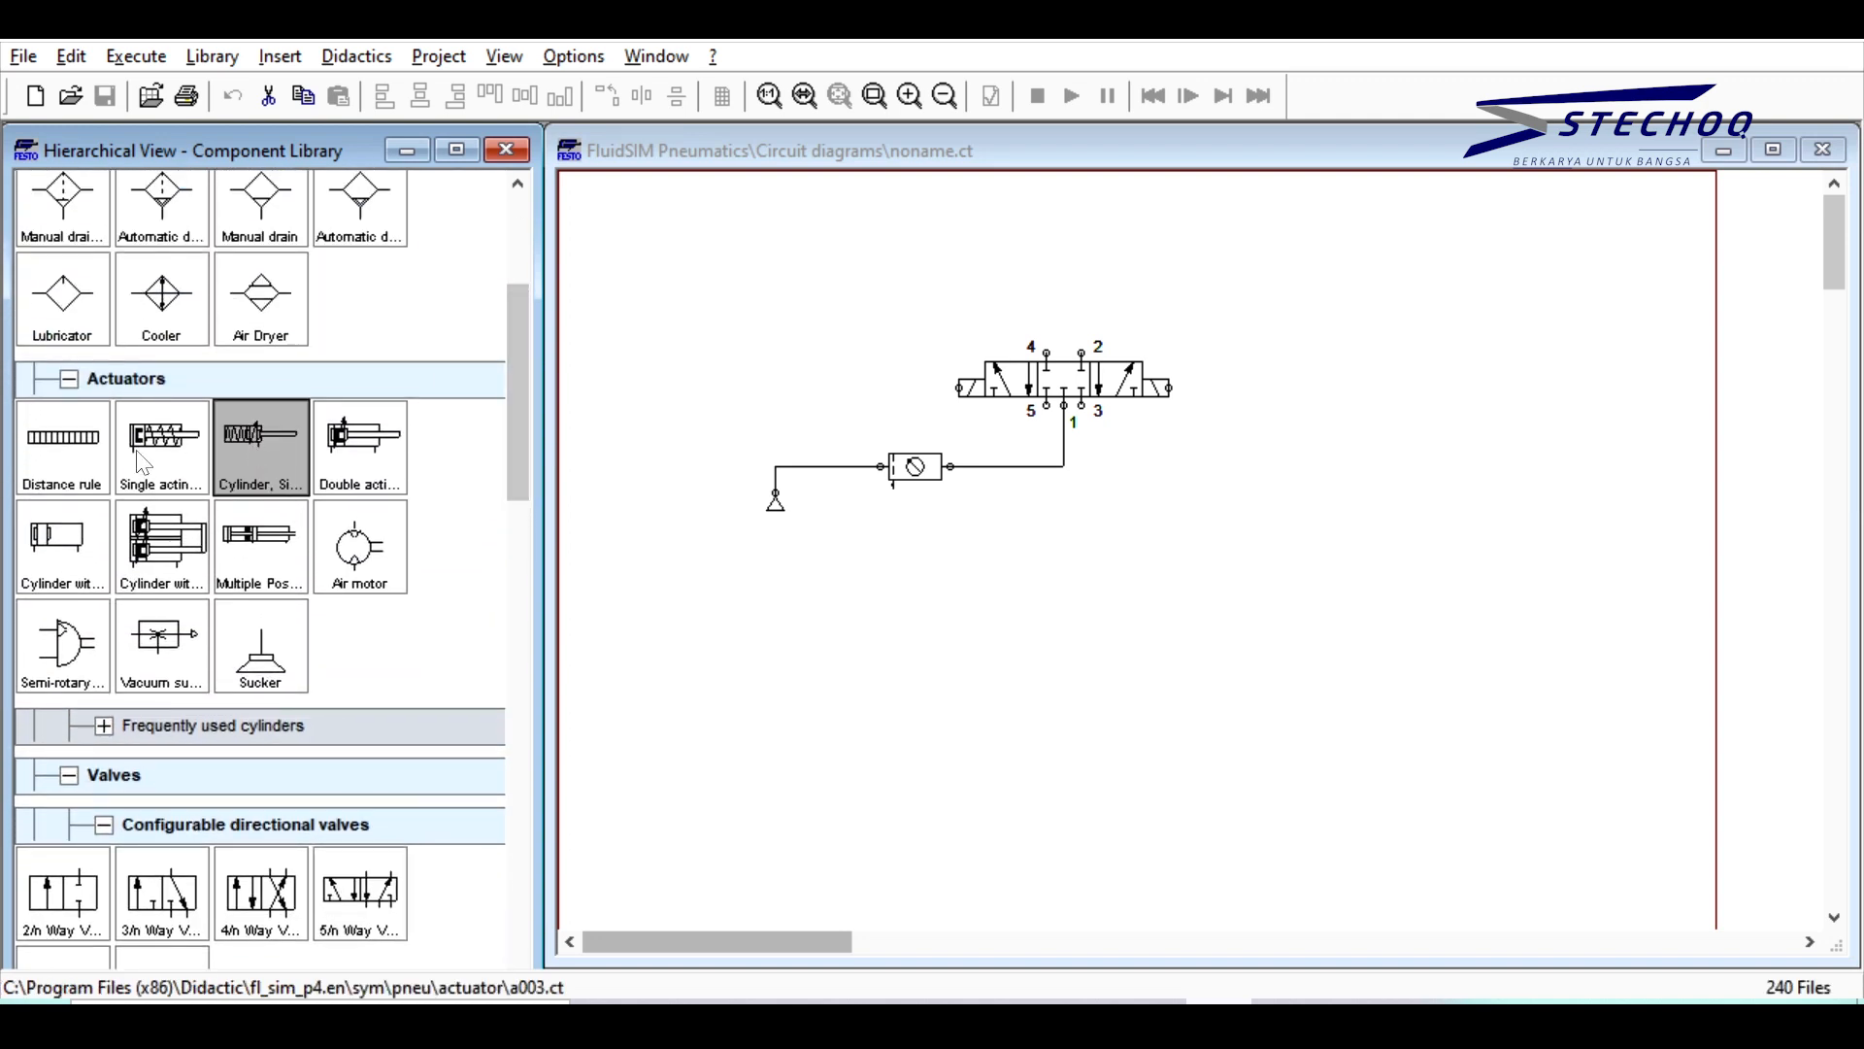
pyautogui.scroll(2, 170, 471)
pyautogui.moveTo(393, 649); pyautogui.dragTo(1063, 225)
pyautogui.click(1204, 348)
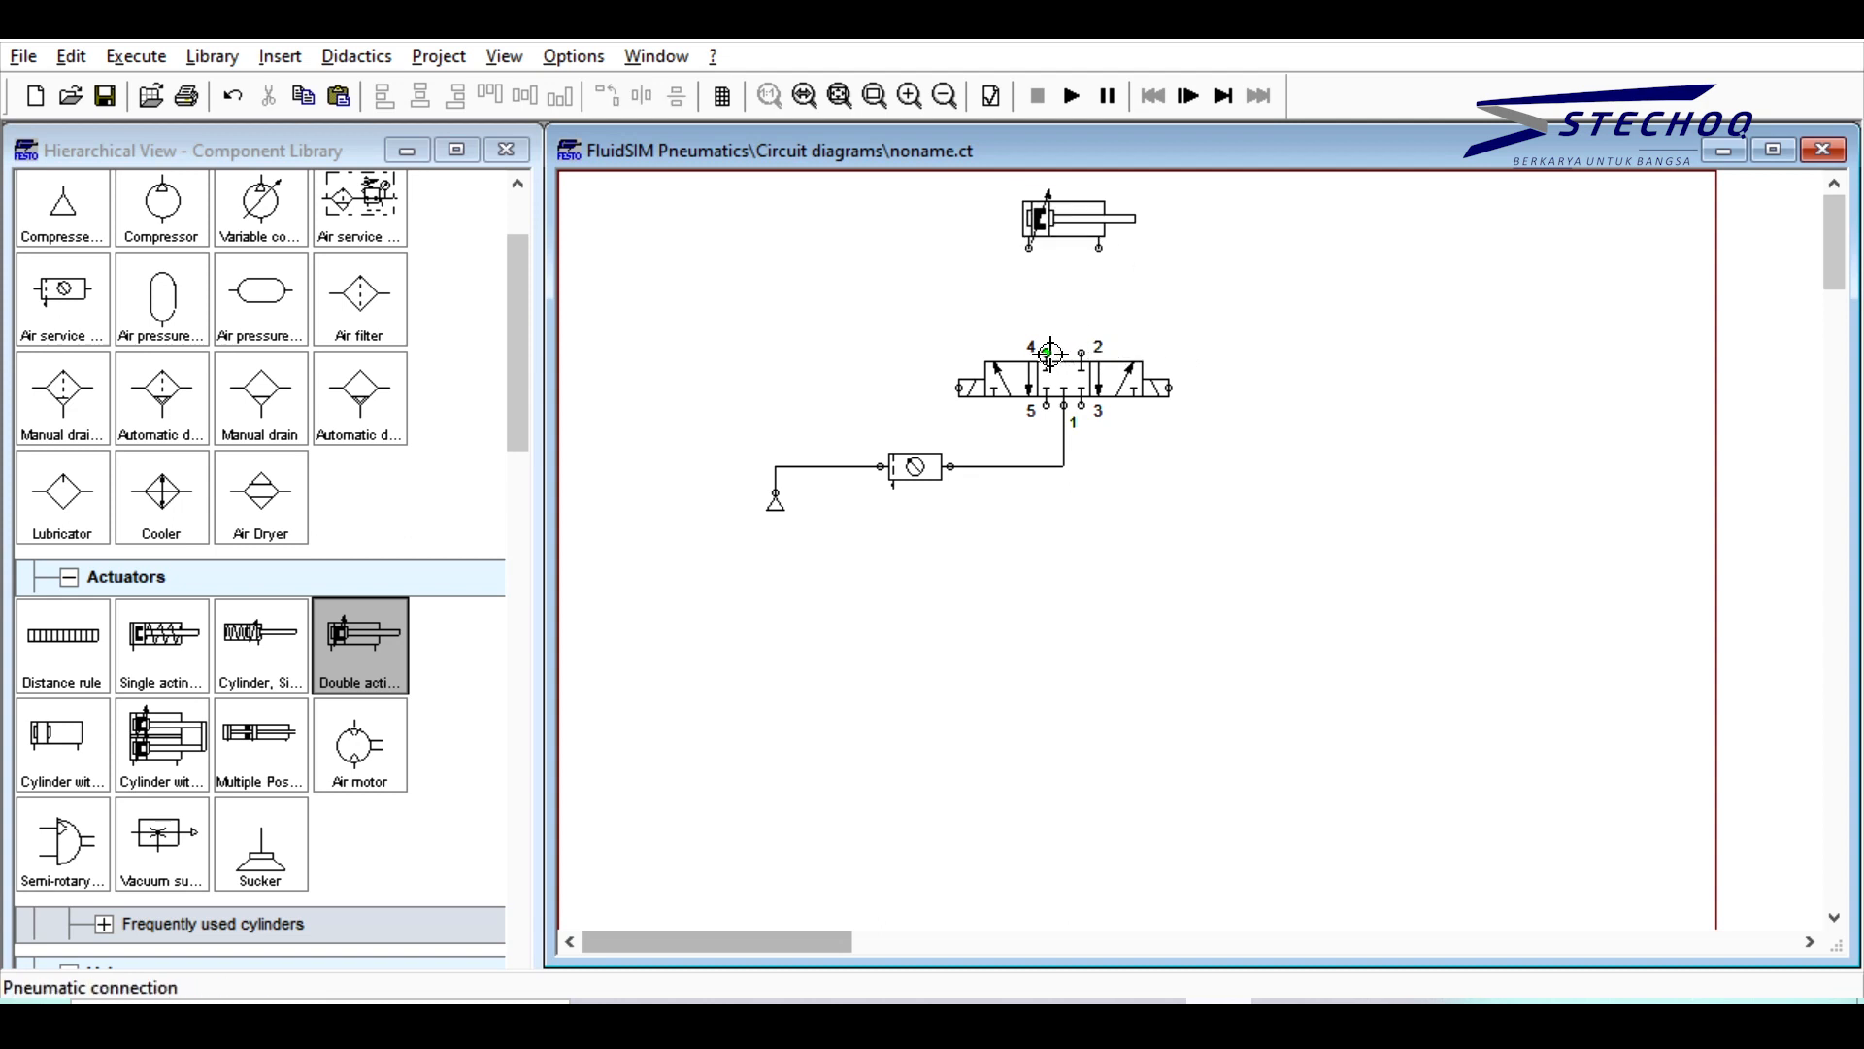
pyautogui.moveTo(1046, 351); pyautogui.dragTo(1031, 247)
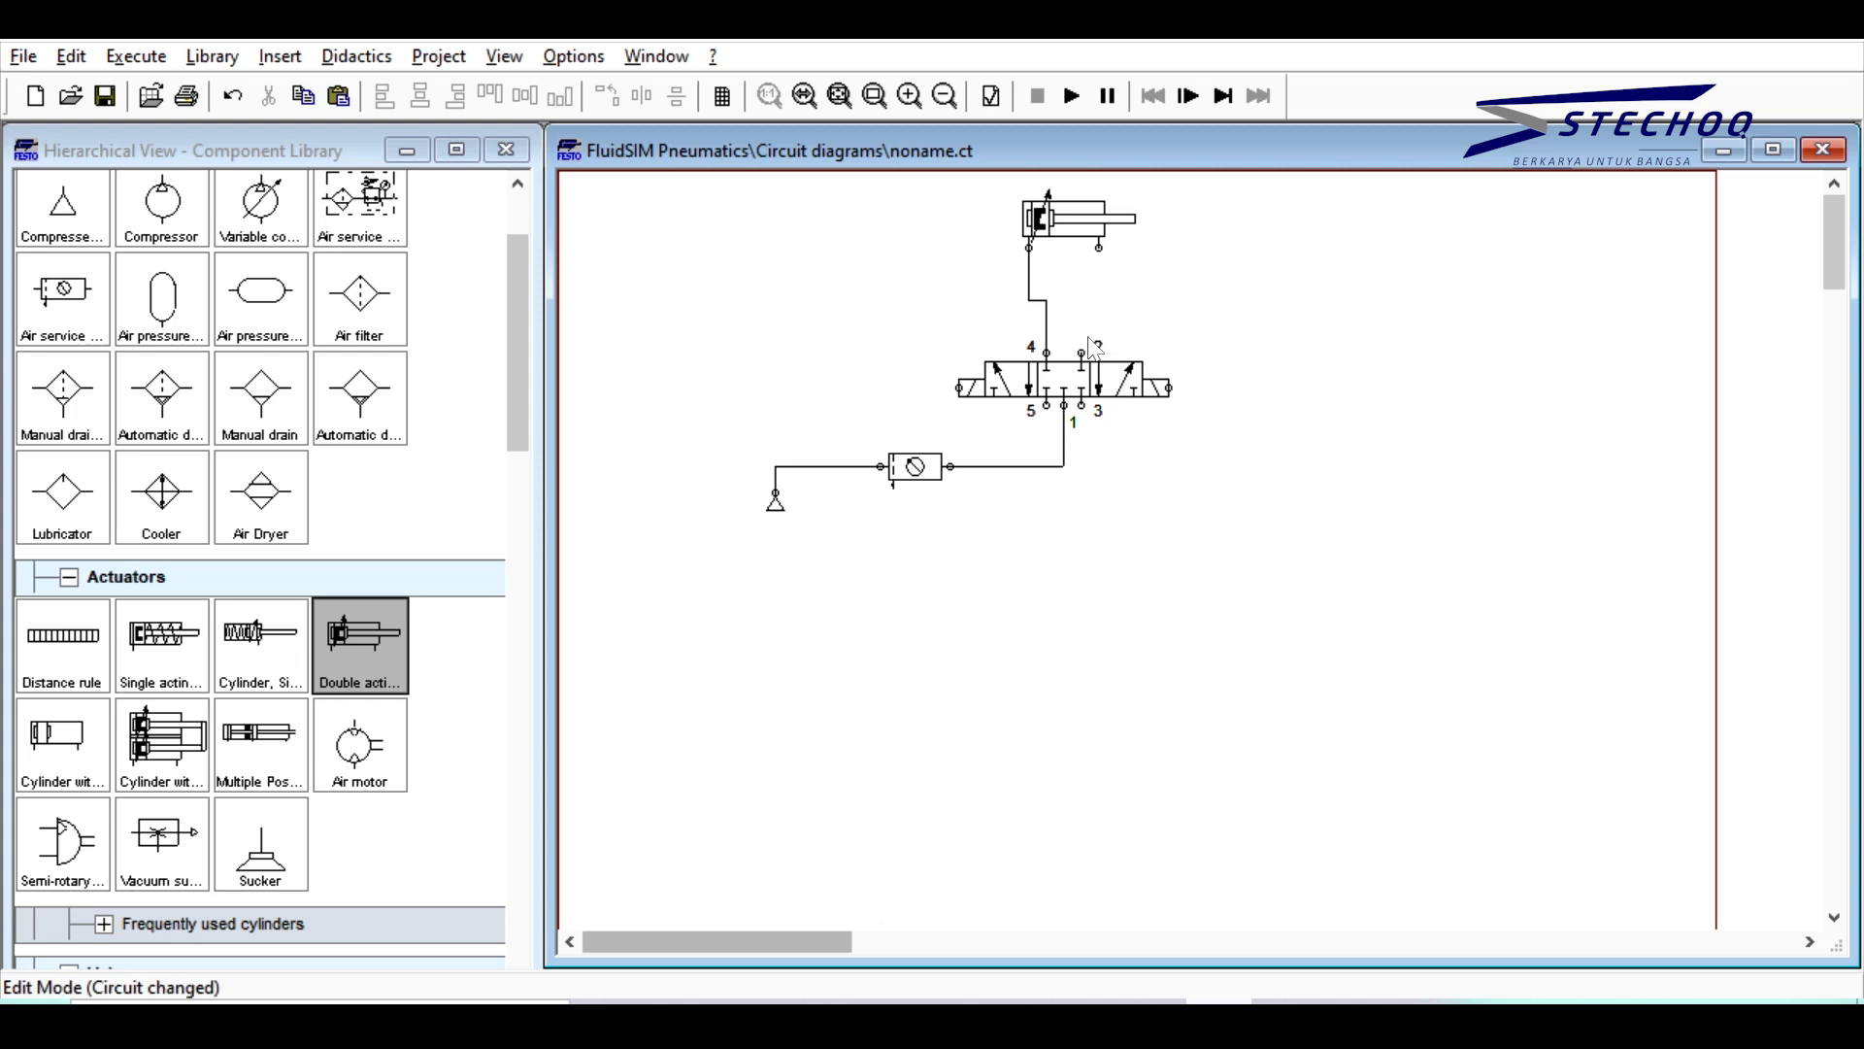
pyautogui.moveTo(1082, 347); pyautogui.dragTo(1099, 248)
# Step: Move the entire pneumatic circuit down and to the left on the sheet
pyautogui.moveTo(1257, 561); pyautogui.dragTo(556, 248)
pyautogui.moveTo(1112, 283); pyautogui.dragTo(1042, 375)
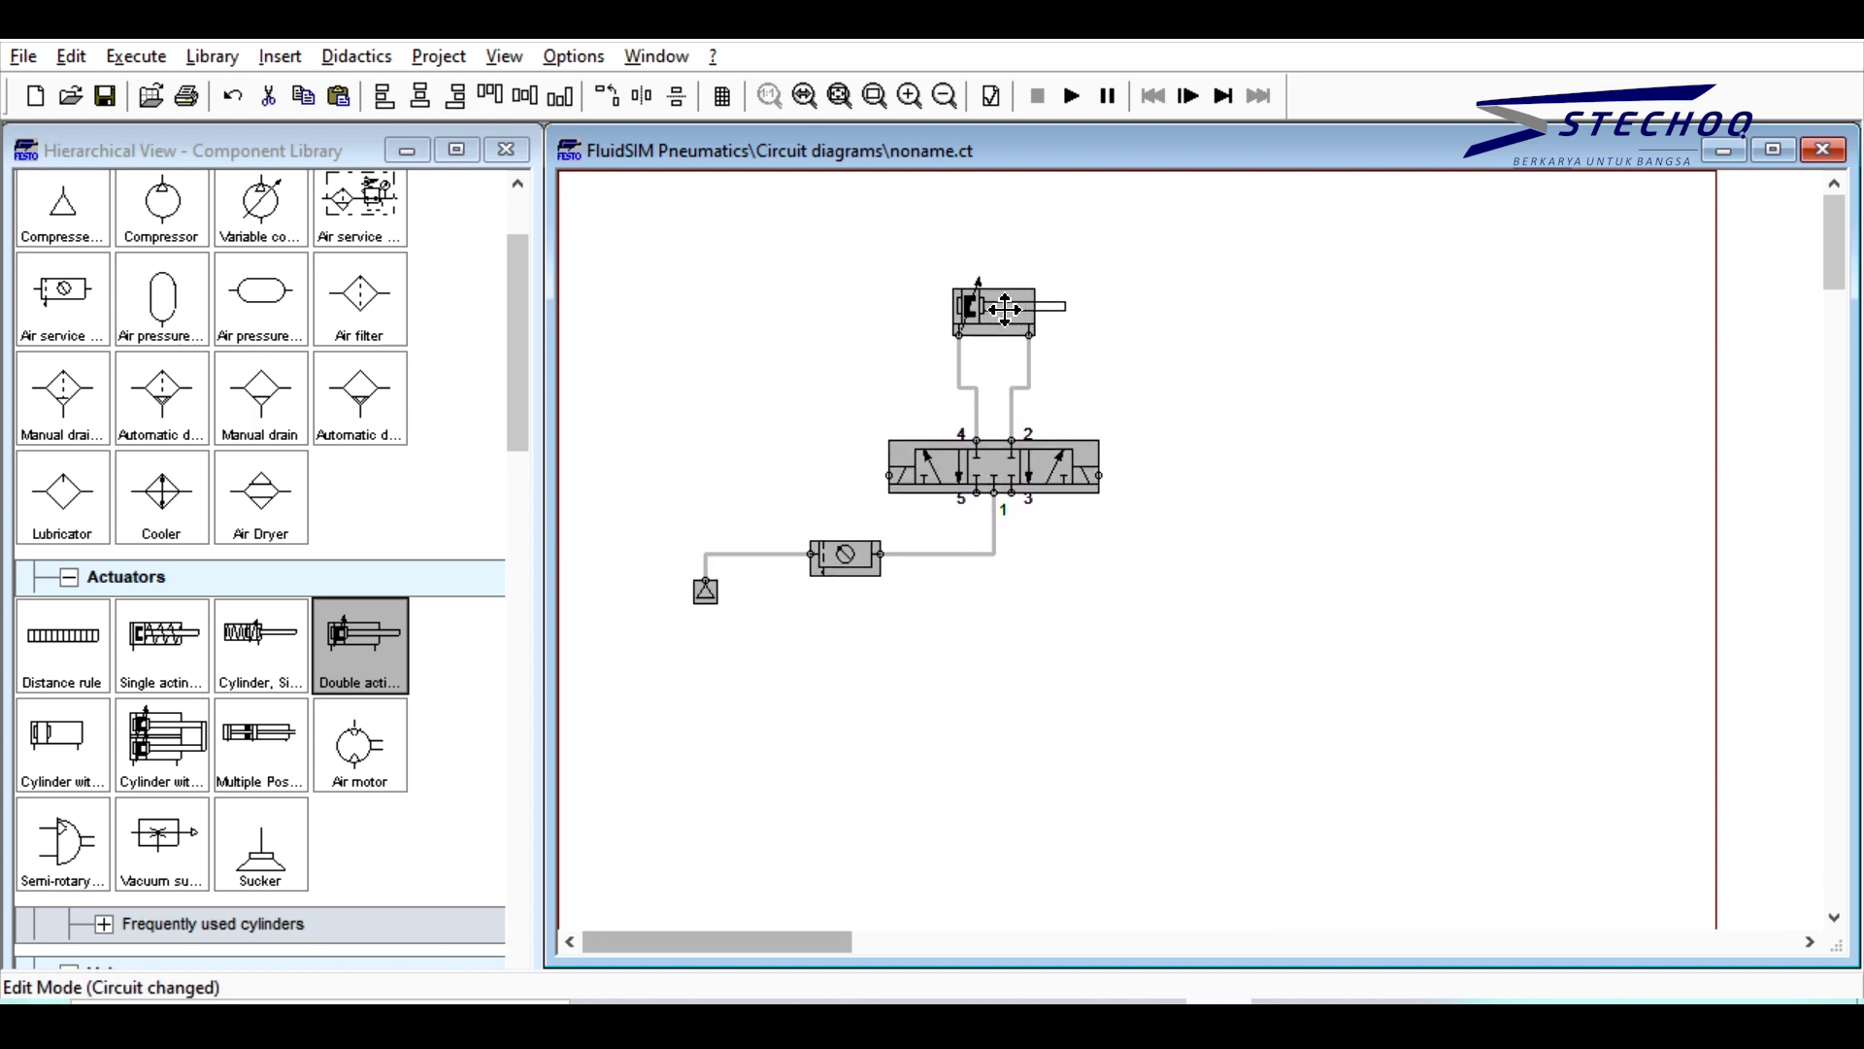
pyautogui.click(1344, 466)
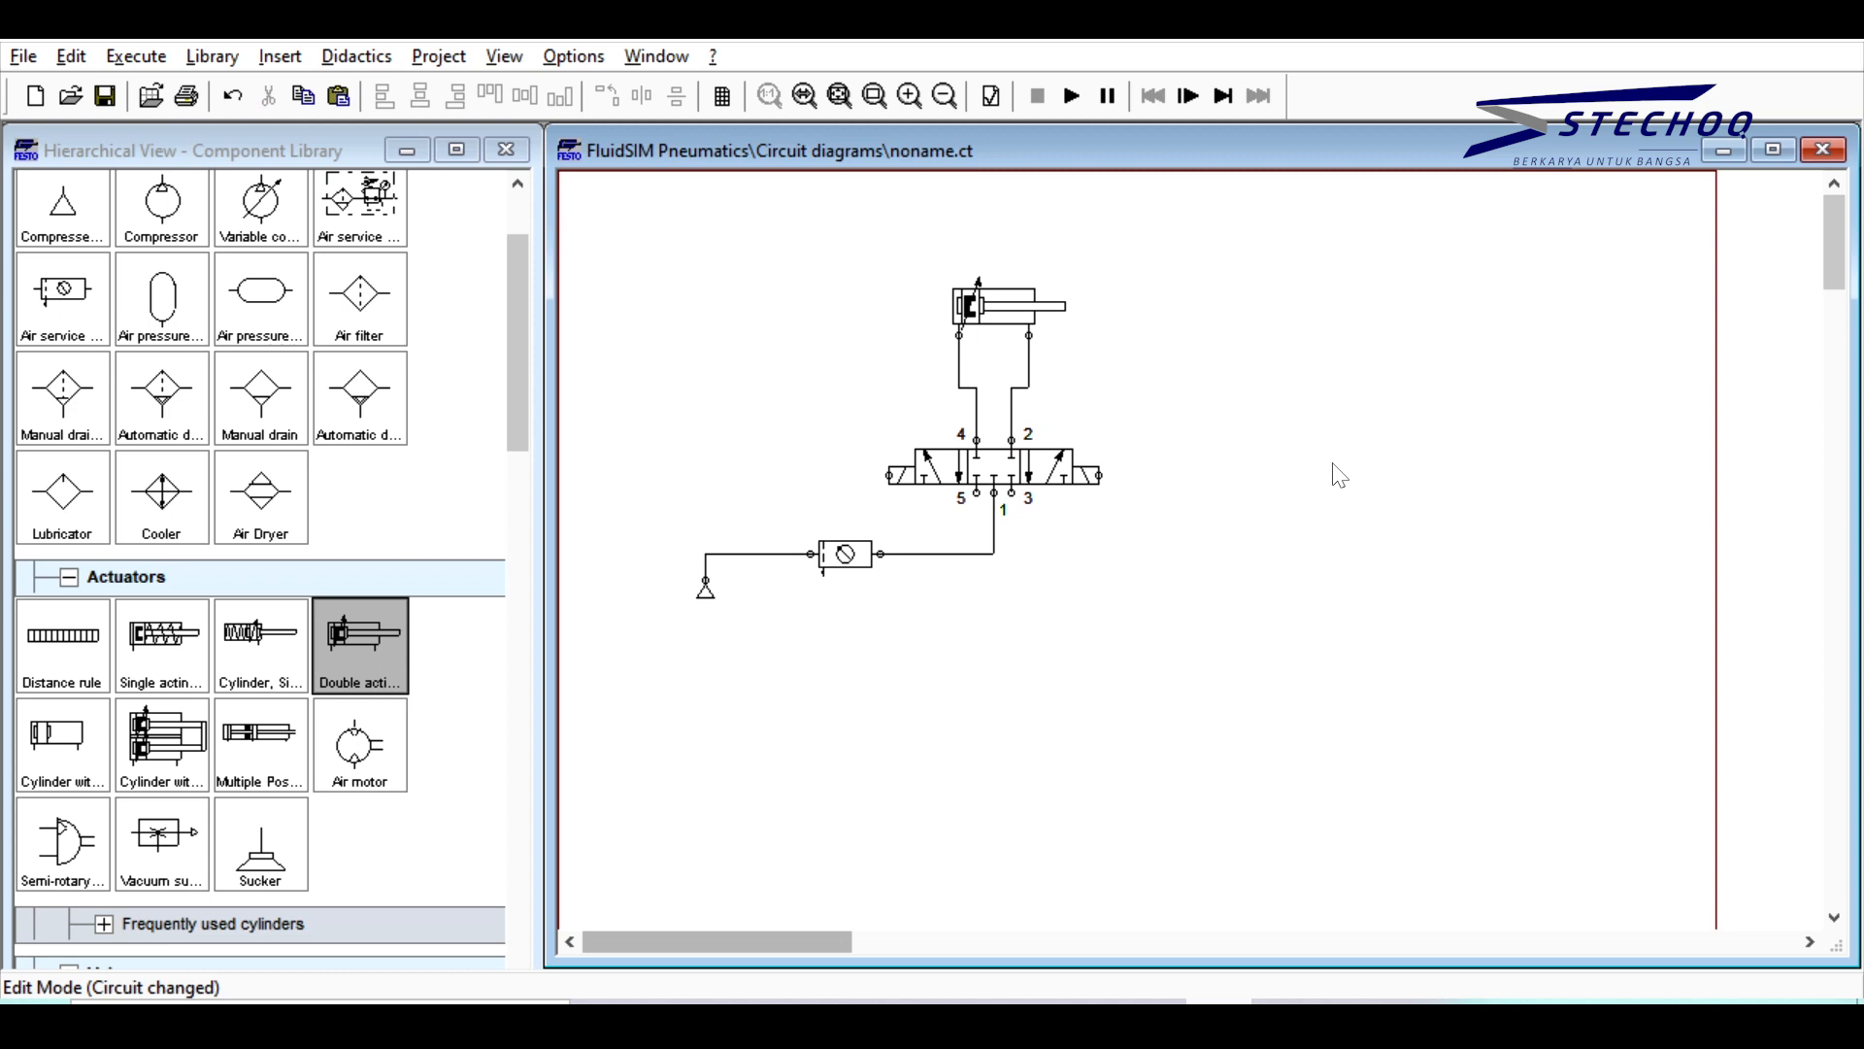
pyautogui.click(1045, 454)
pyautogui.click(1180, 495)
pyautogui.click(1067, 473)
pyautogui.click(1156, 522)
# Step: Place a +24V electrical connection on the sheet, above and to the right of the cylinder
pyautogui.moveTo(512, 227); pyautogui.dragTo(507, 738)
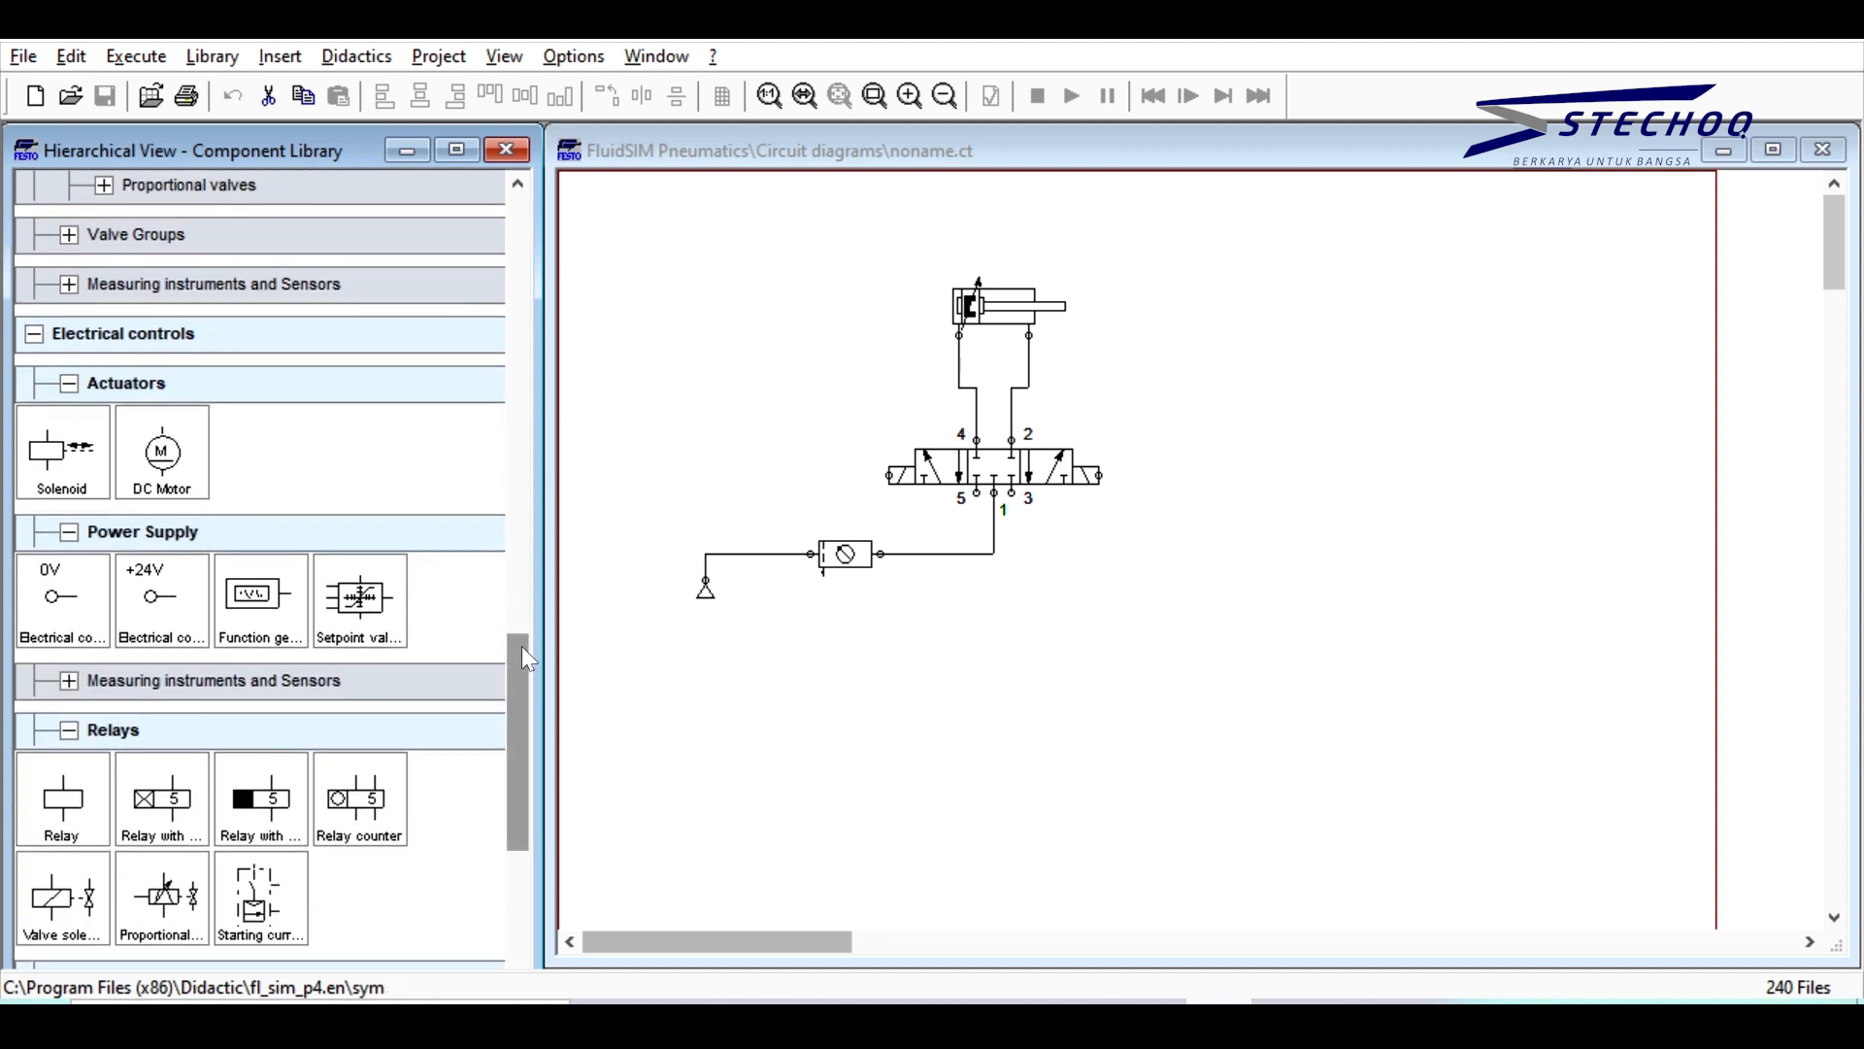
pyautogui.moveTo(516, 649); pyautogui.dragTo(522, 626)
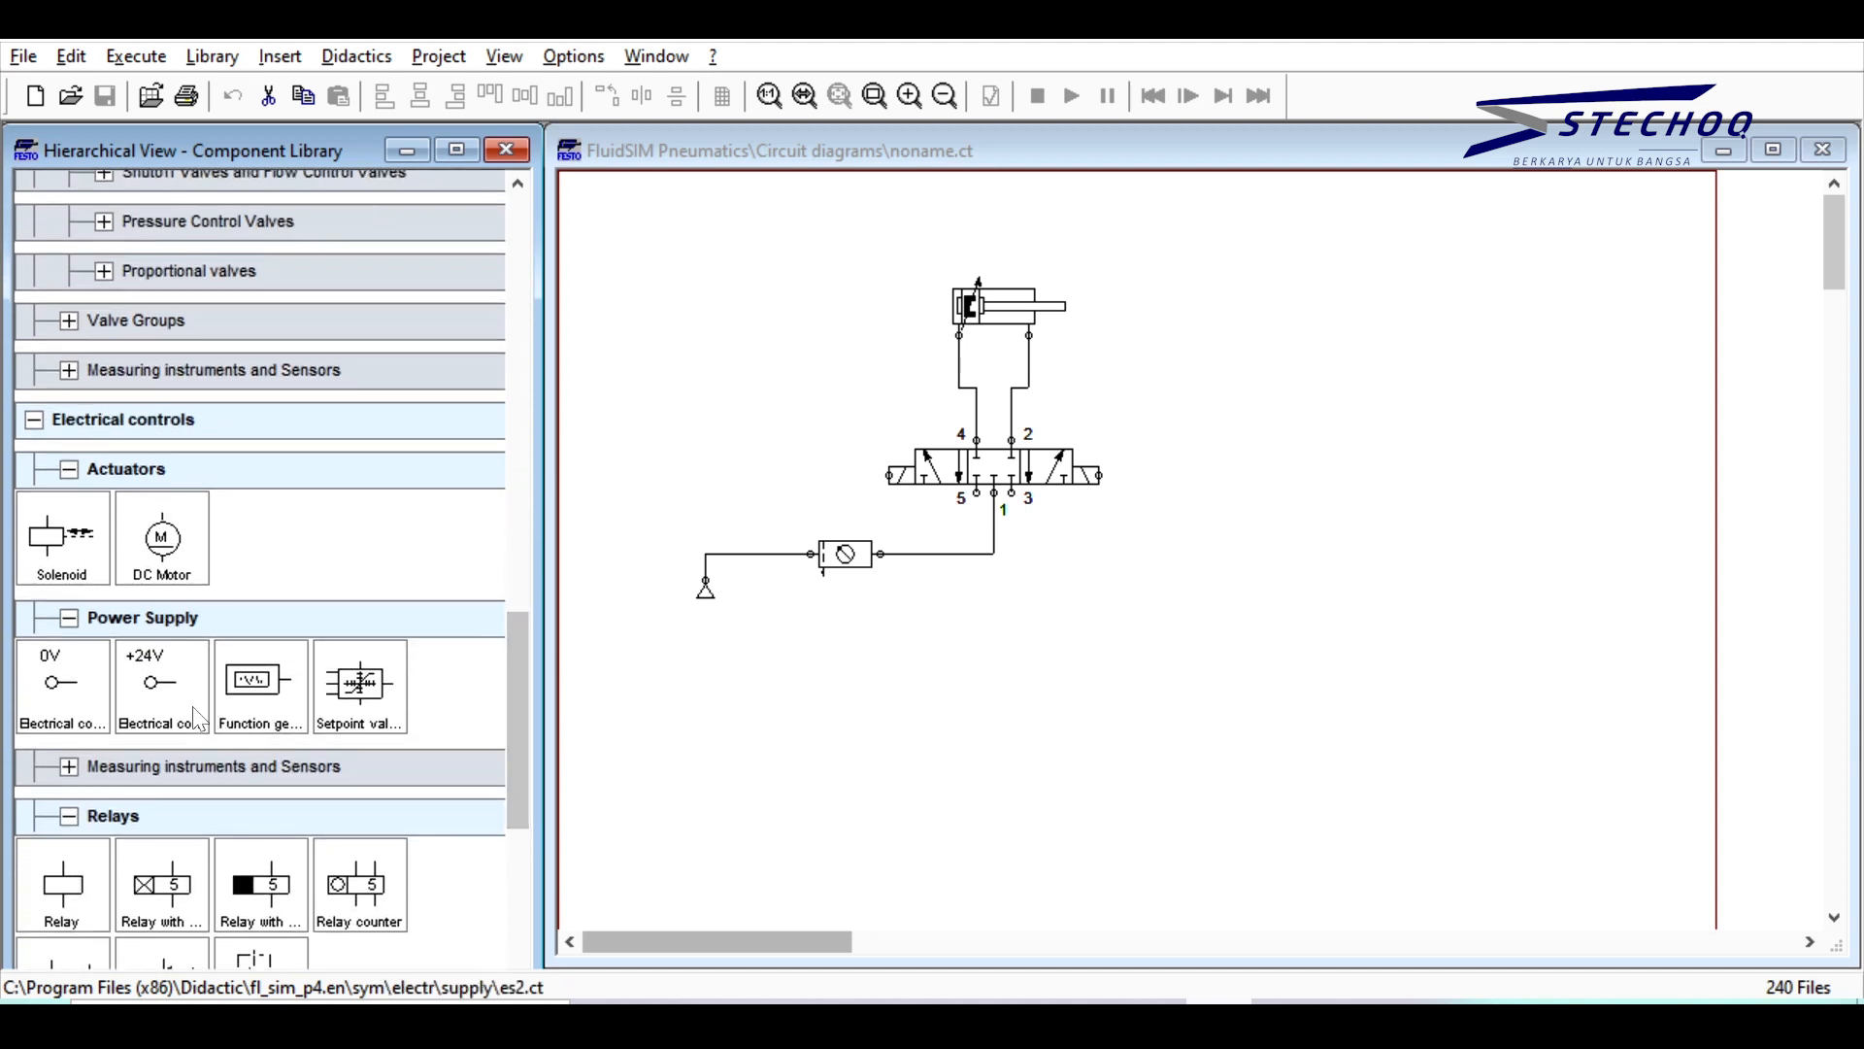
pyautogui.moveTo(169, 702); pyautogui.dragTo(1204, 238)
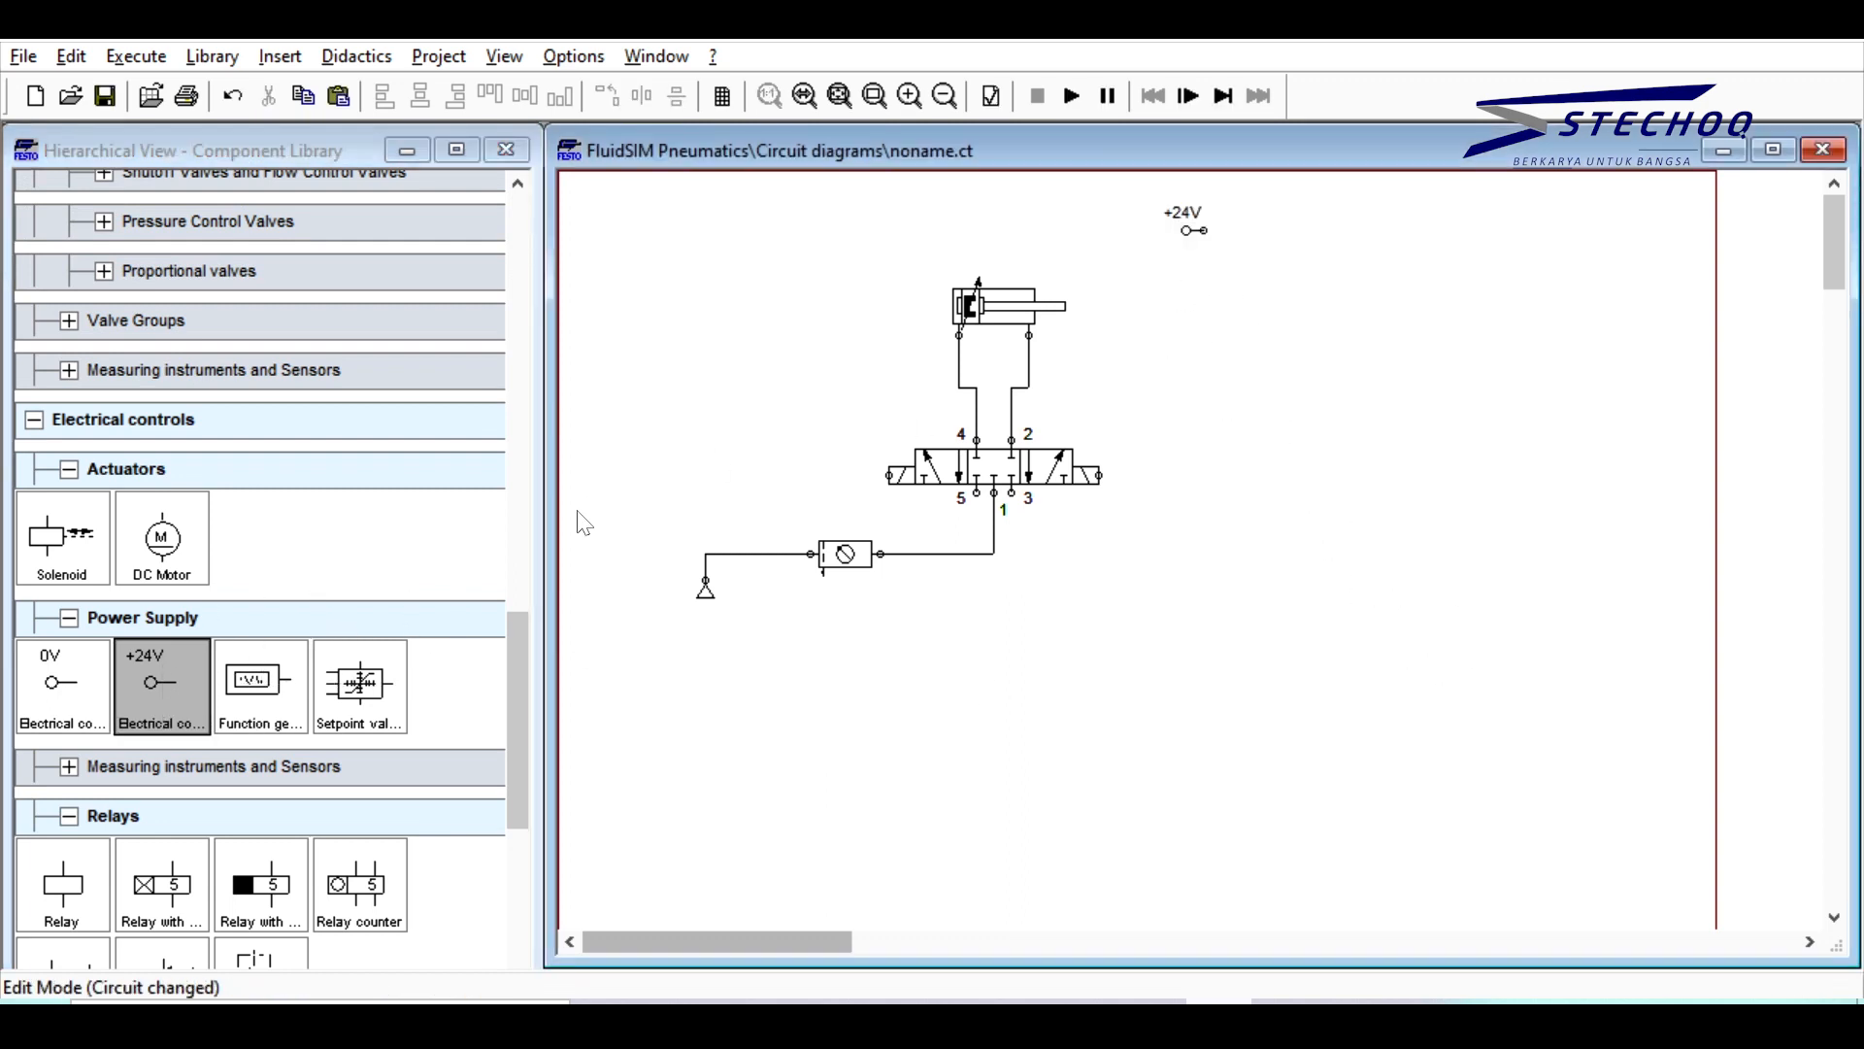
# Step: Place a make pushbutton on the sheet, below and to the right of the +24V connection
pyautogui.moveTo(527, 643); pyautogui.dragTo(520, 762)
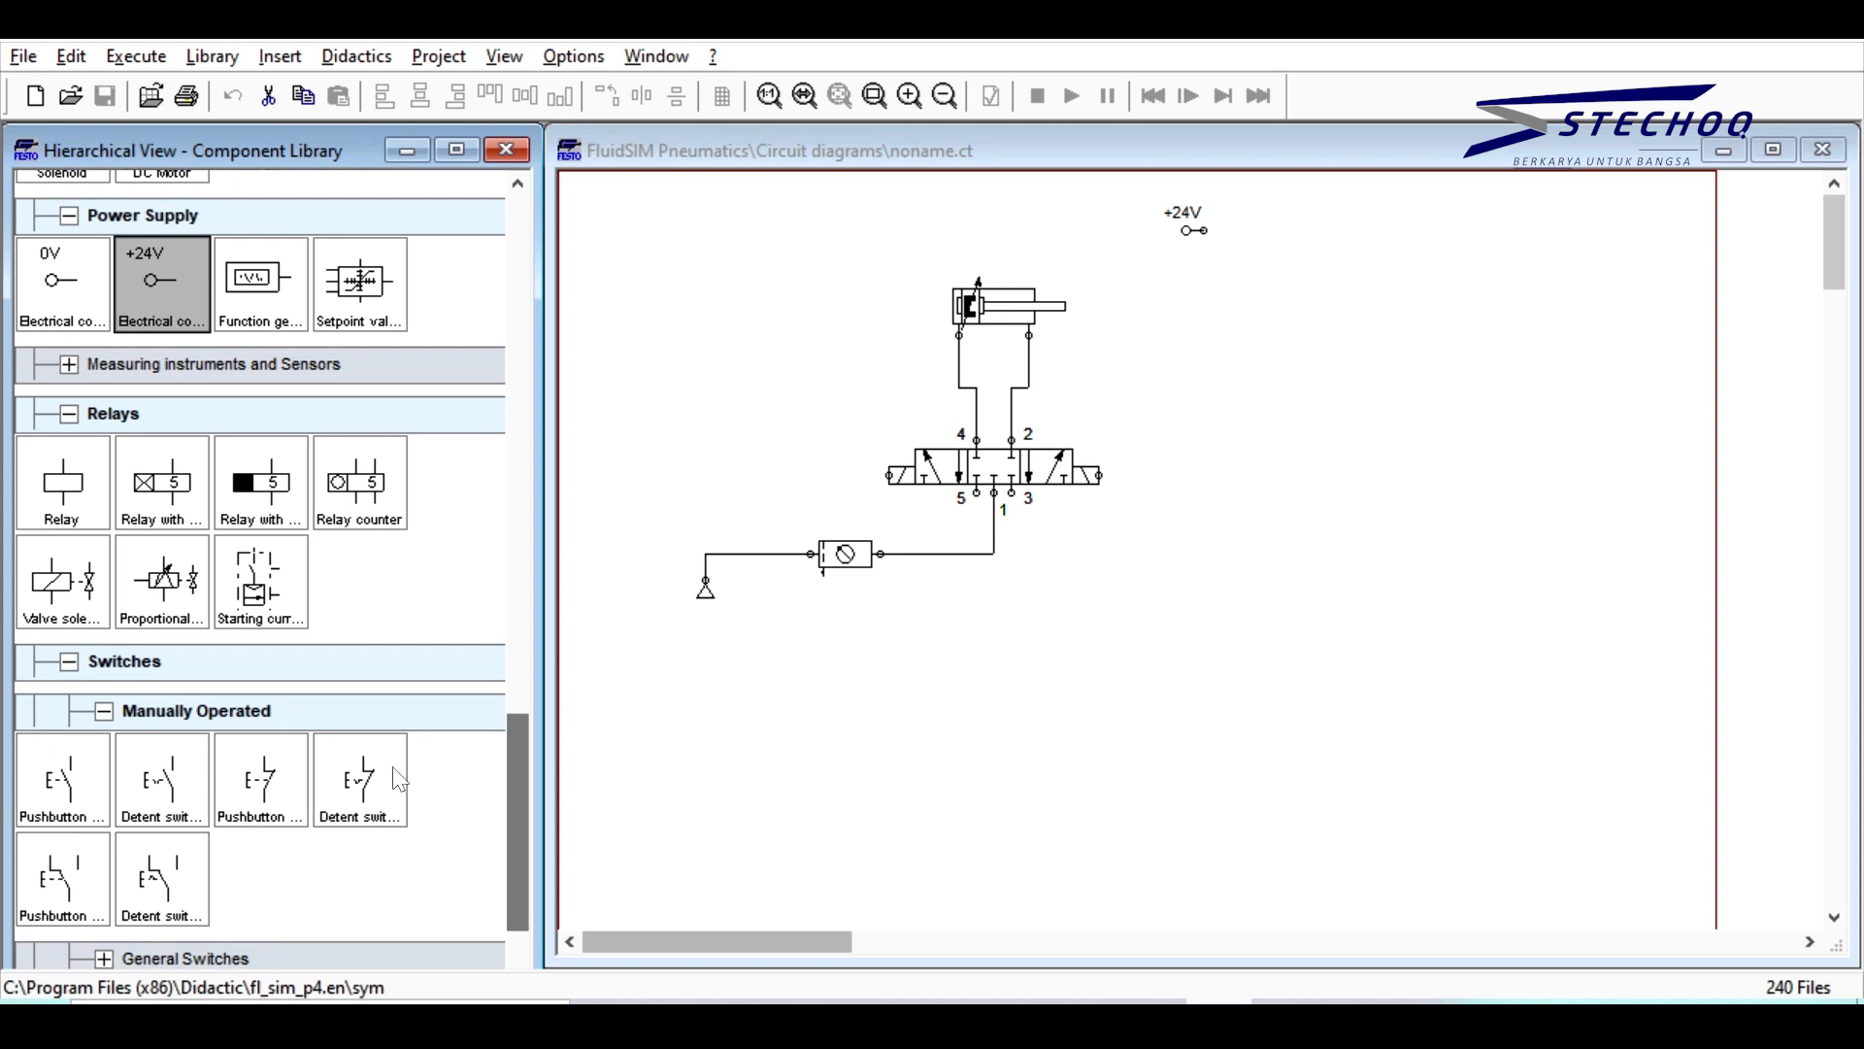
pyautogui.click(262, 819)
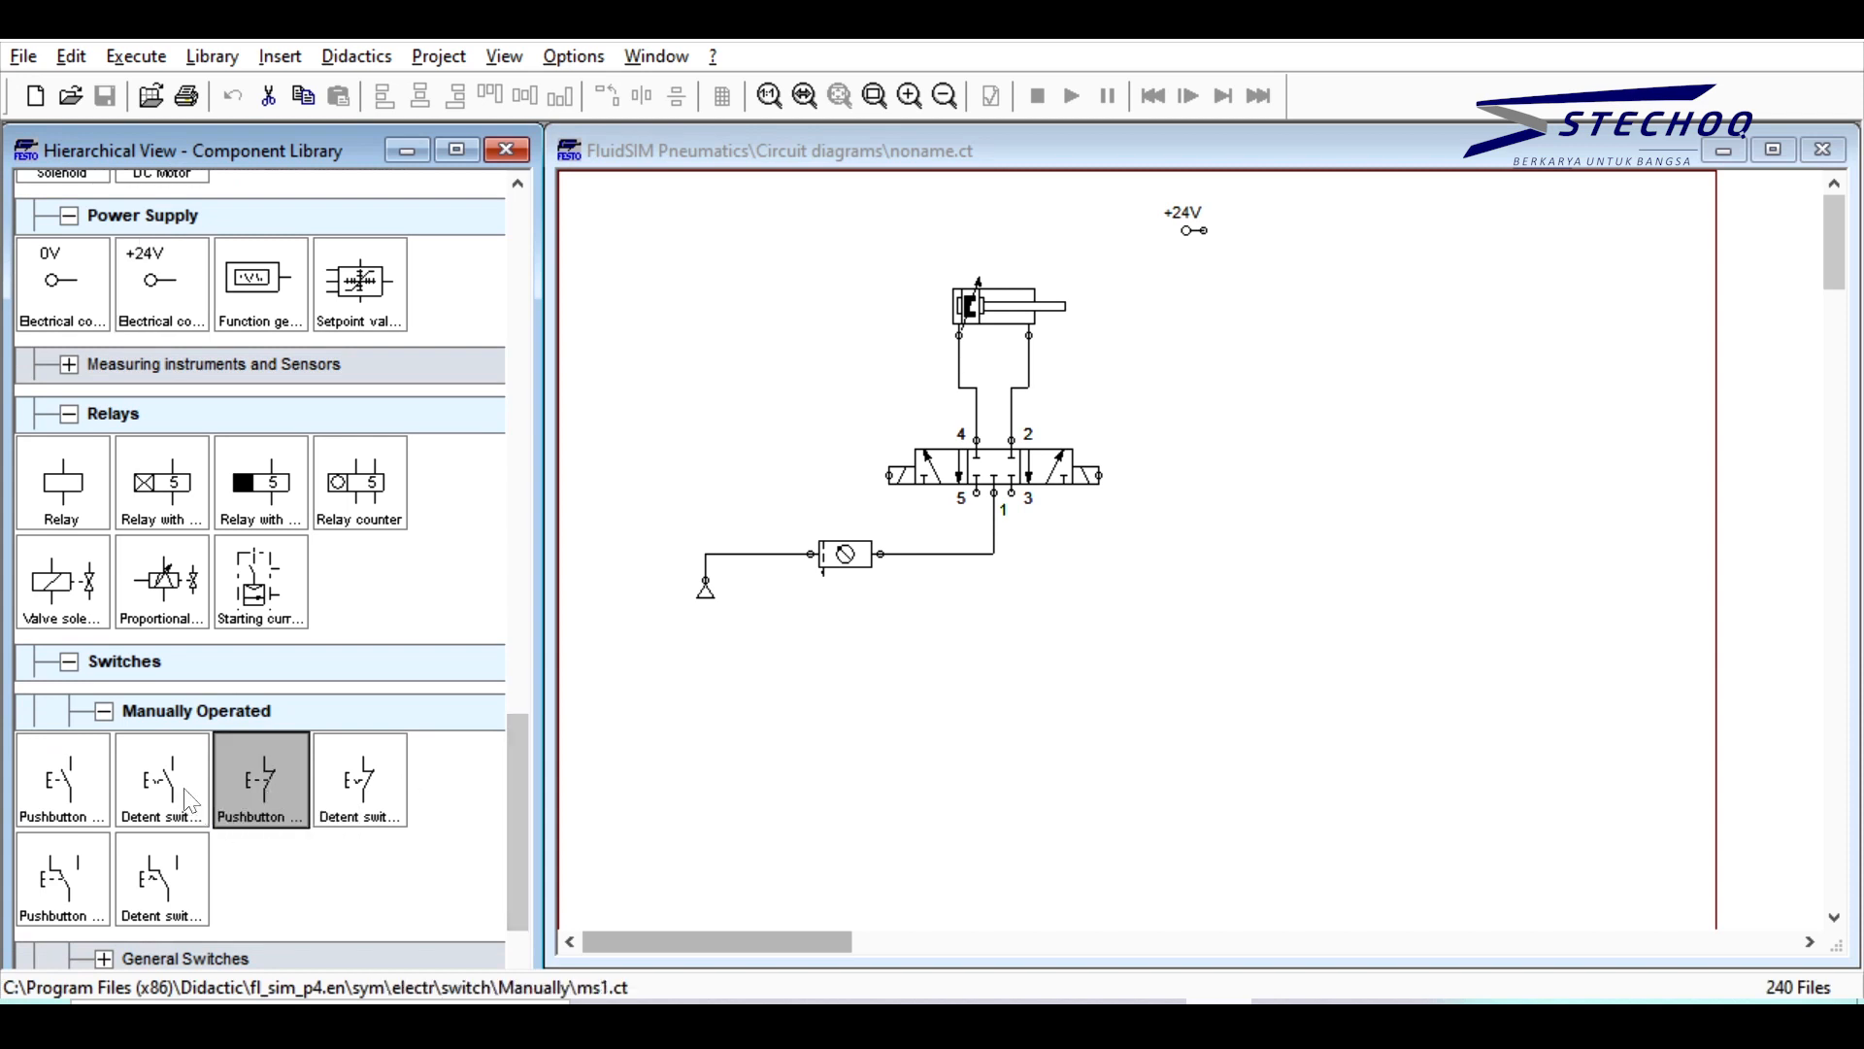
pyautogui.moveTo(59, 791); pyautogui.dragTo(1257, 368)
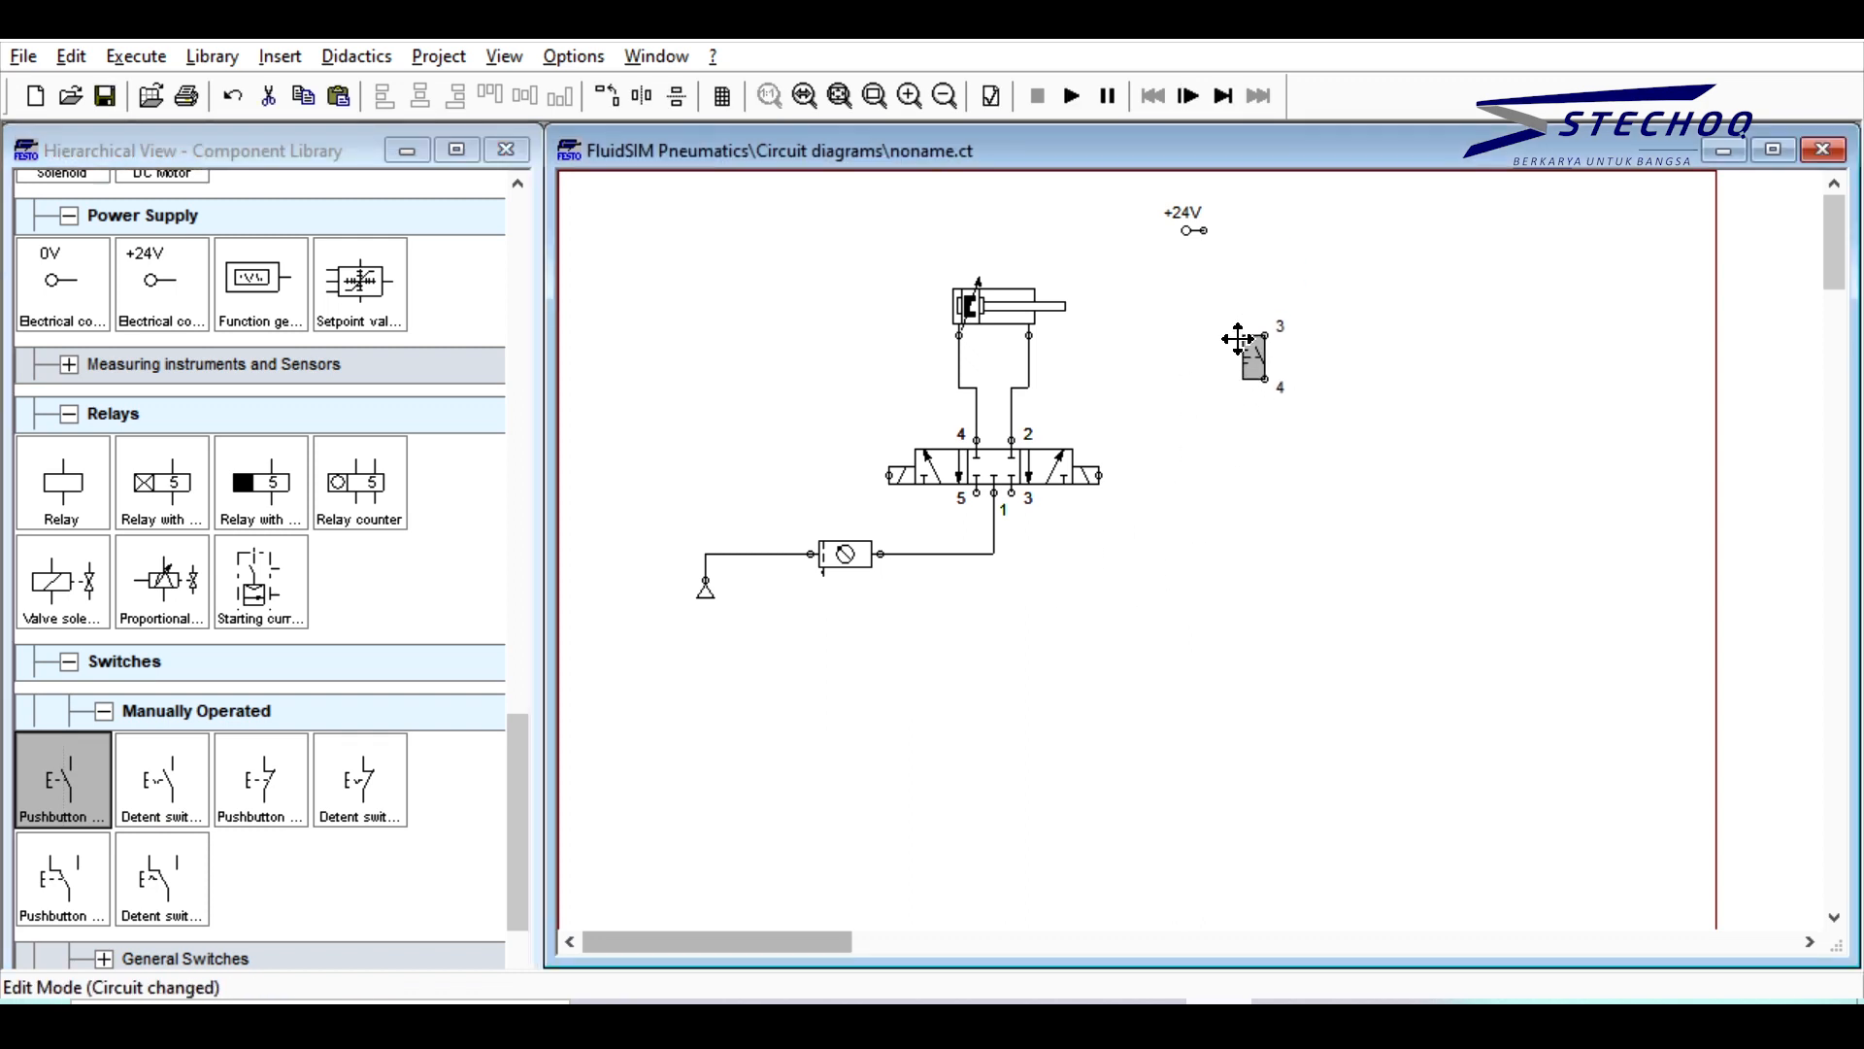
# Step: Place a valve solenoid directly below the pushbutton and a 0V electrical connection below and to the left of the solenoid
pyautogui.click(418, 512)
pyautogui.scroll(-1, 380, 598)
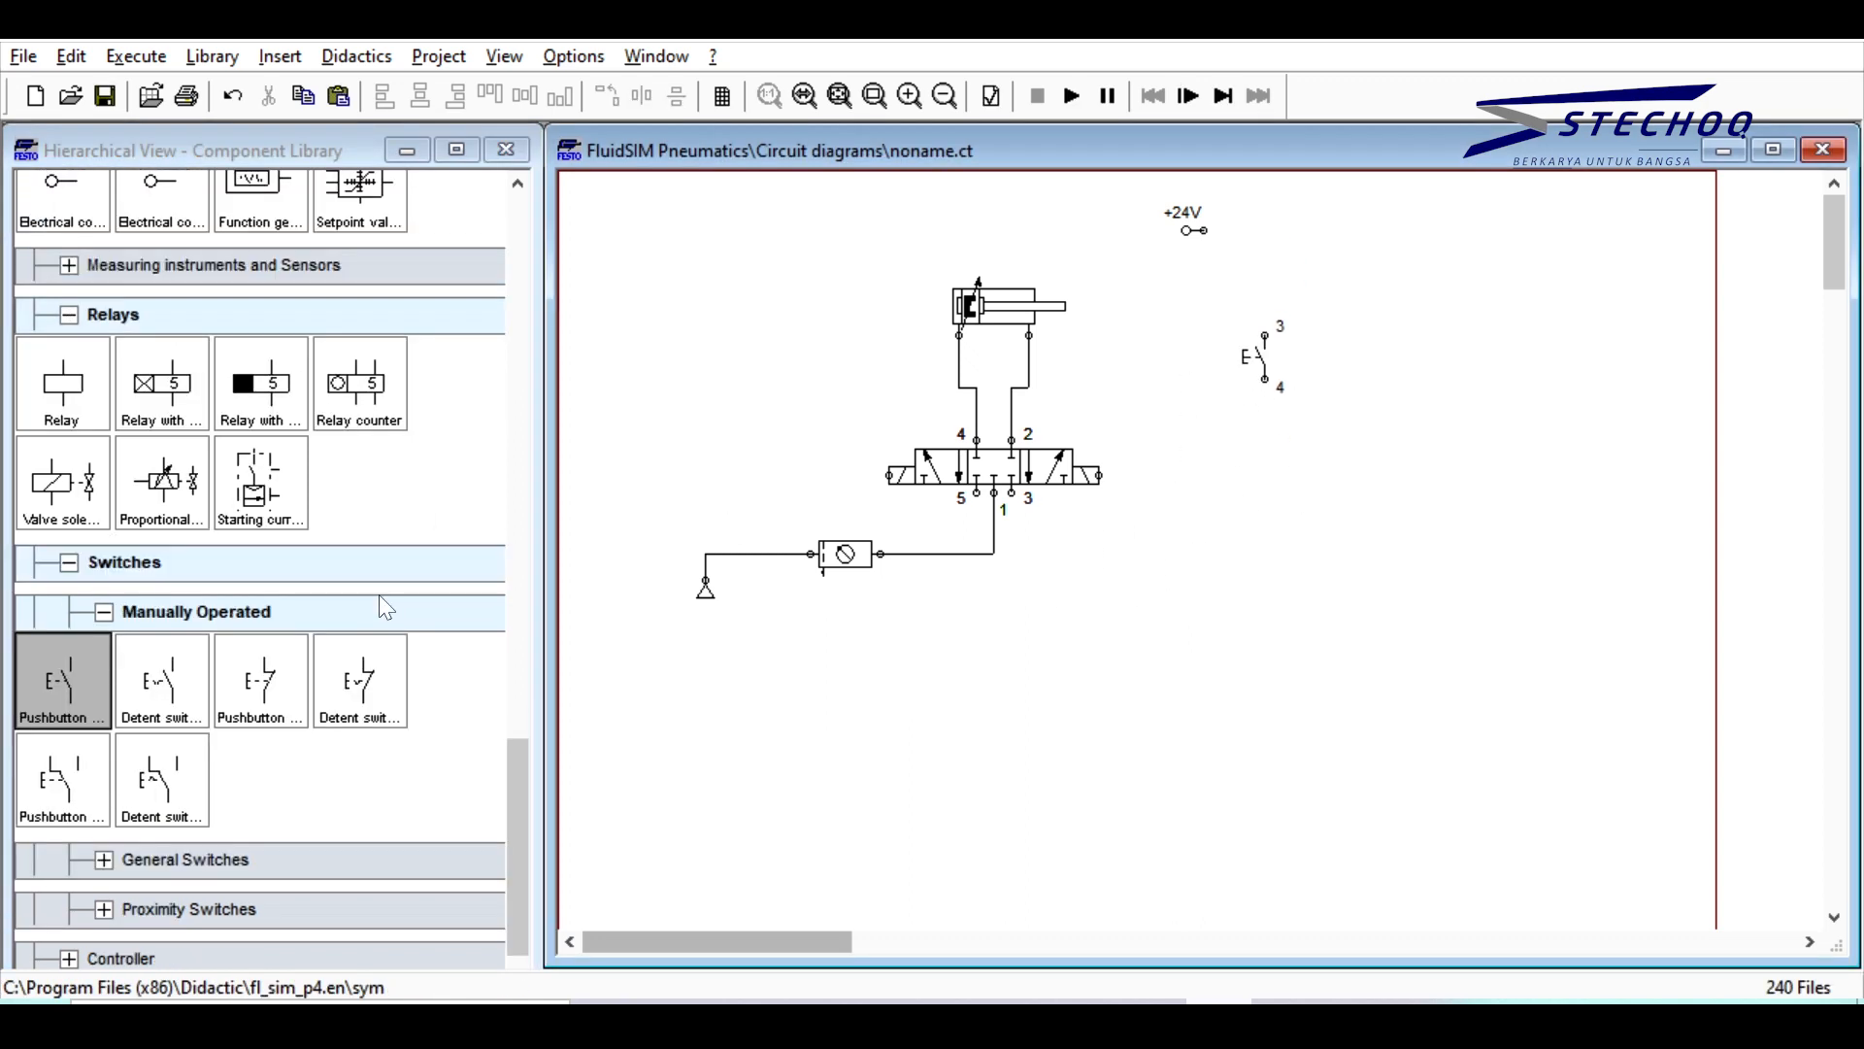
pyautogui.scroll(-2, 386, 607)
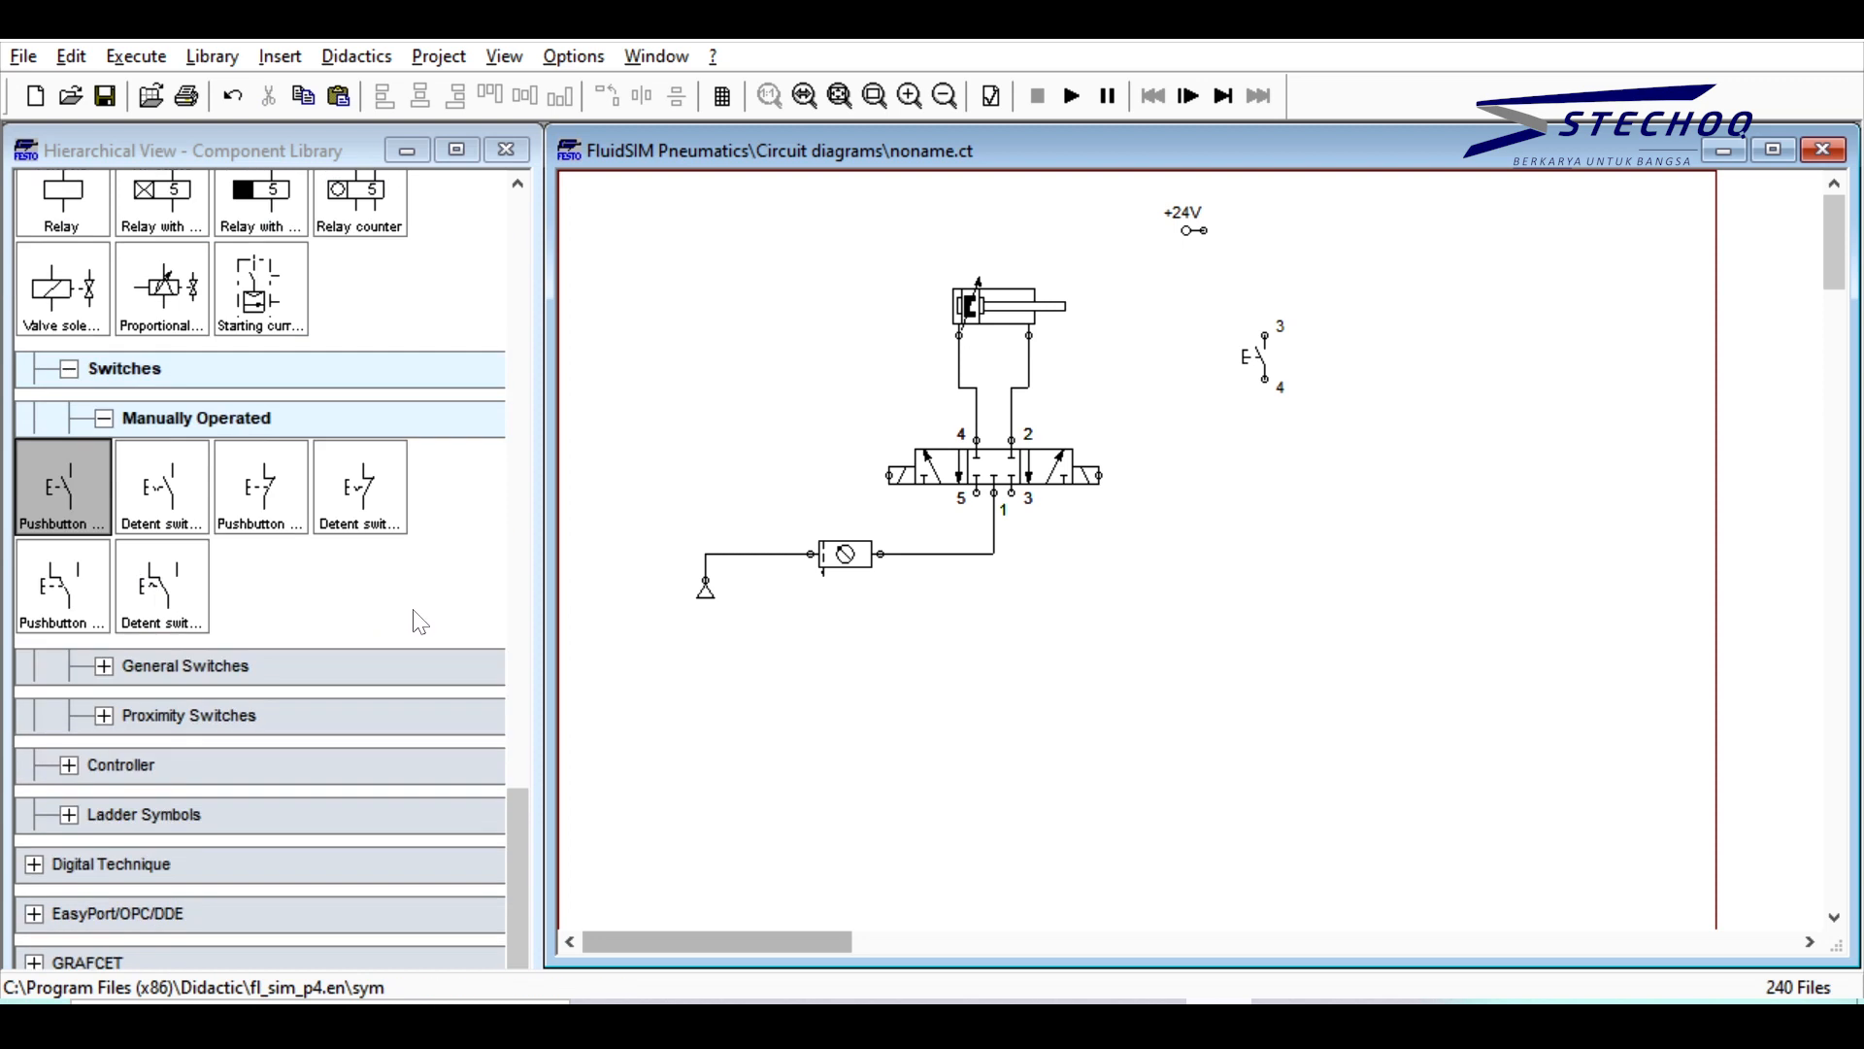
pyautogui.scroll(2, 214, 670)
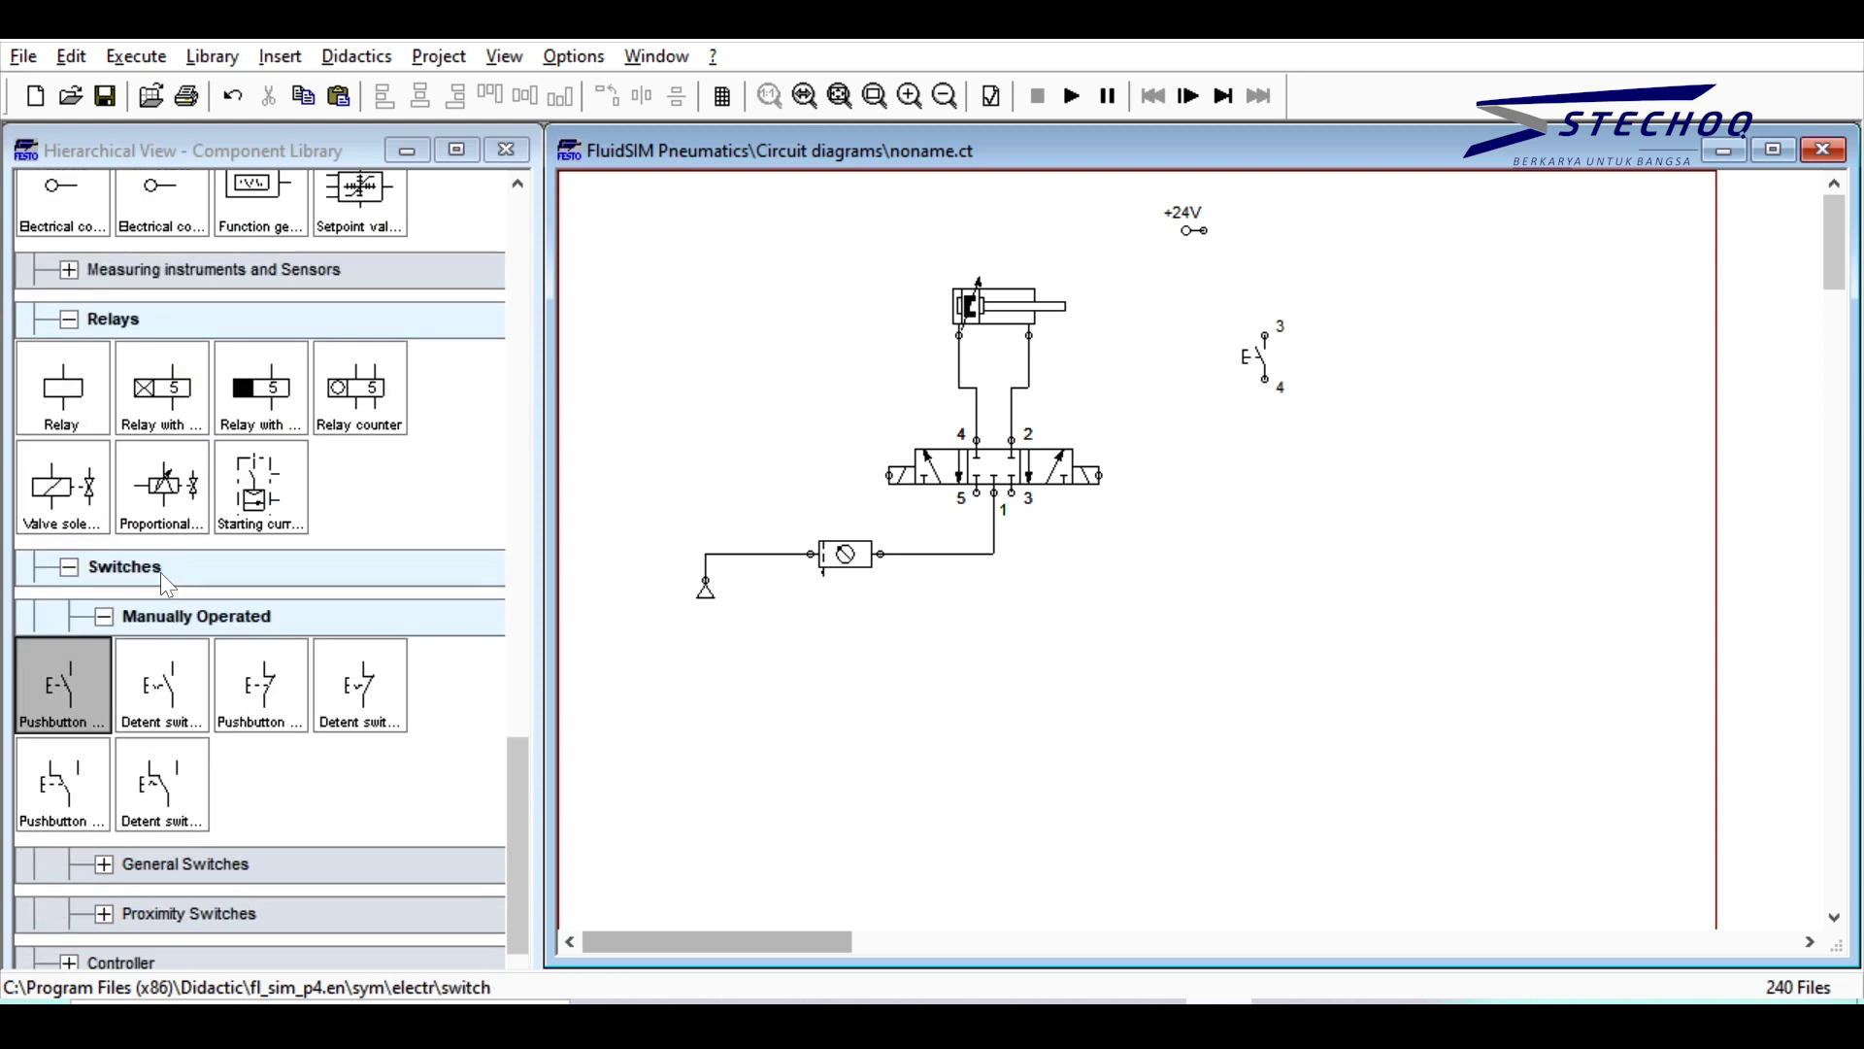
pyautogui.click(85, 367)
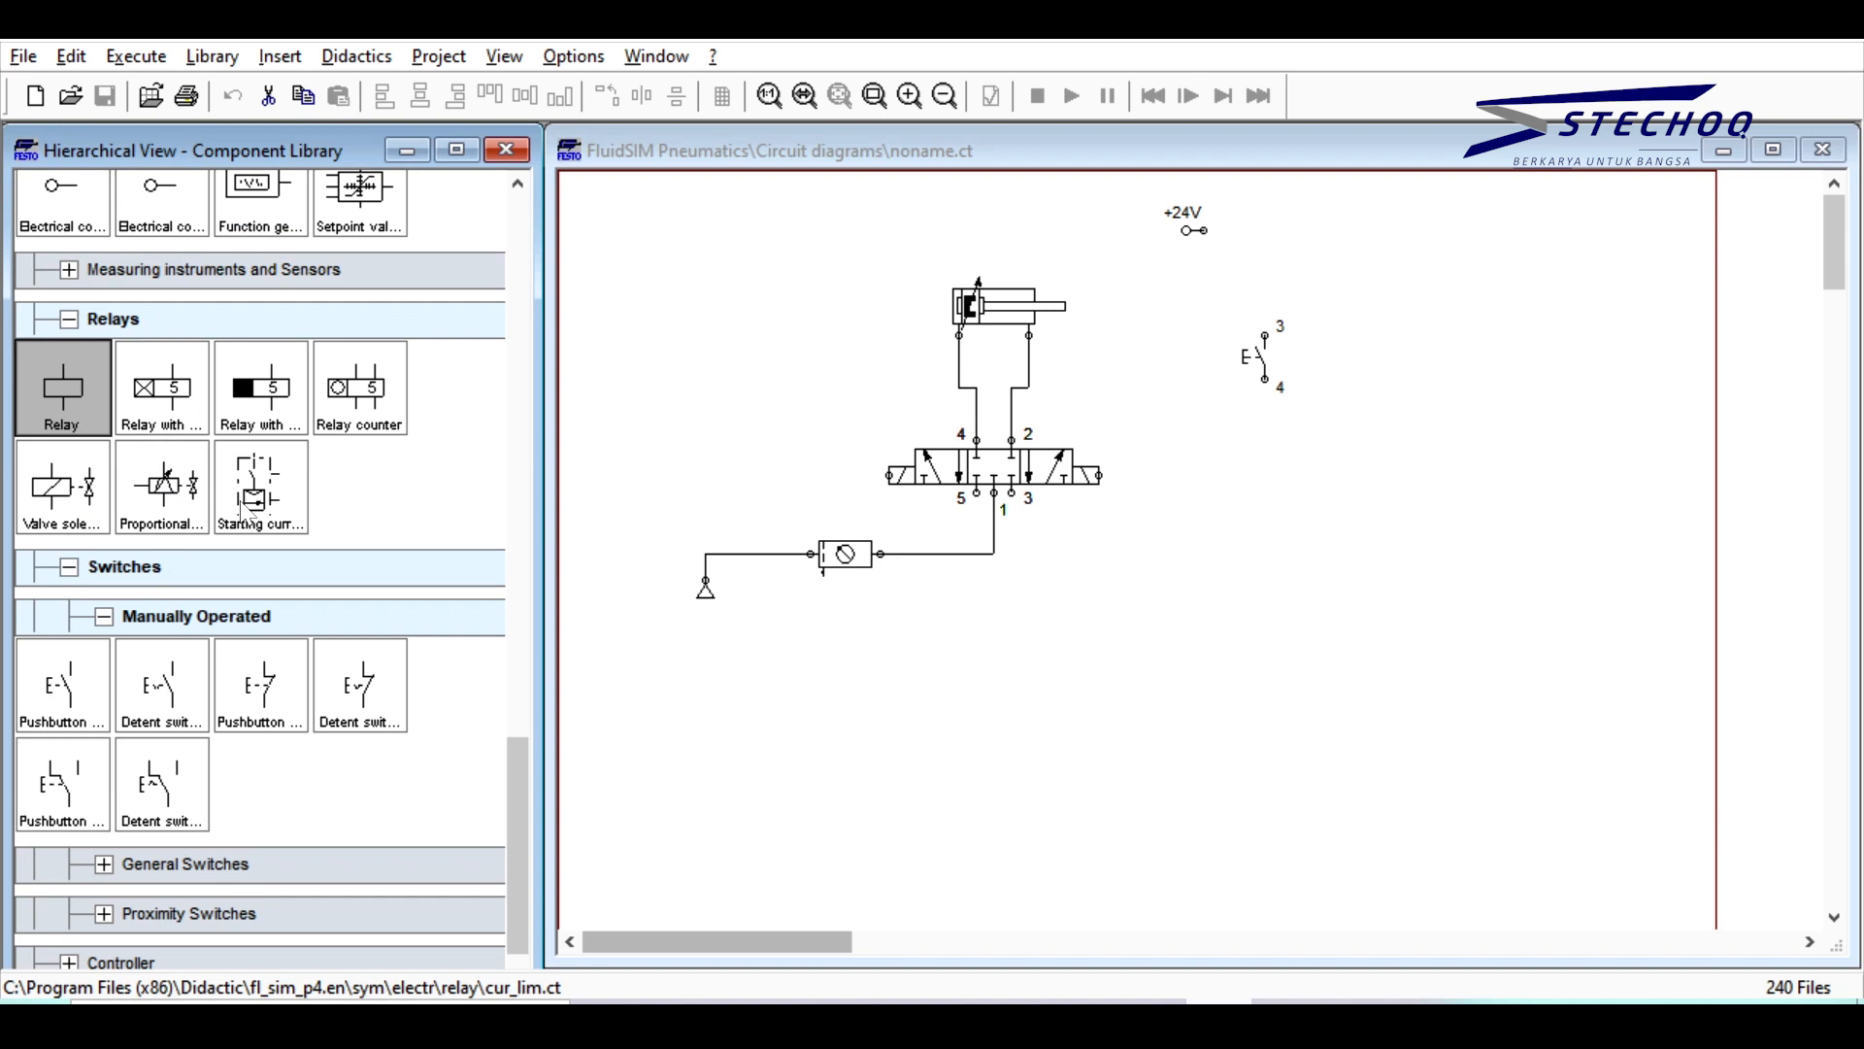
pyautogui.moveTo(92, 500); pyautogui.dragTo(1278, 472)
pyautogui.click(1342, 506)
pyautogui.scroll(2, 361, 459)
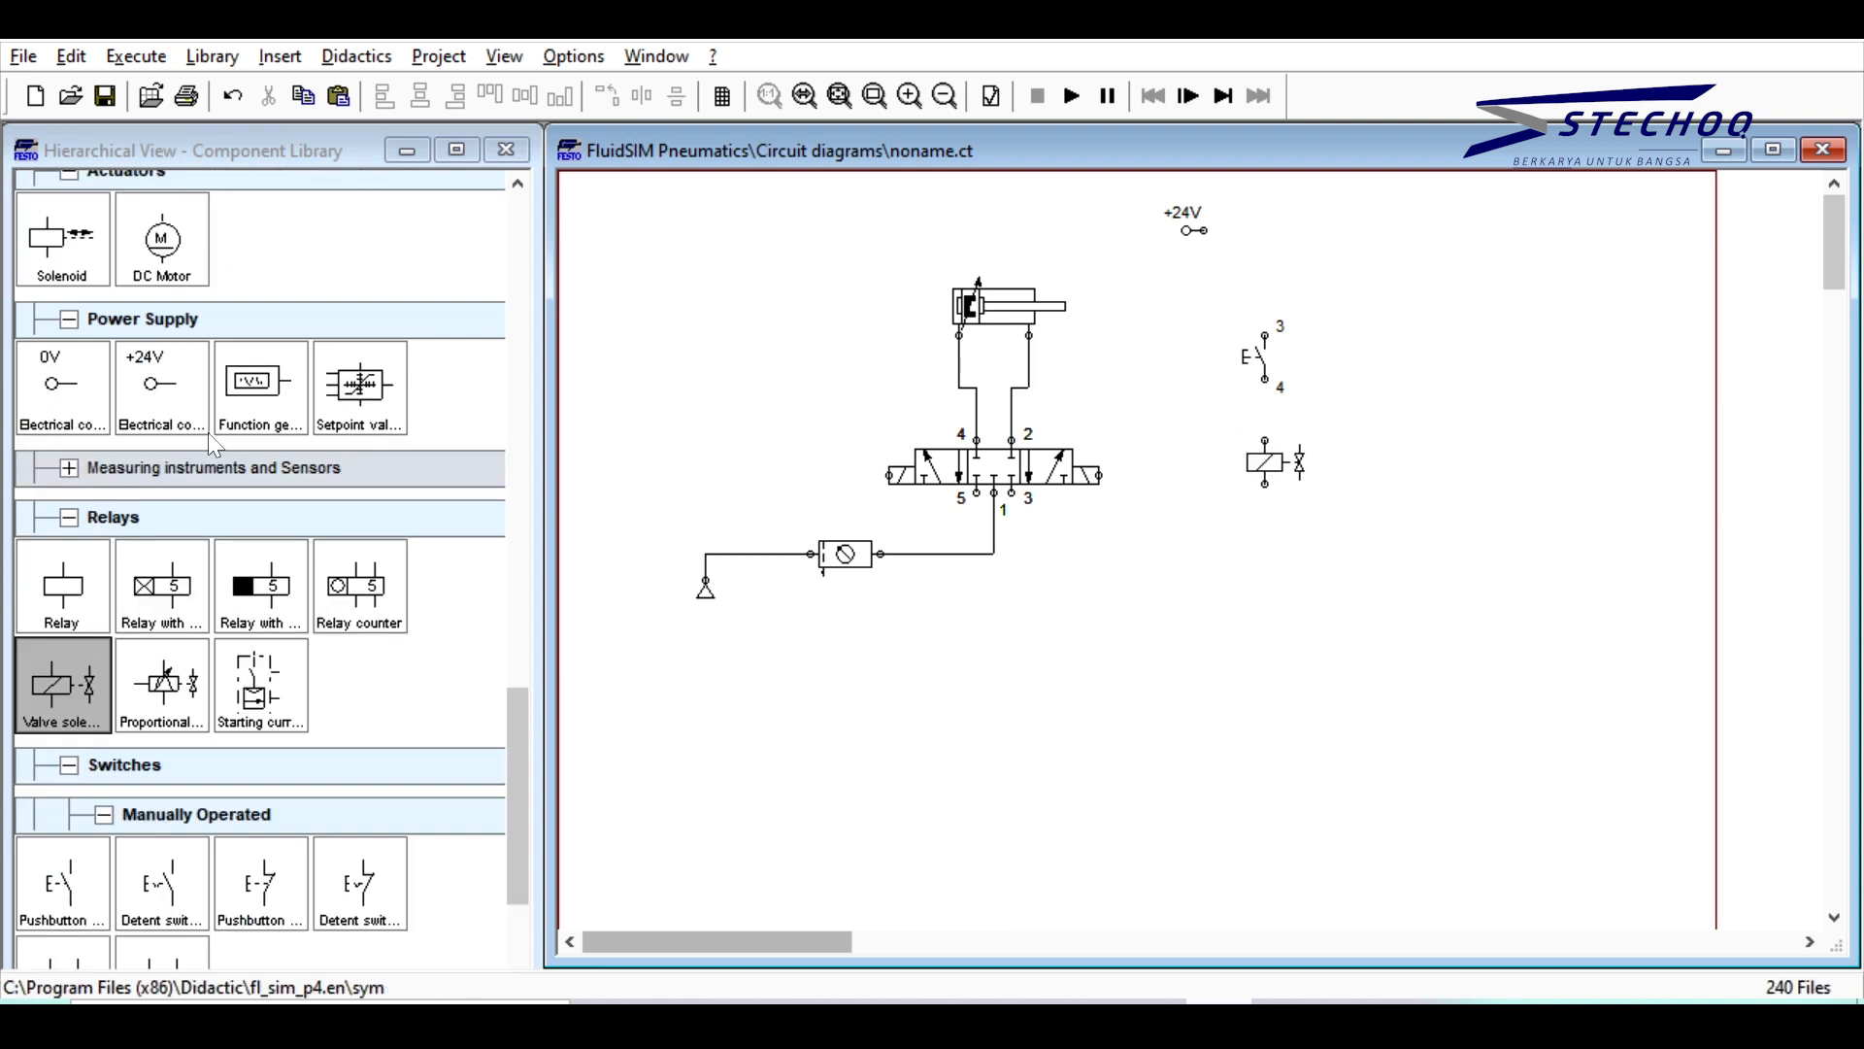
pyautogui.moveTo(60, 388); pyautogui.dragTo(1206, 550)
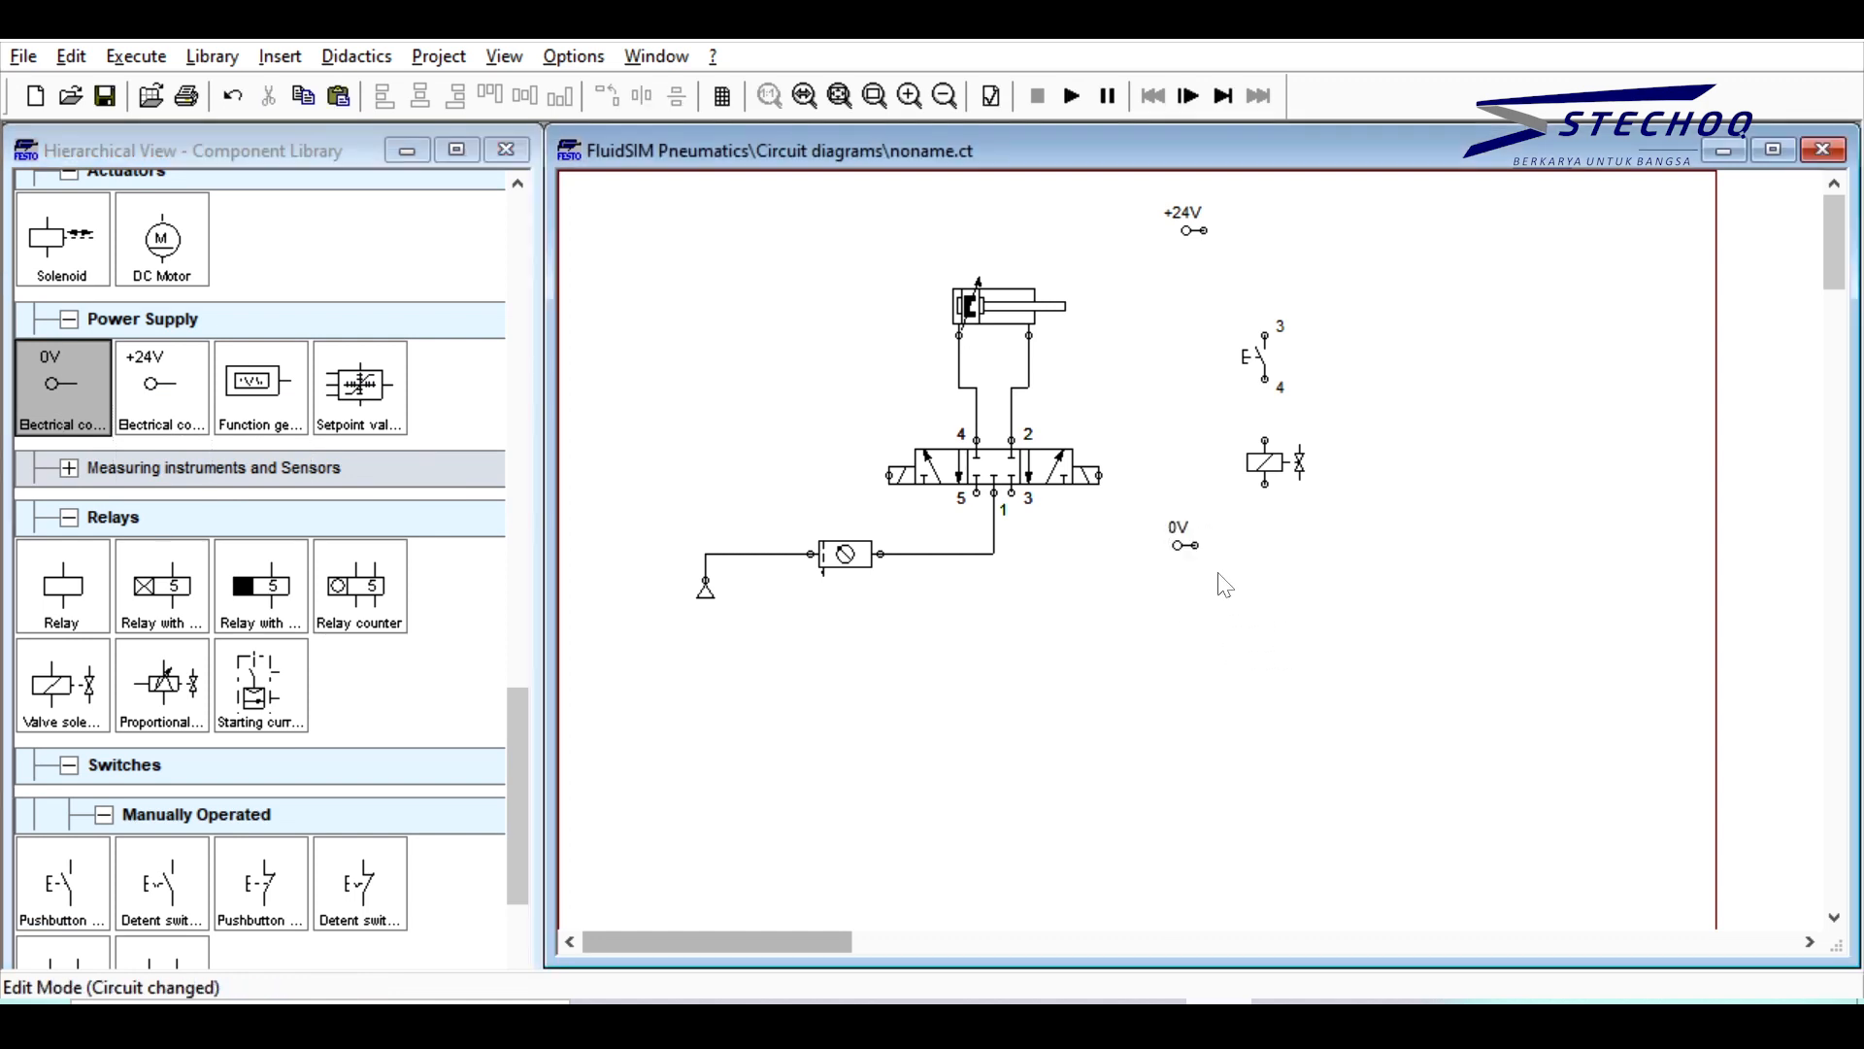
# Step: Wire the +24V connection through the pushbutton and the valve solenoid to the 0V connection
pyautogui.moveTo(1205, 231); pyautogui.dragTo(1265, 333)
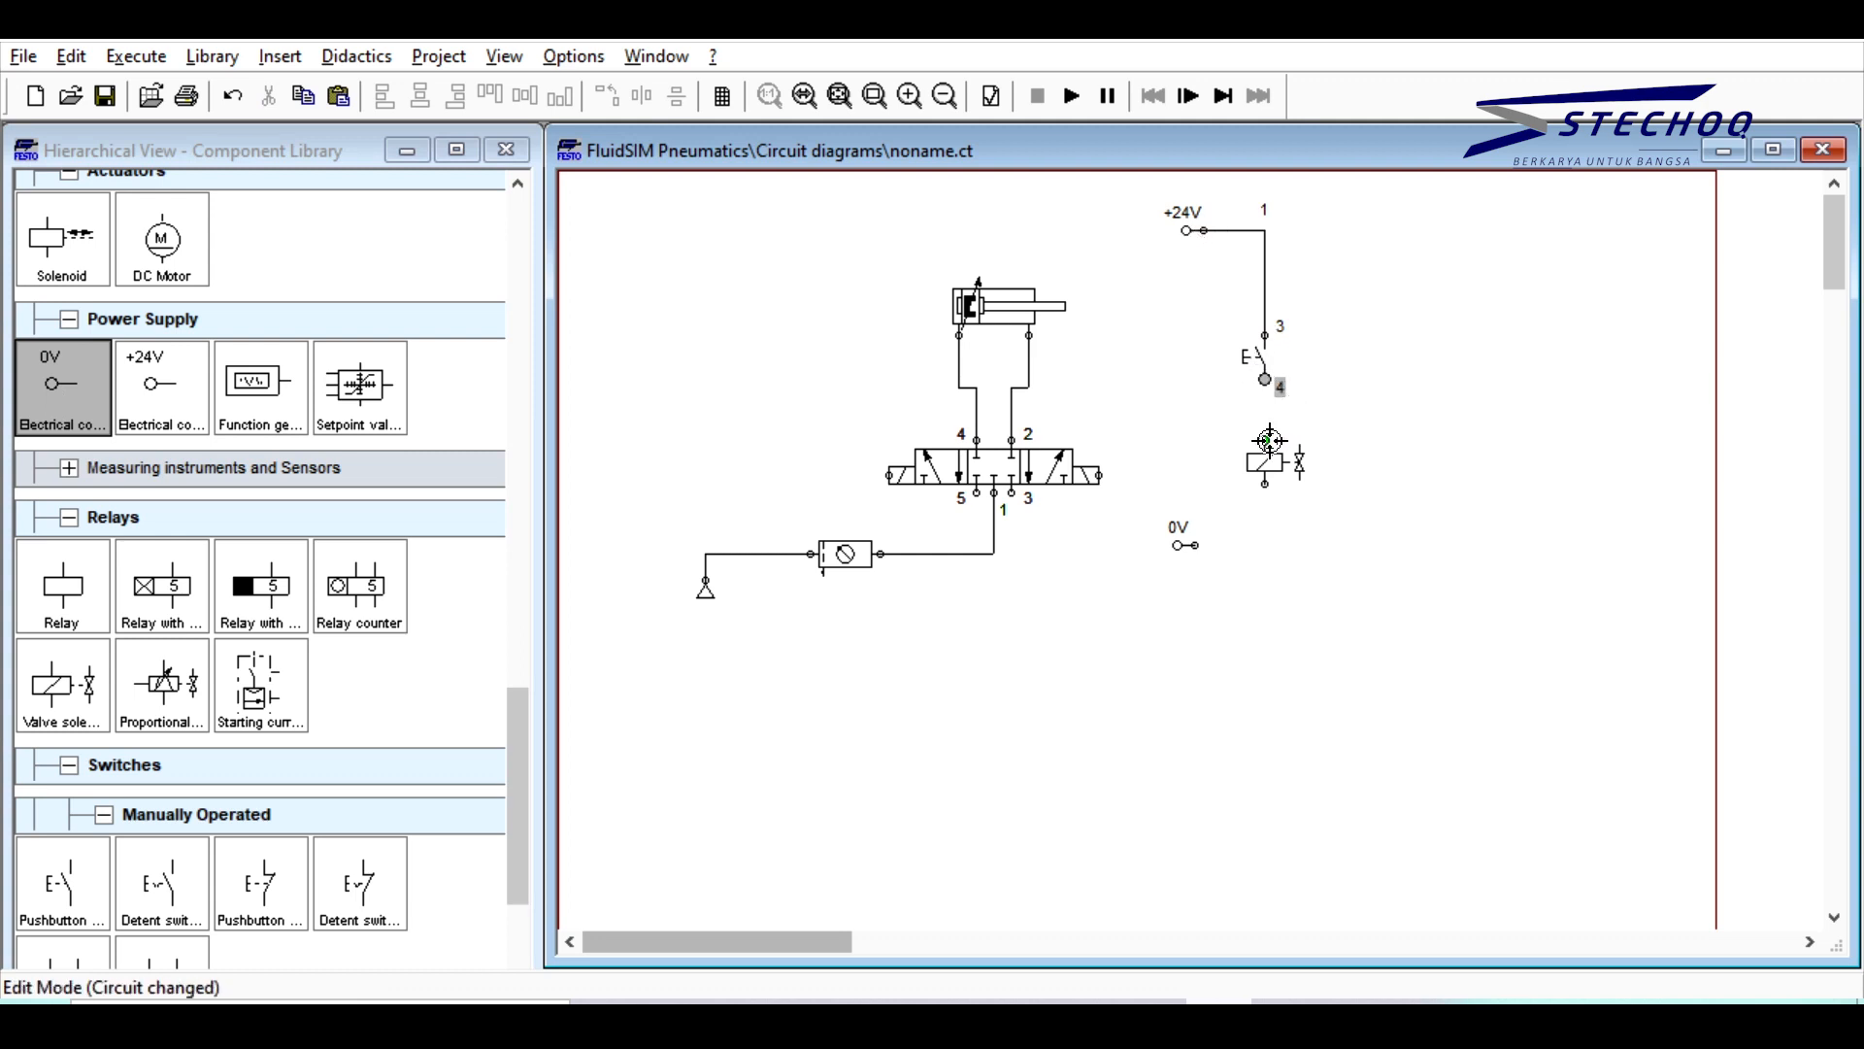
pyautogui.moveTo(1267, 441); pyautogui.dragTo(1267, 442)
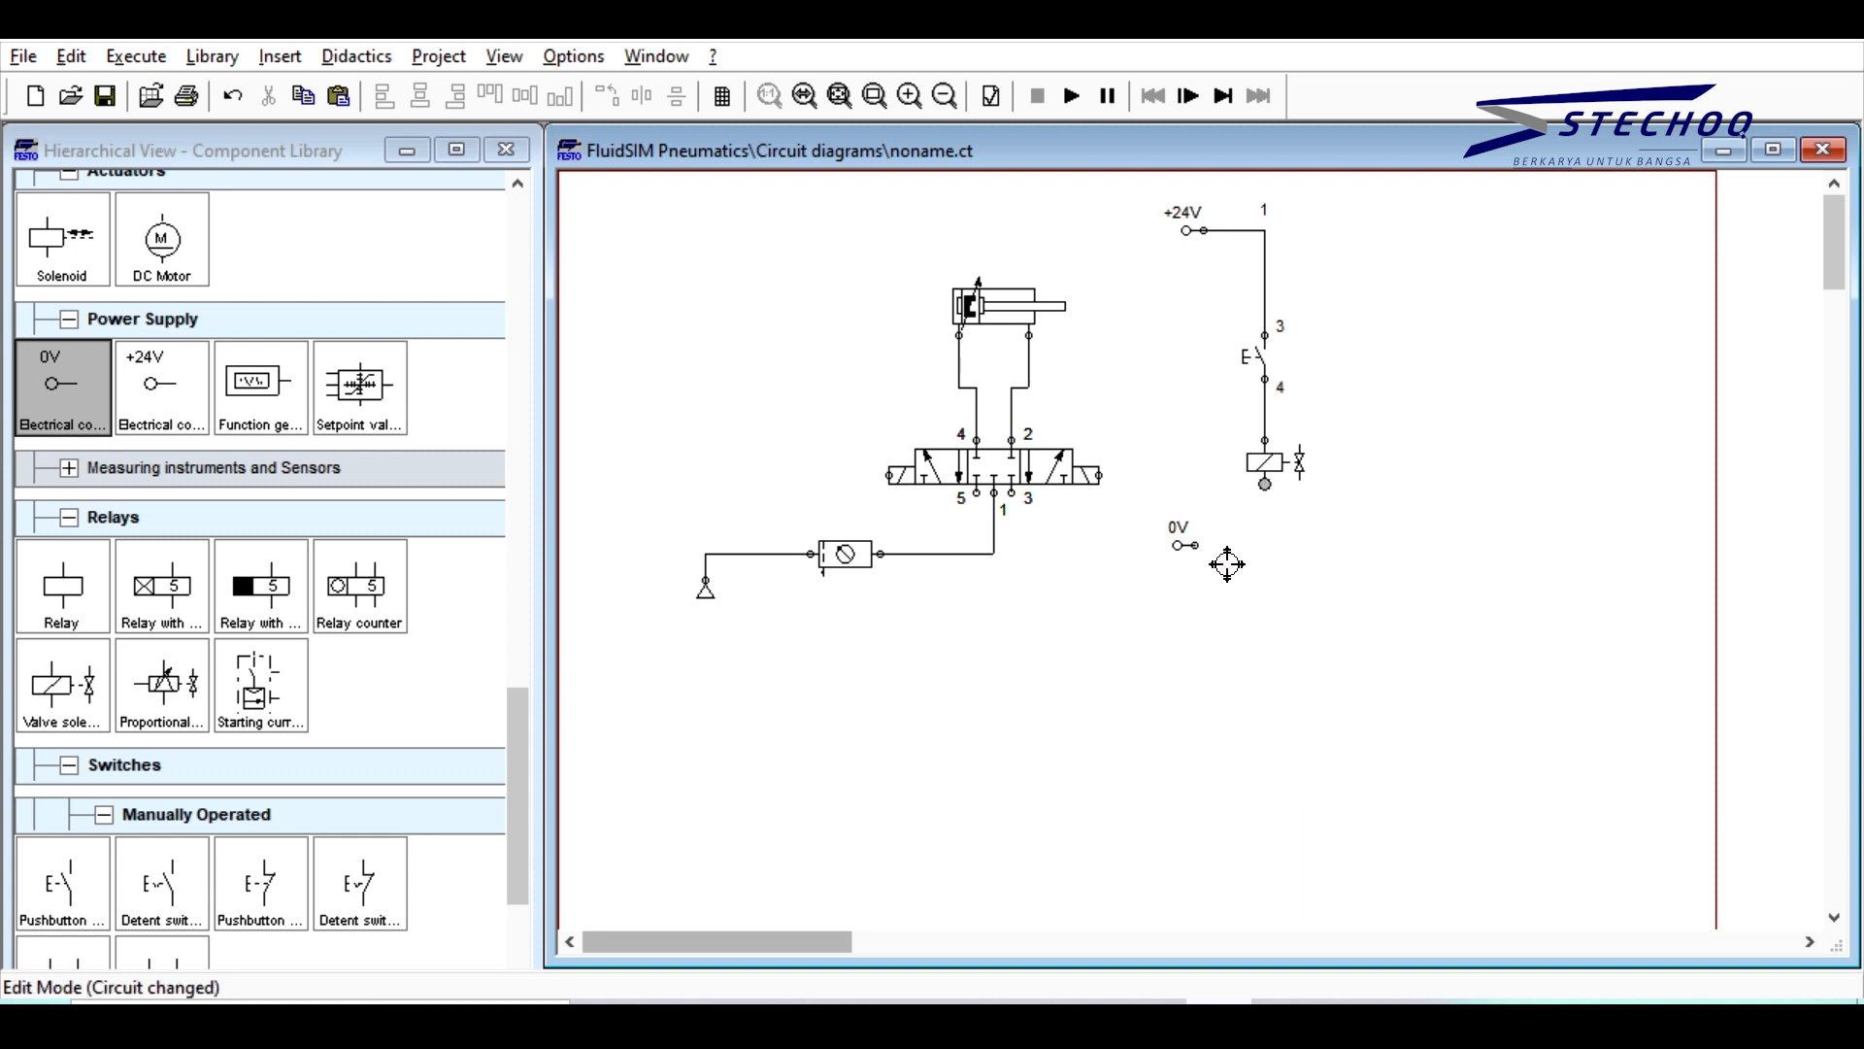
pyautogui.moveTo(1198, 546); pyautogui.dragTo(1264, 483)
pyautogui.click(1284, 593)
# Step: Duplicate the pushbutton and the valve solenoid, and place the solenoid copy to the right of the original solenoid
pyautogui.click(1269, 373)
pyautogui.hotkey('ctrl', 'c')
pyautogui.hotkey('ctrl', 'v')
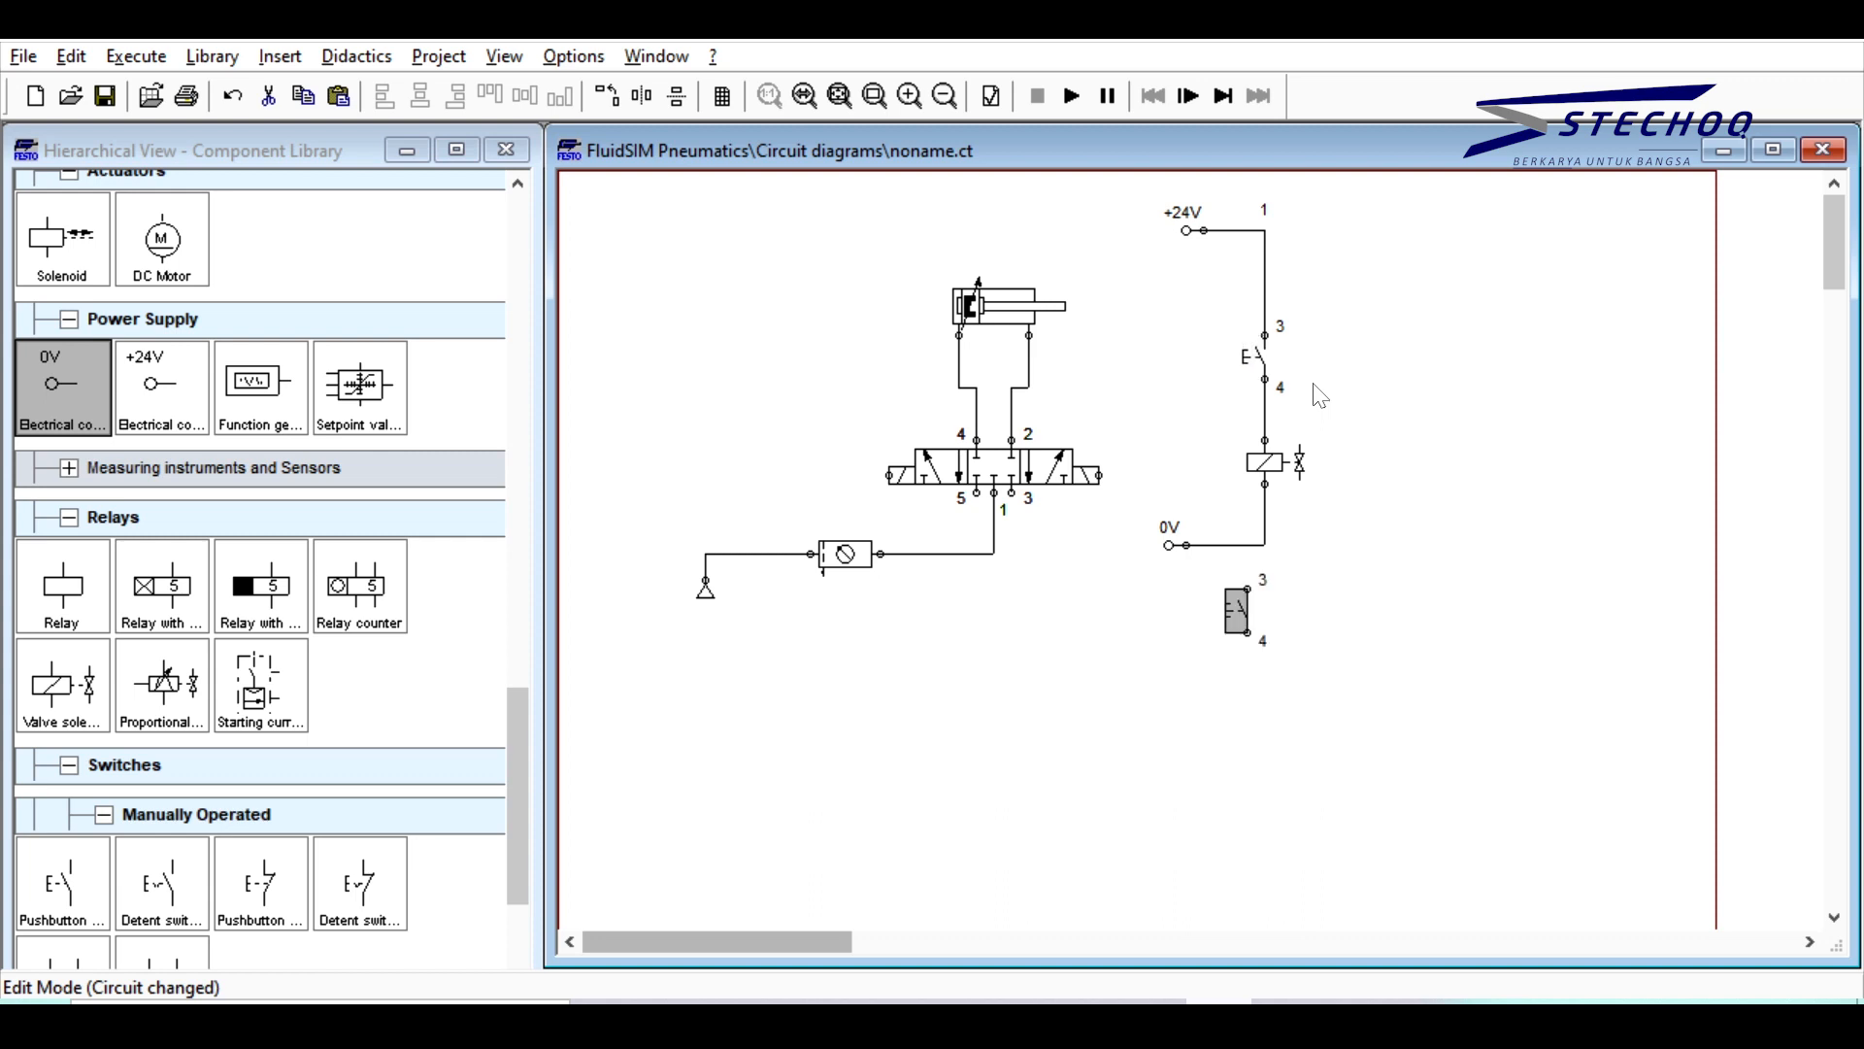
pyautogui.click(1292, 471)
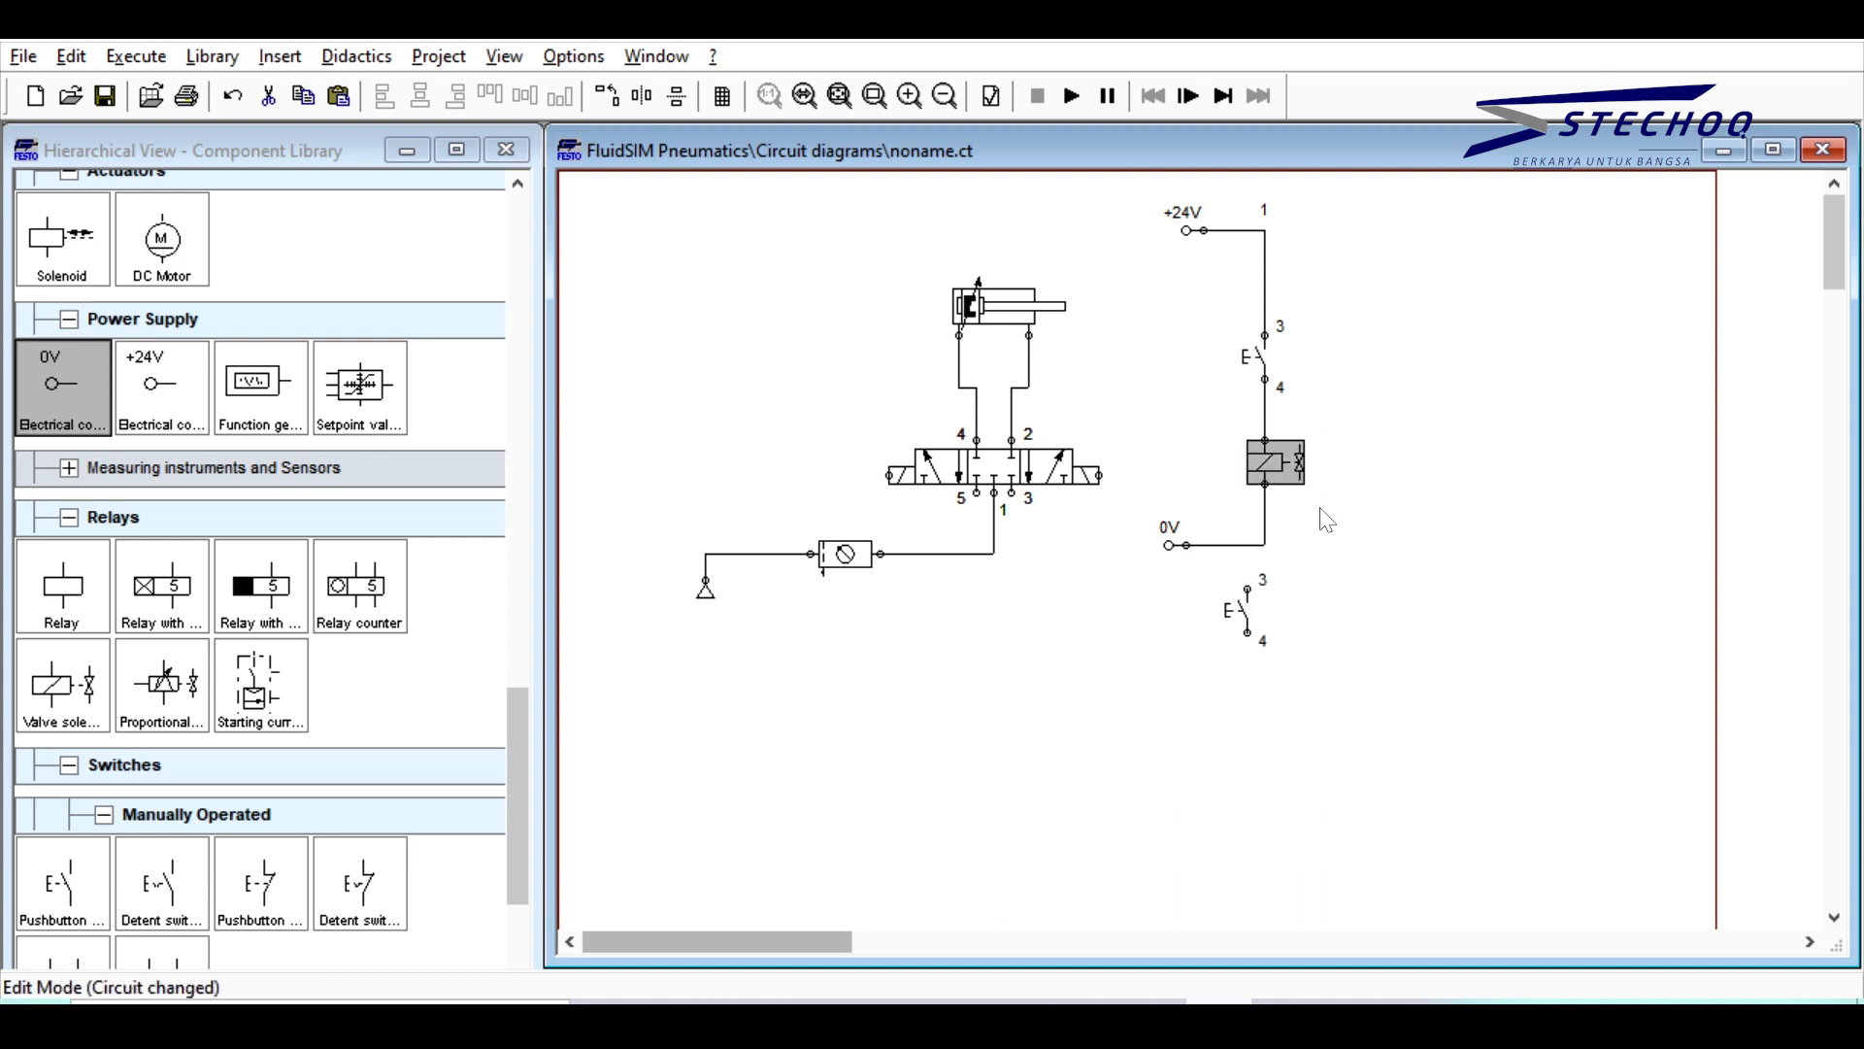
pyautogui.hotkey('ctrl', 'c')
pyautogui.hotkey('ctrl', 'v')
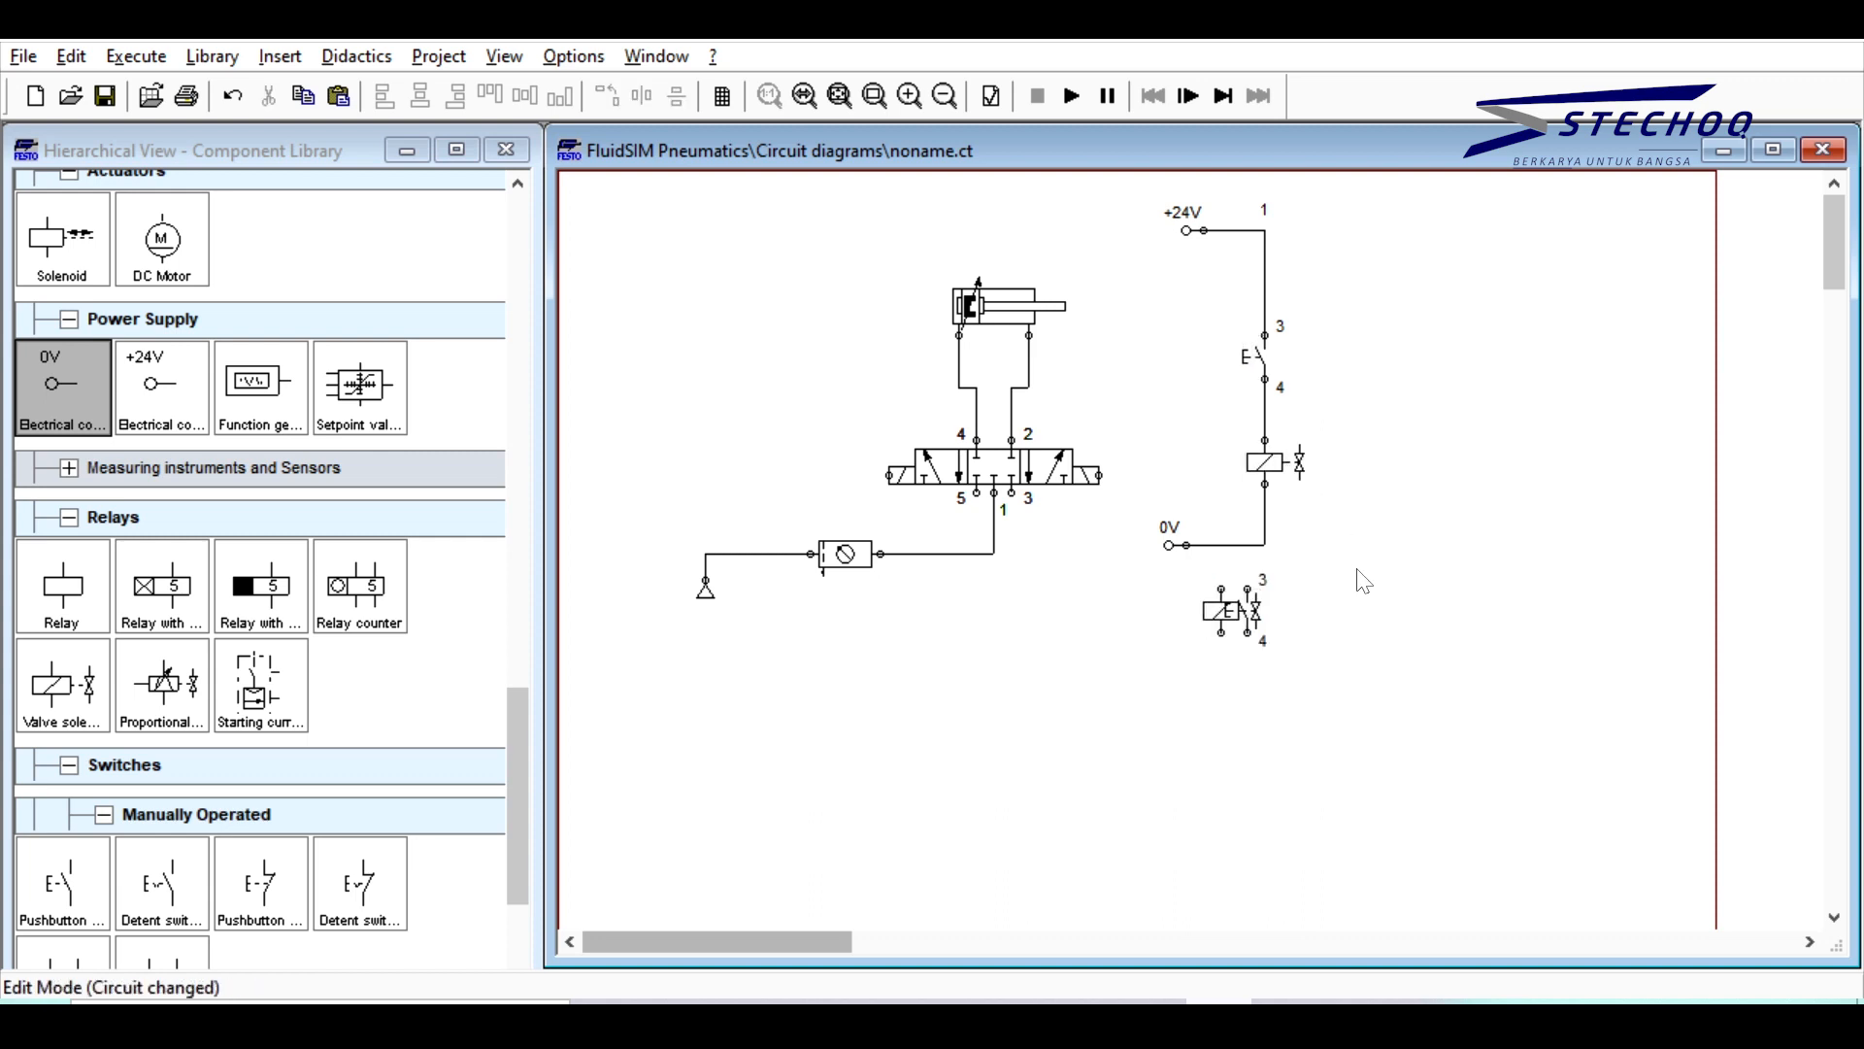
pyautogui.moveTo(1209, 596); pyautogui.dragTo(1392, 450)
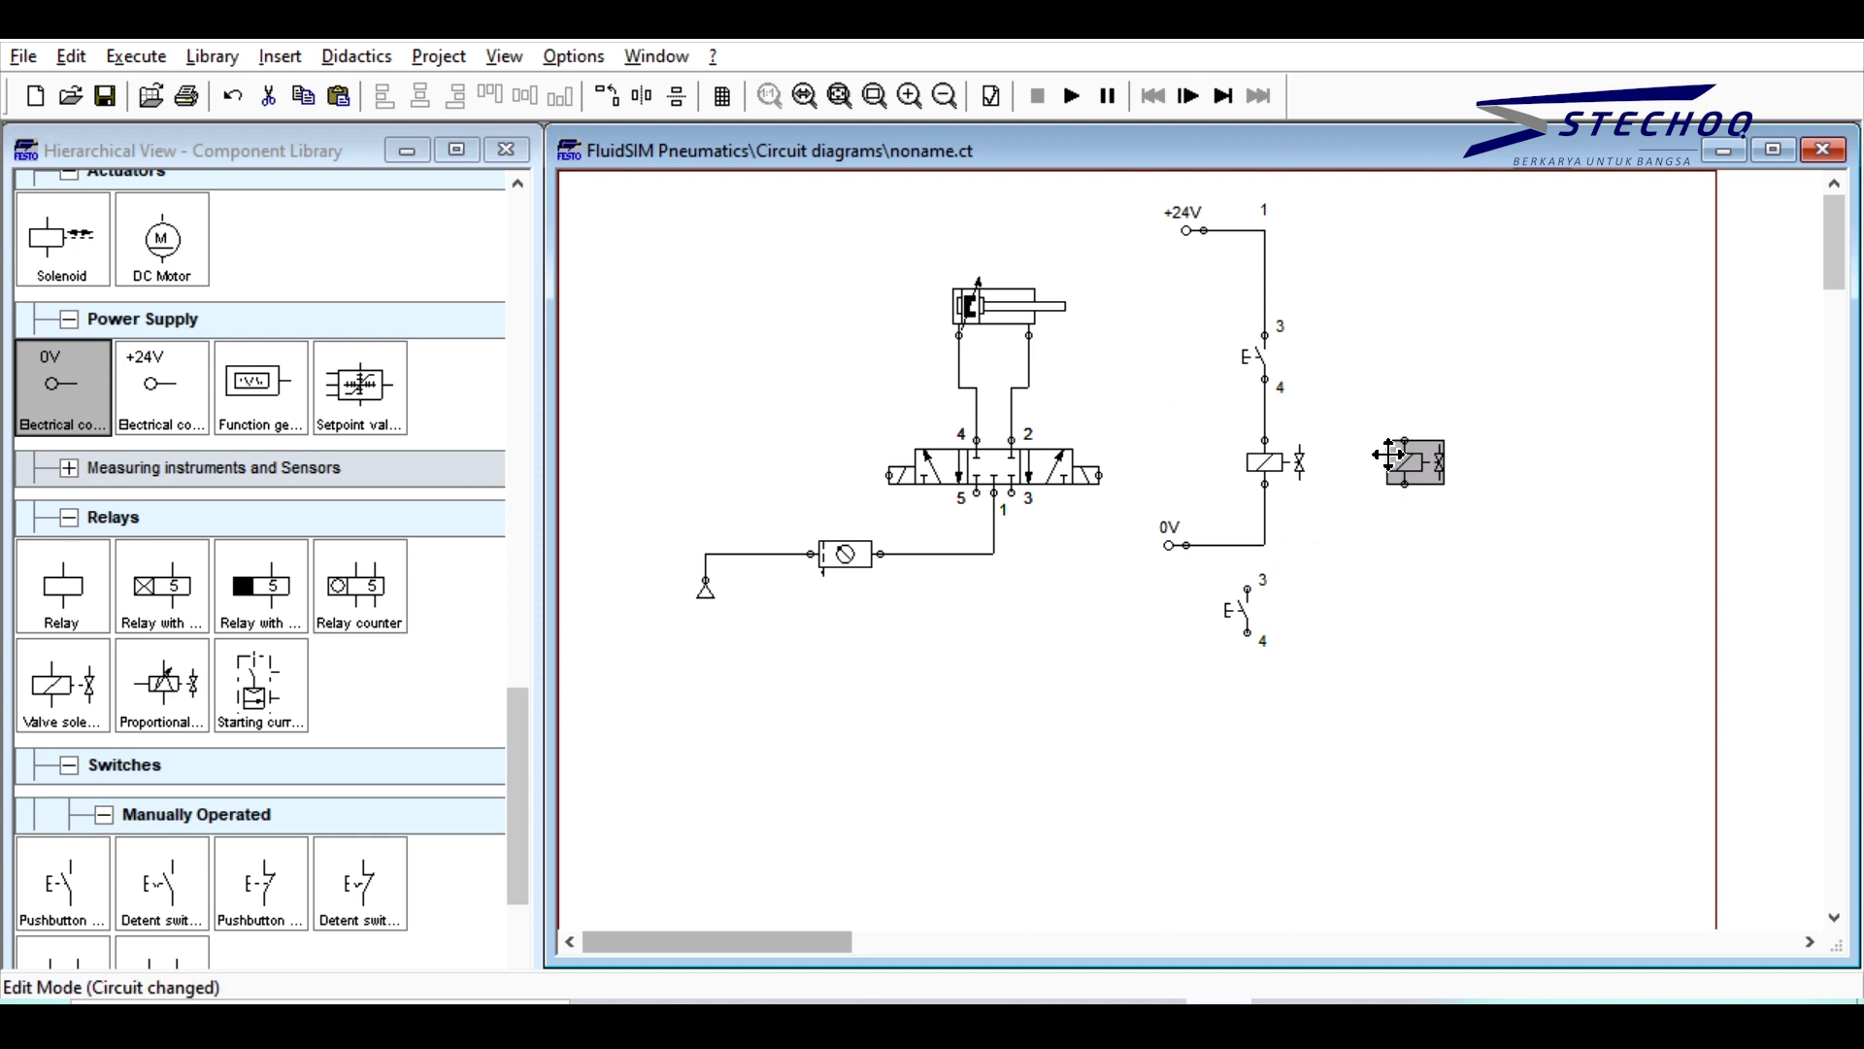
# Step: Place the pushbutton copy above the copied solenoid and wire both as a second branch between the +24V and 0V lines
pyautogui.click(1239, 604)
pyautogui.moveTo(1239, 604); pyautogui.dragTo(1265, 231)
pyautogui.click(1450, 379)
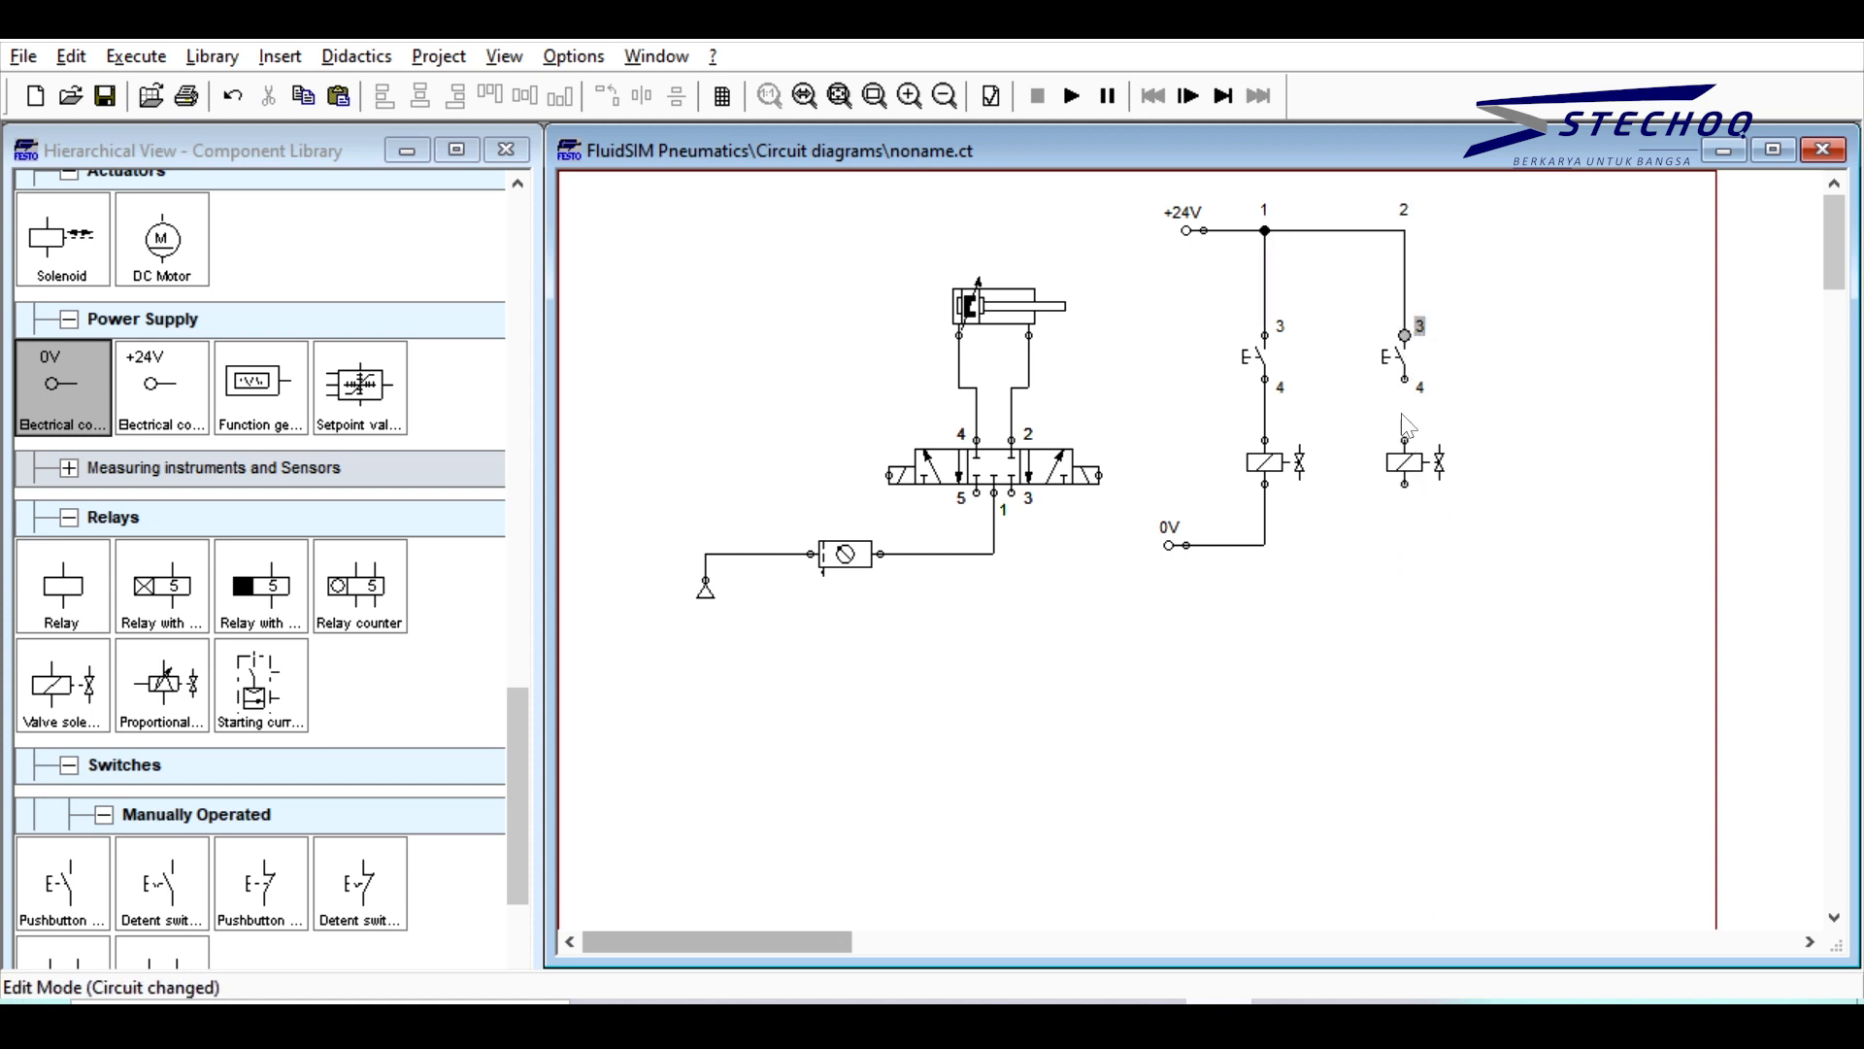
pyautogui.moveTo(1405, 379); pyautogui.dragTo(1265, 546)
# Step: Label the pushbutton in branch 1 as S1 and the one in branch 2 as S2
pyautogui.doubleClick(1251, 358)
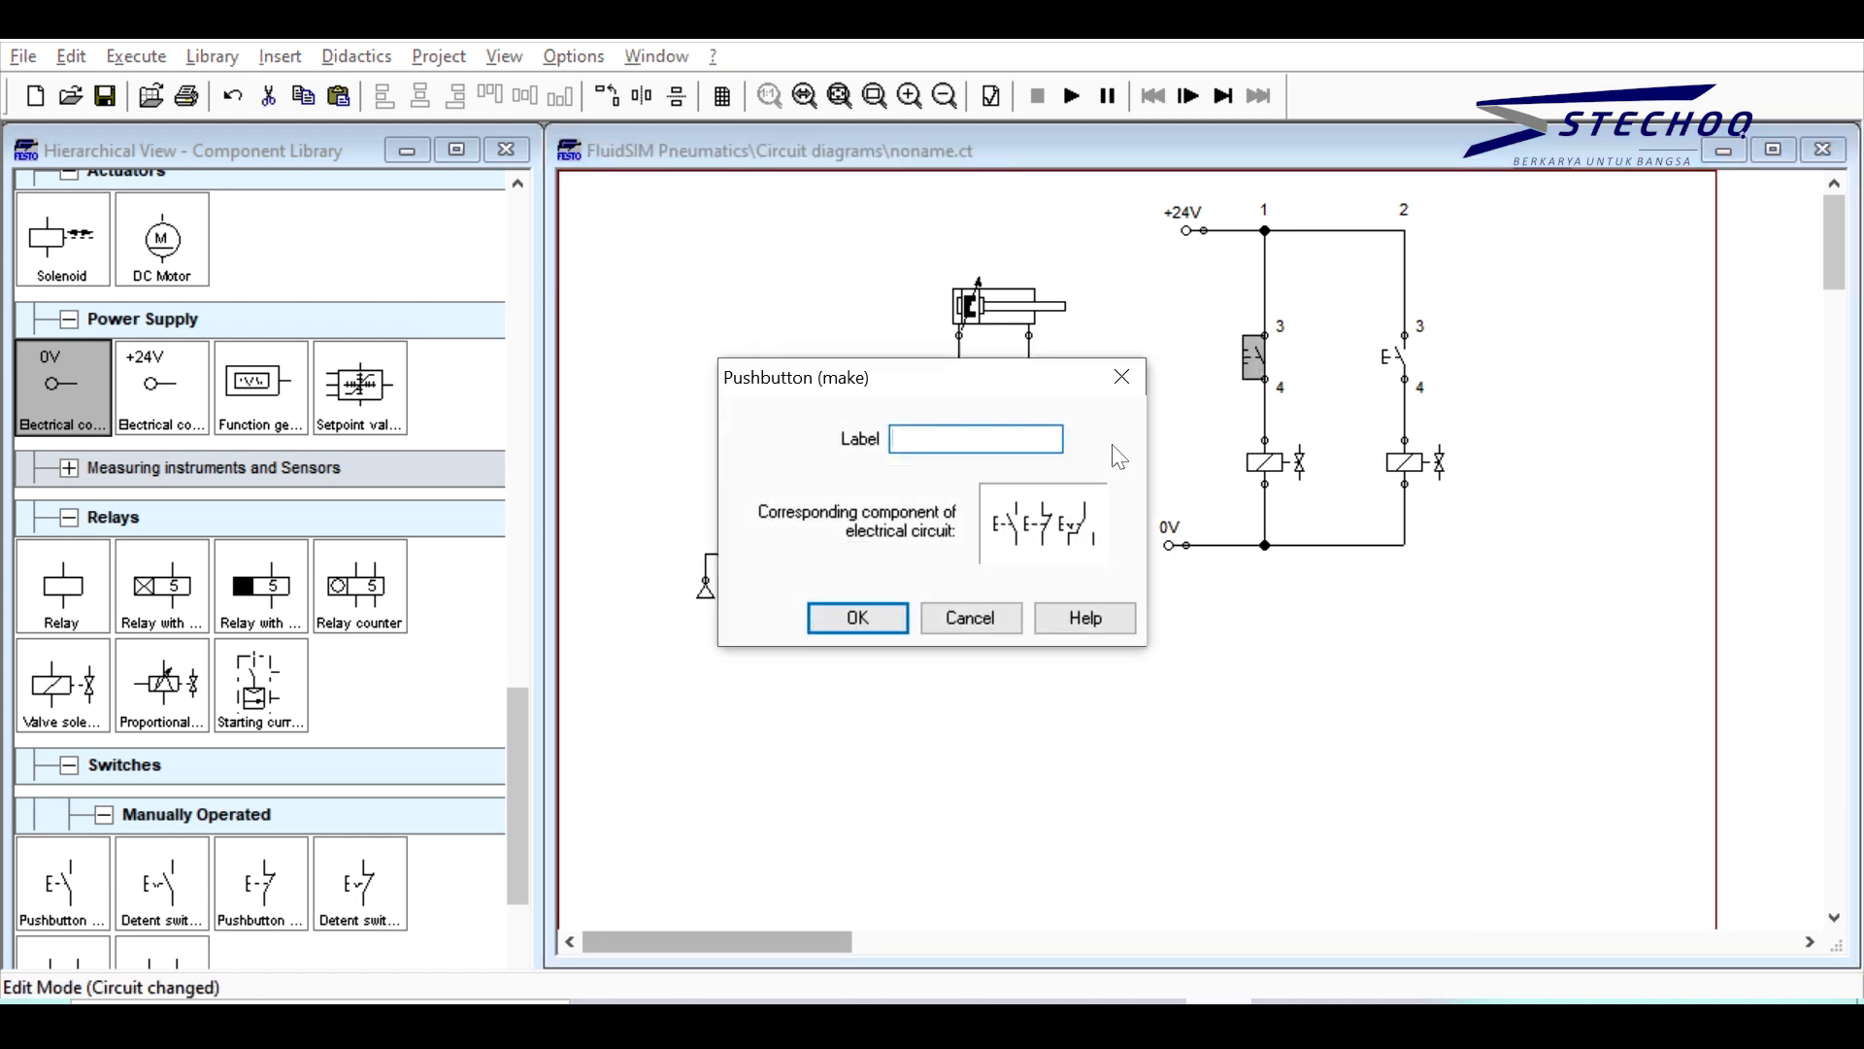
pyautogui.moveTo(1034, 380); pyautogui.dragTo(1069, 419)
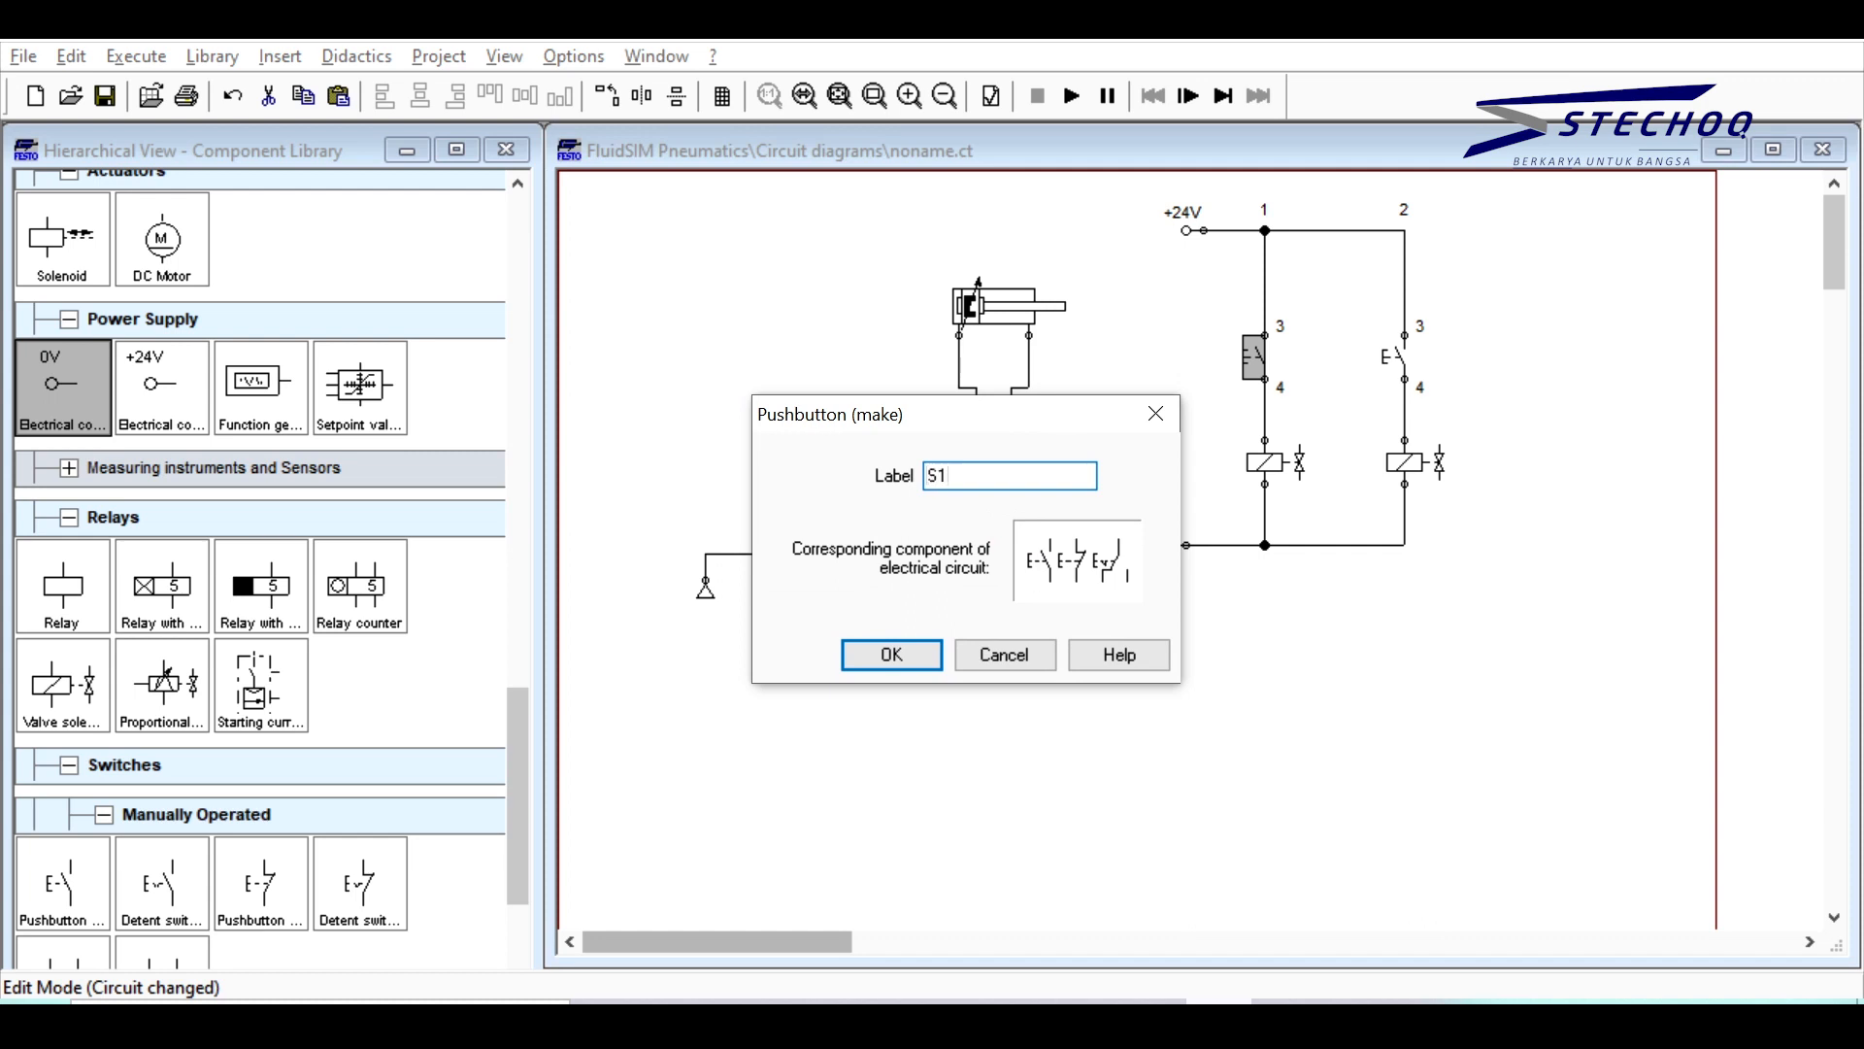
pyautogui.press('Return')
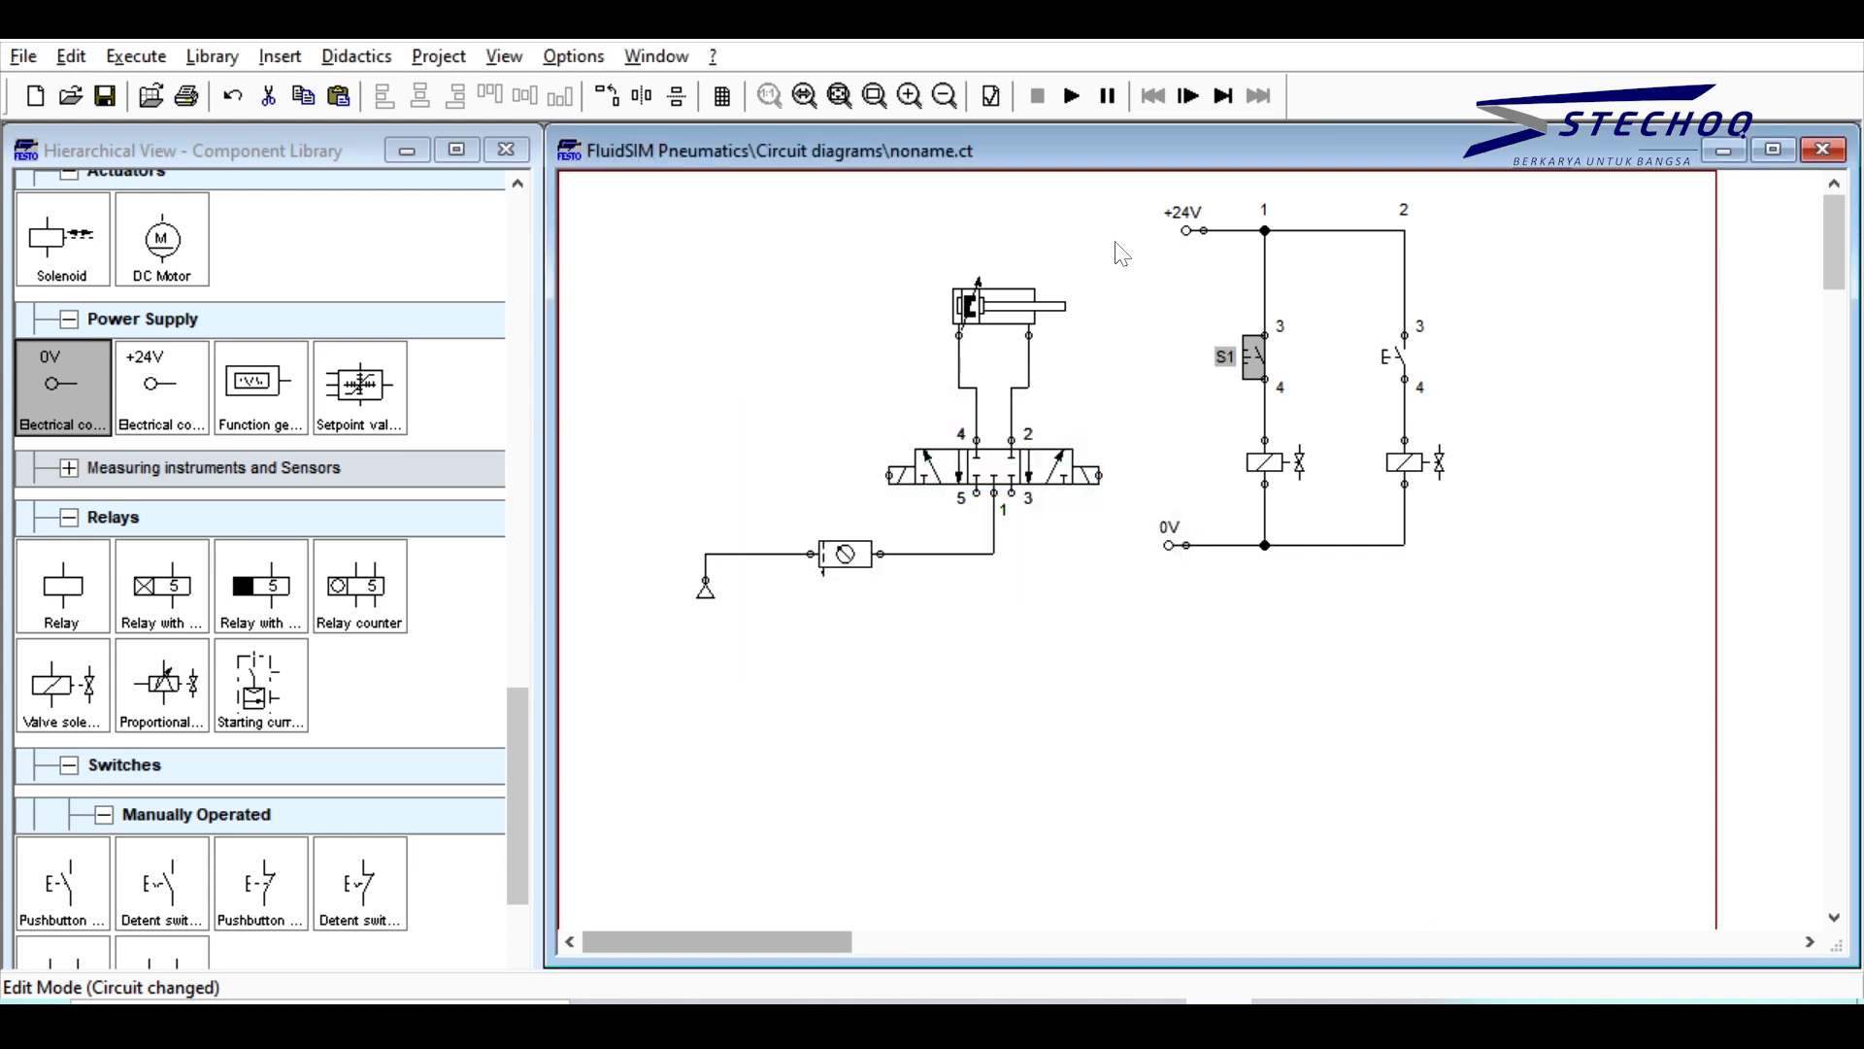
pyautogui.doubleClick(1396, 358)
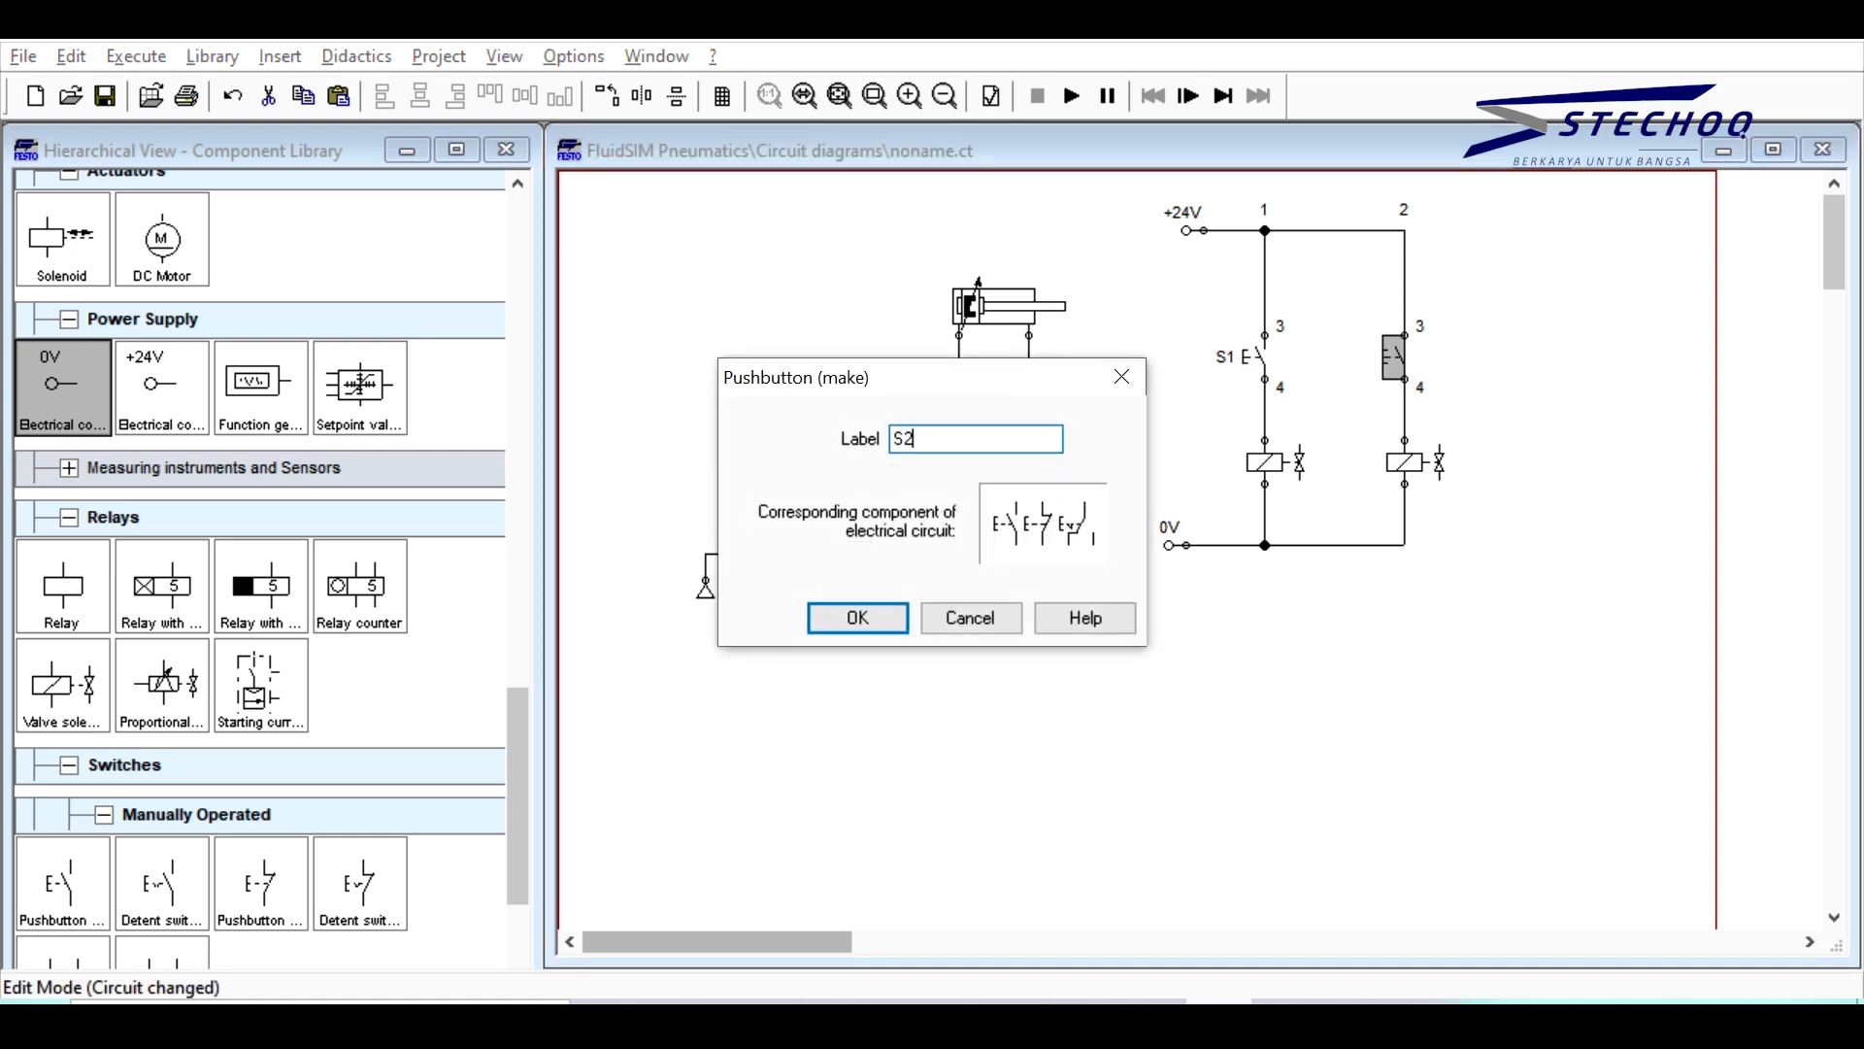
pyautogui.press('Return')
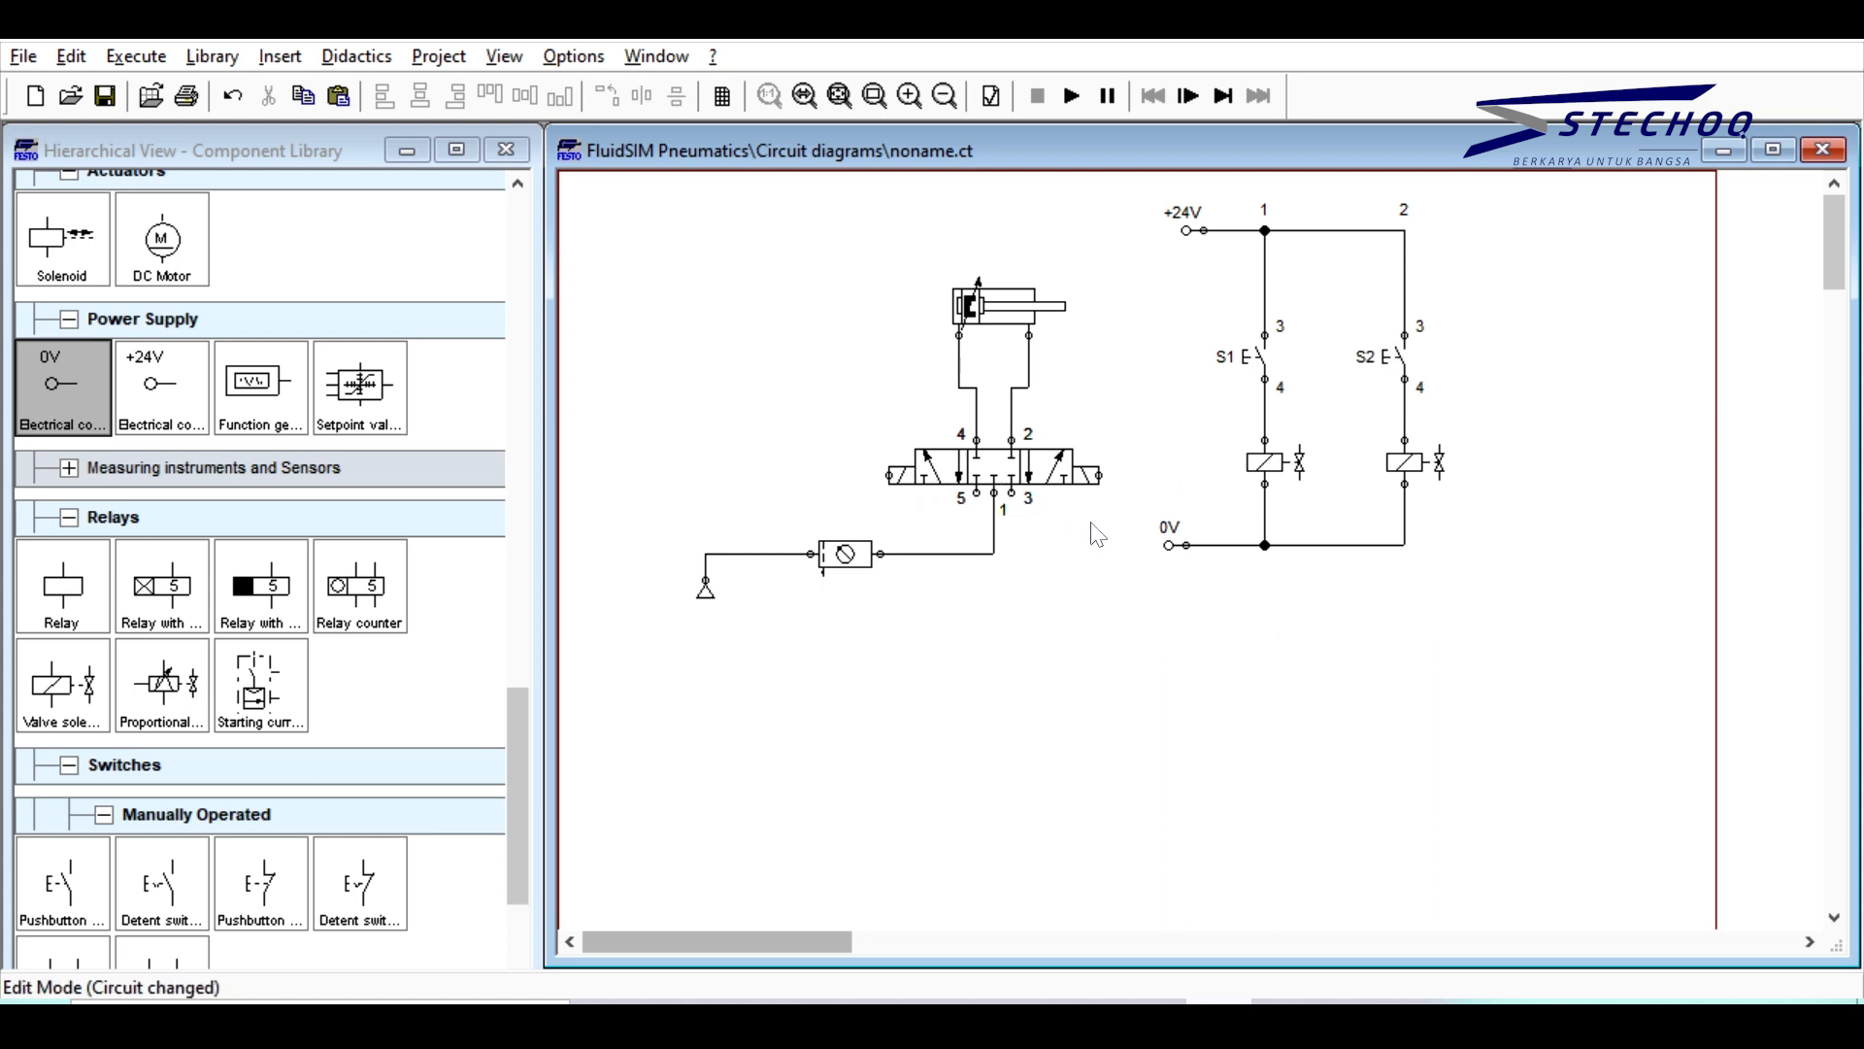
# Step: Move the whole electrical circuit slightly down and to the right on the sheet
pyautogui.moveTo(1115, 162); pyautogui.dragTo(1451, 495)
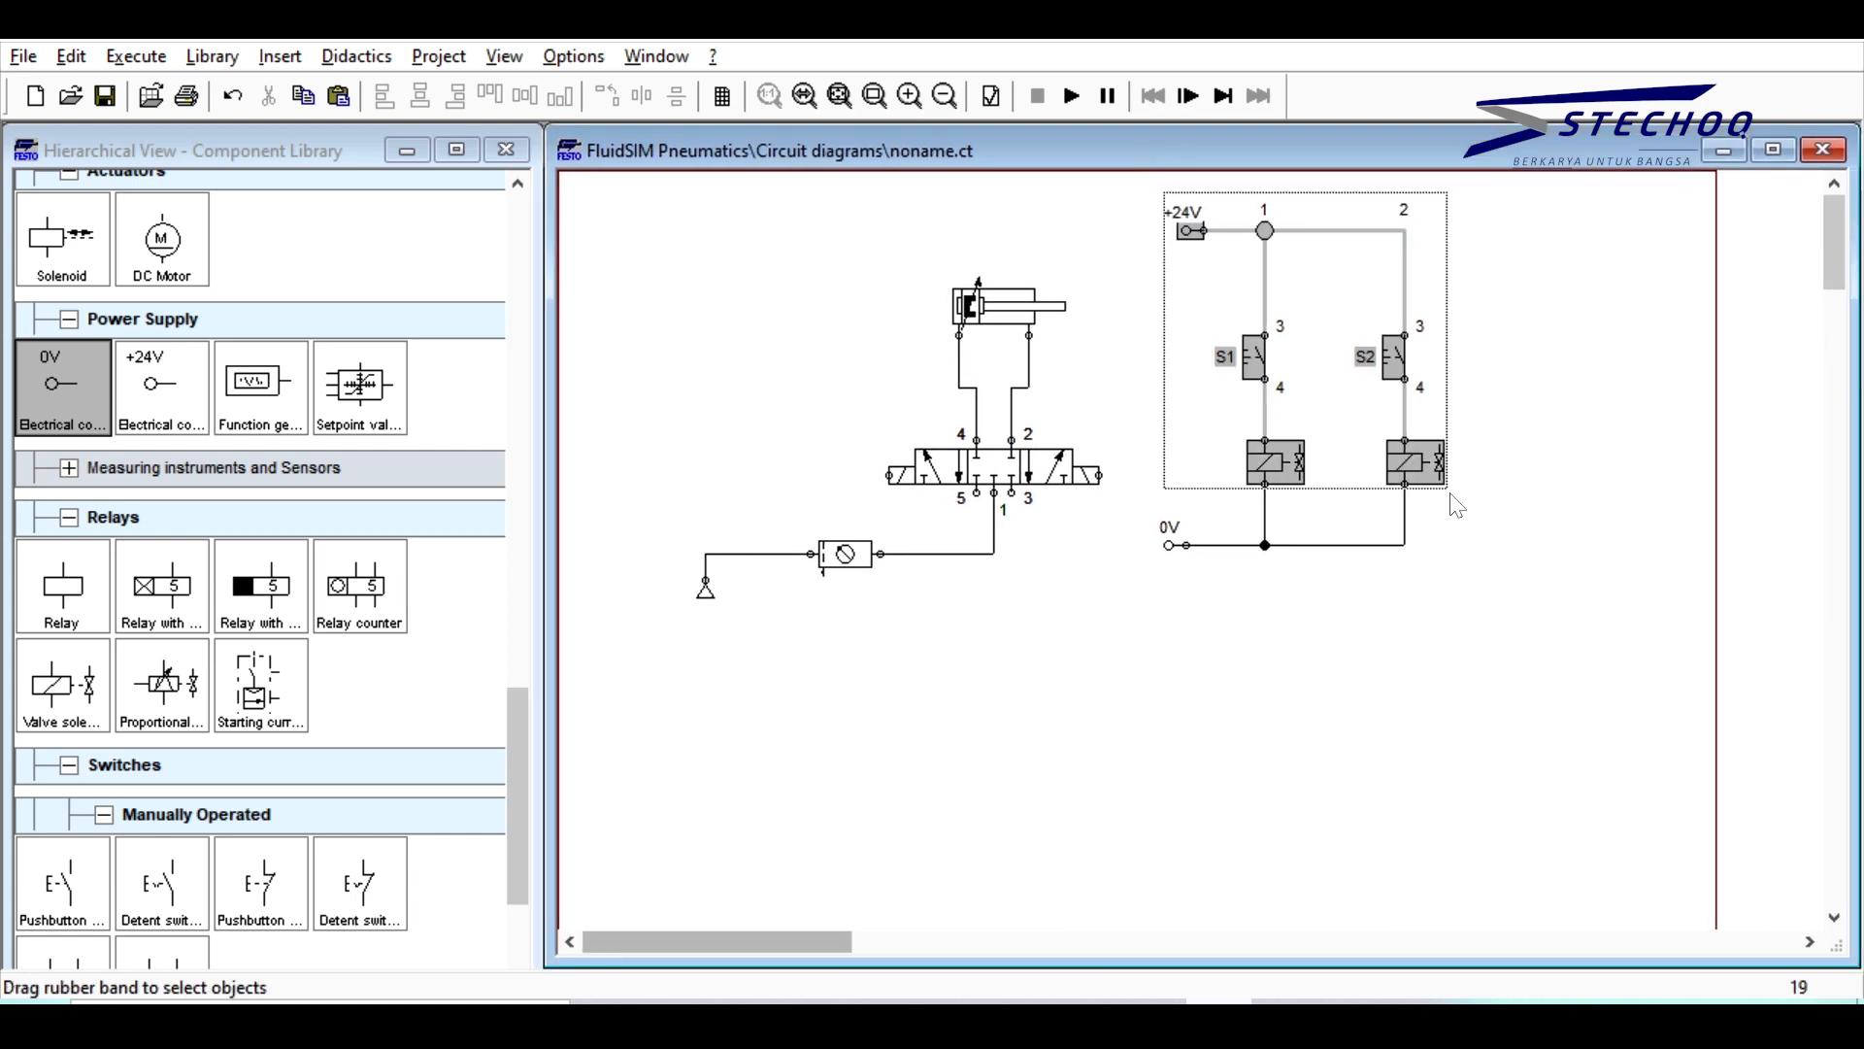
pyautogui.moveTo(1271, 459); pyautogui.dragTo(1288, 486)
pyautogui.click(1482, 471)
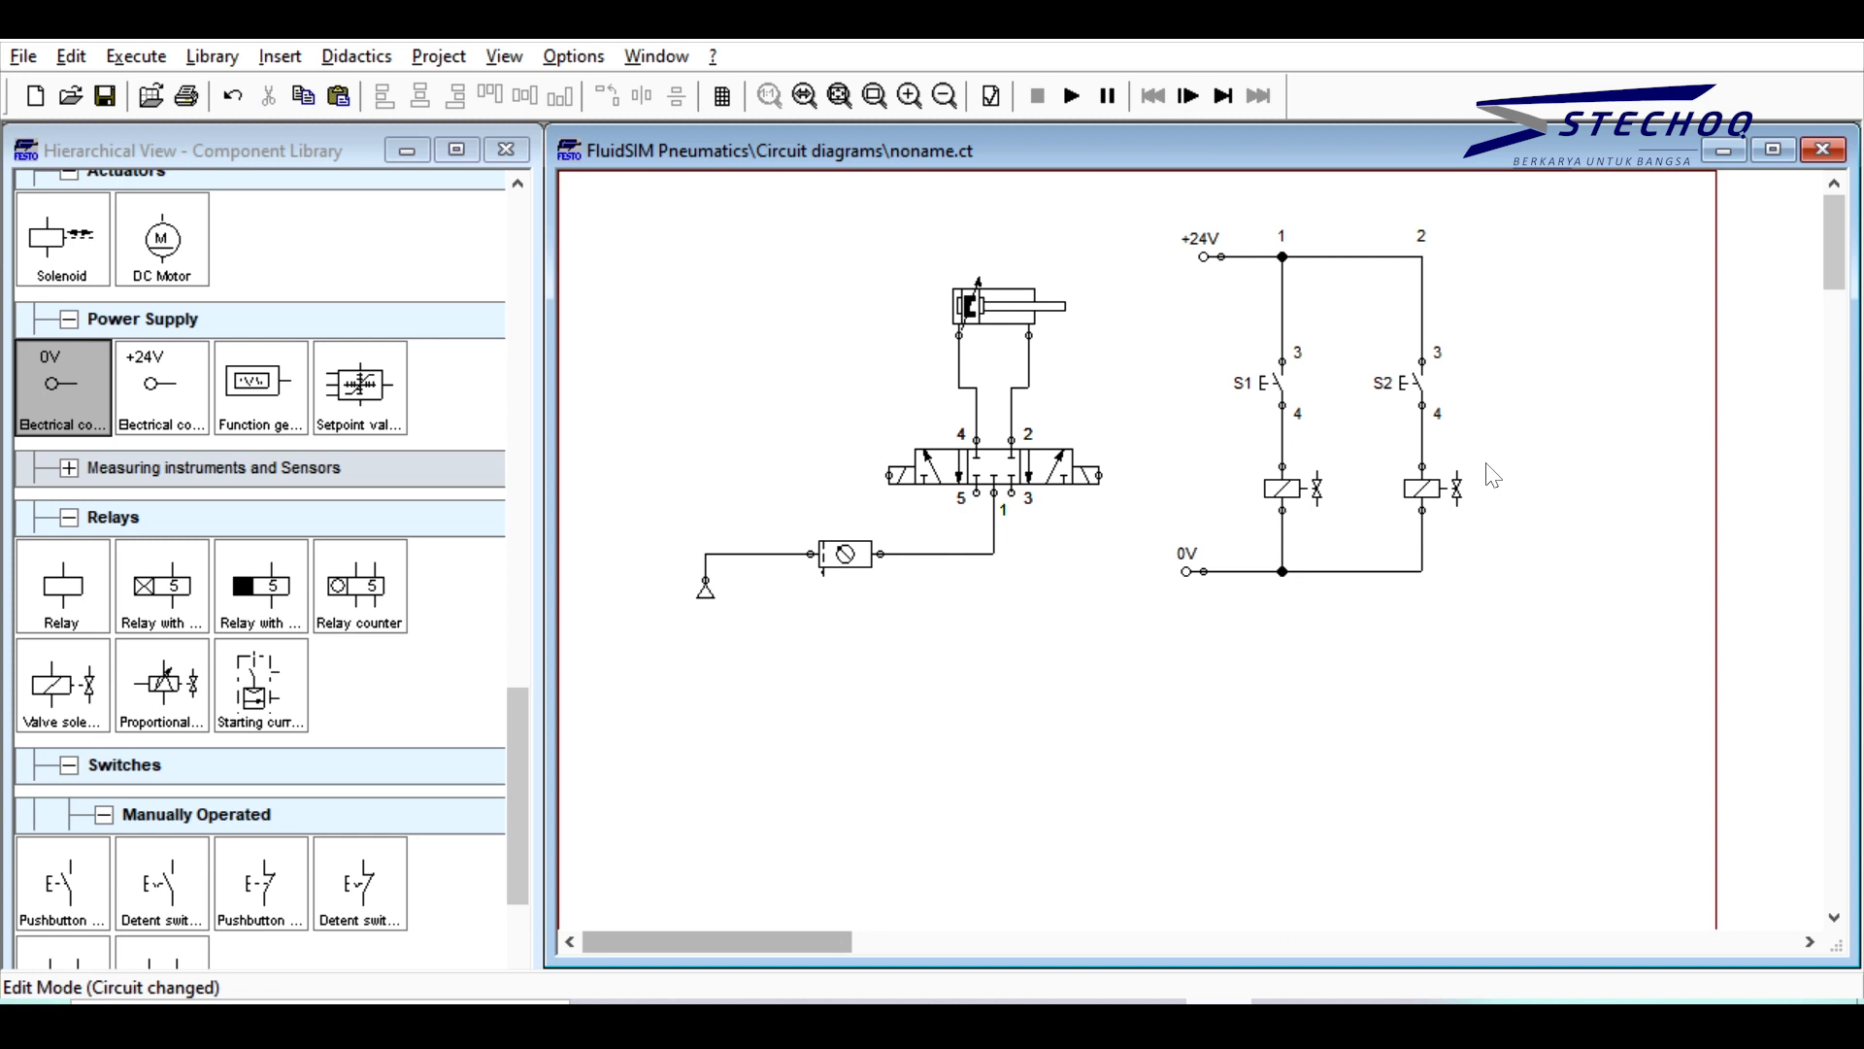
# Step: Run the simulation, actuate pushbutton S1 to test the cylinder's response, and stop the simulation
pyautogui.click(1072, 97)
pyautogui.press('Return')
pyautogui.press('Return')
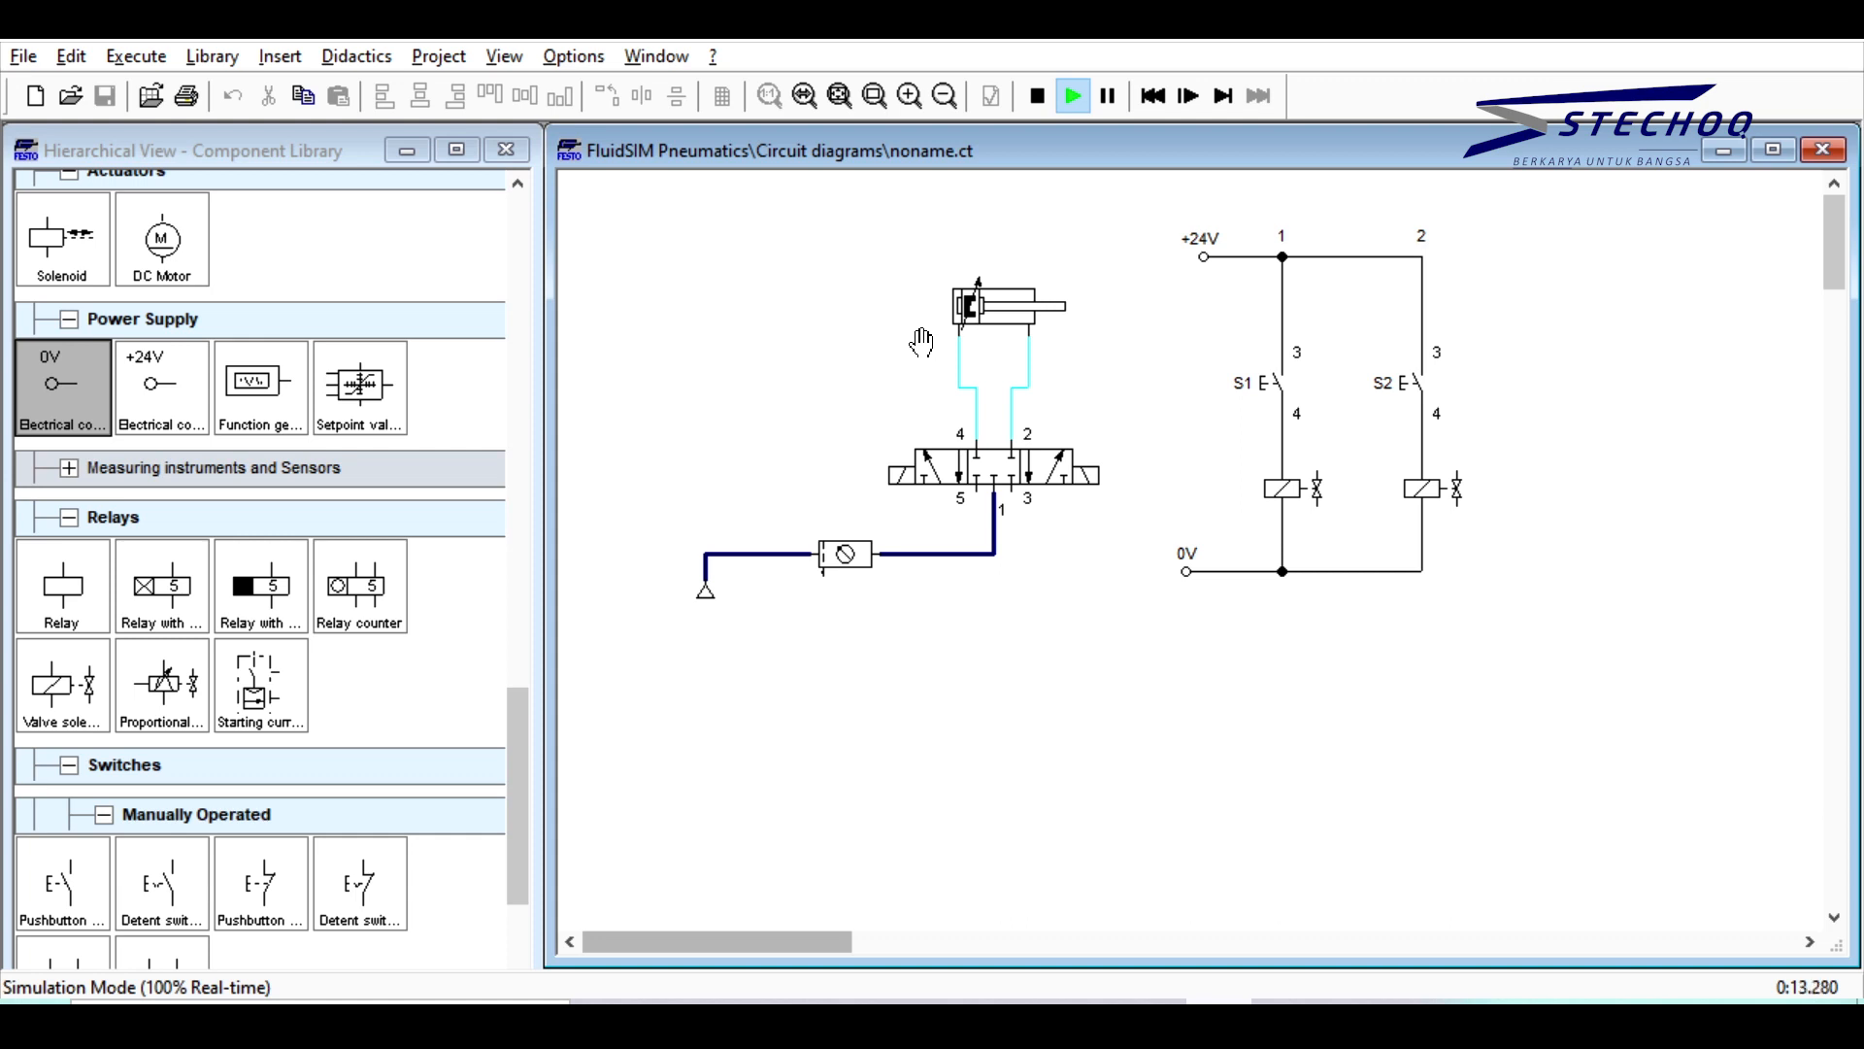
pyautogui.click(1278, 361)
pyautogui.click(1277, 361)
pyautogui.click(1277, 361)
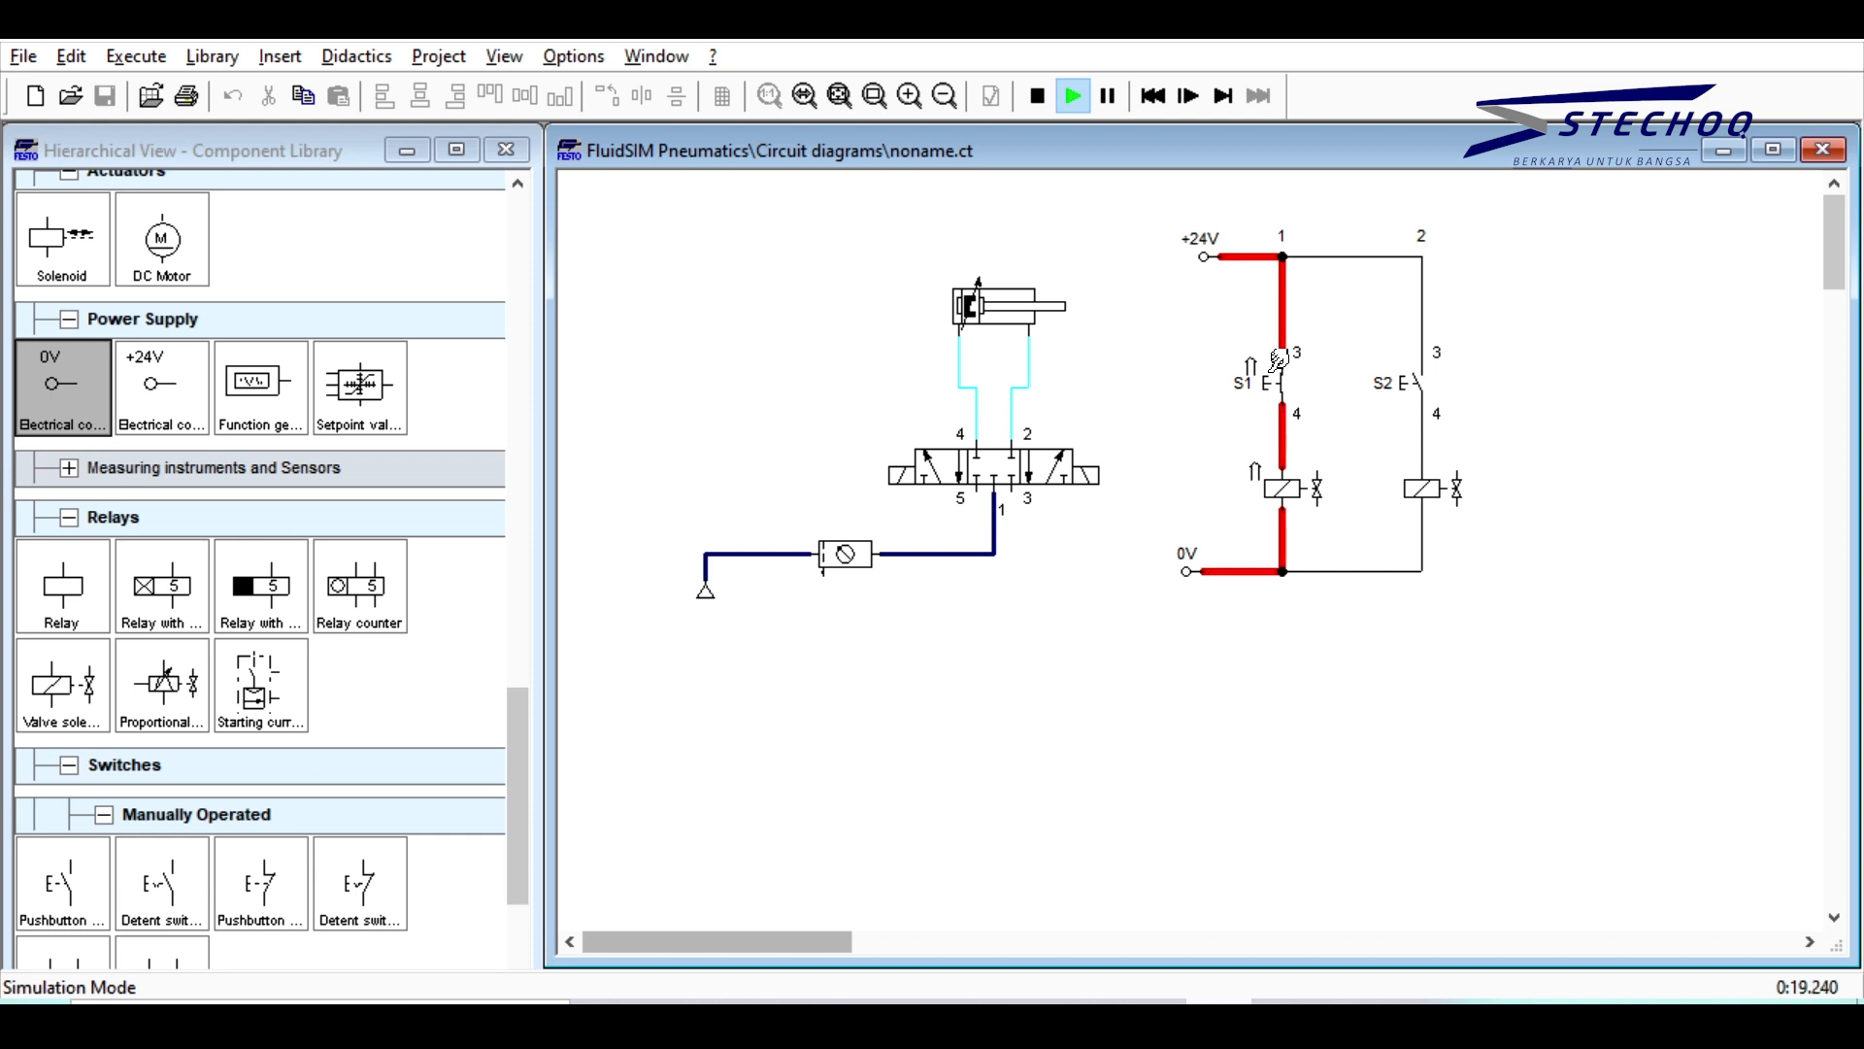
pyautogui.click(1278, 364)
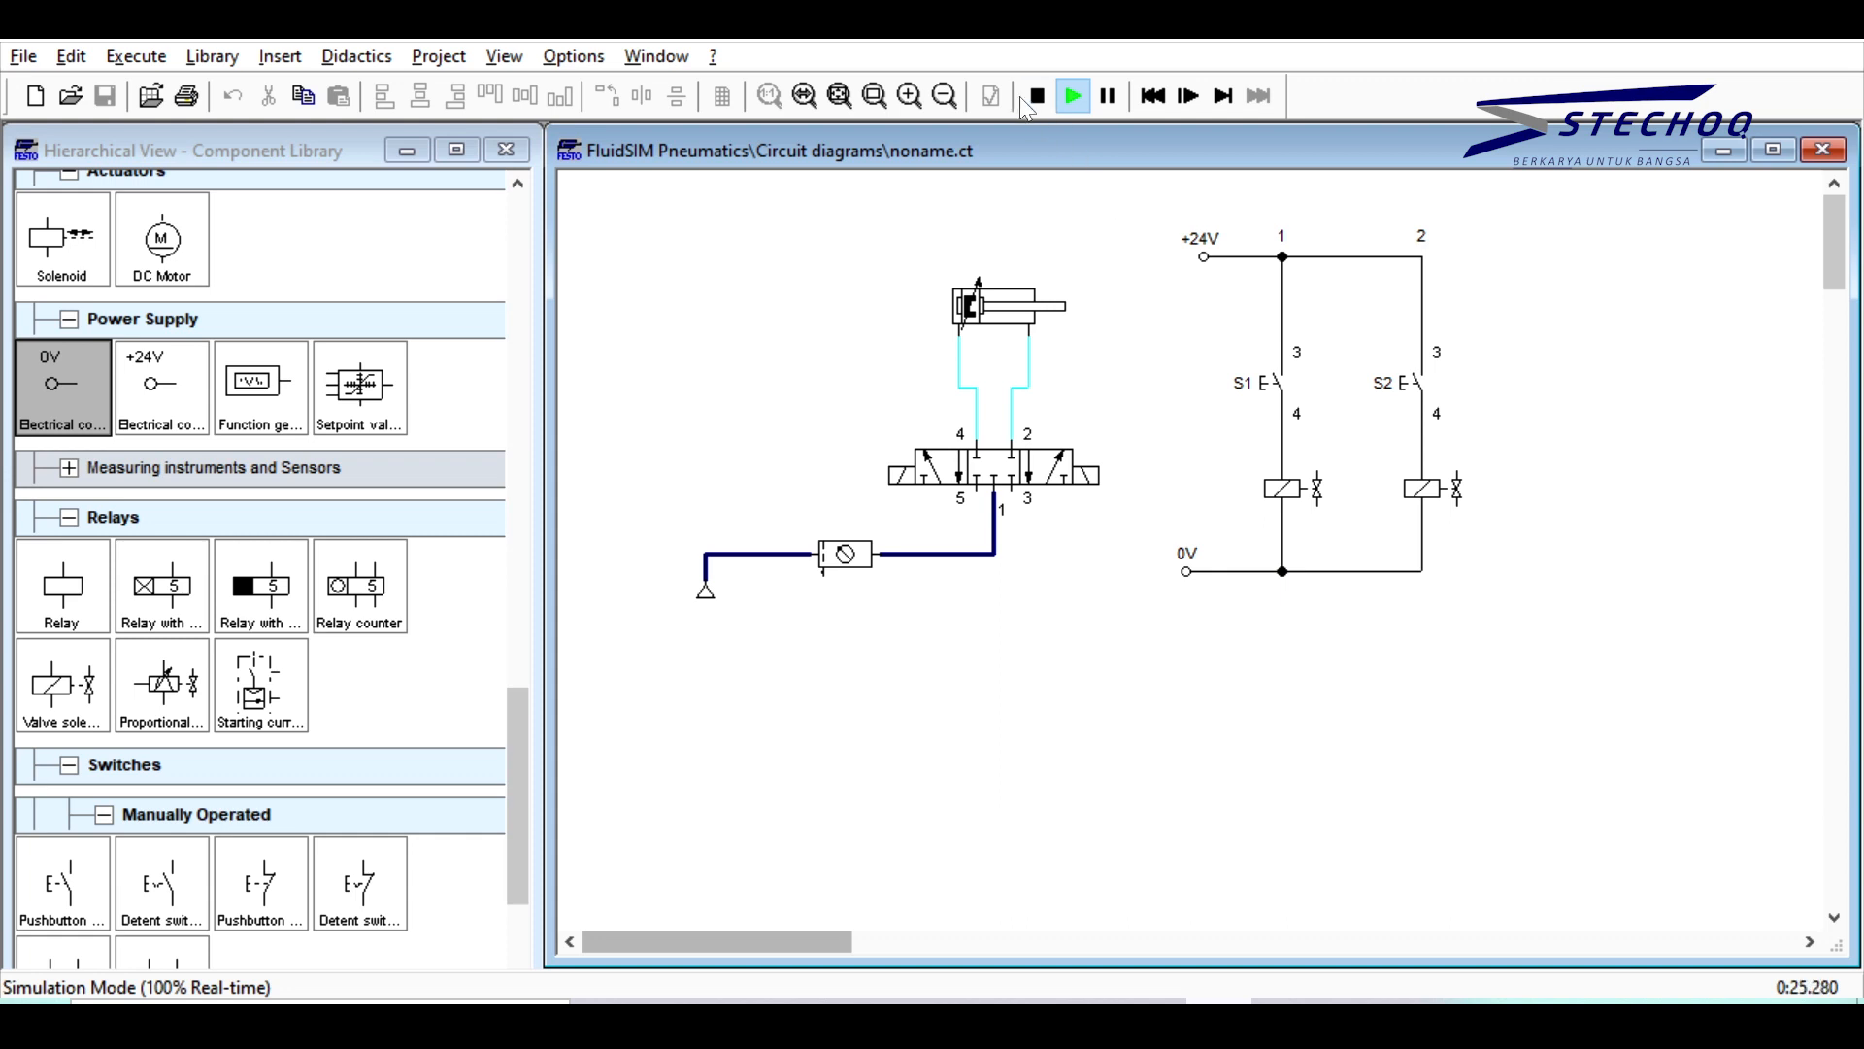
pyautogui.click(1033, 97)
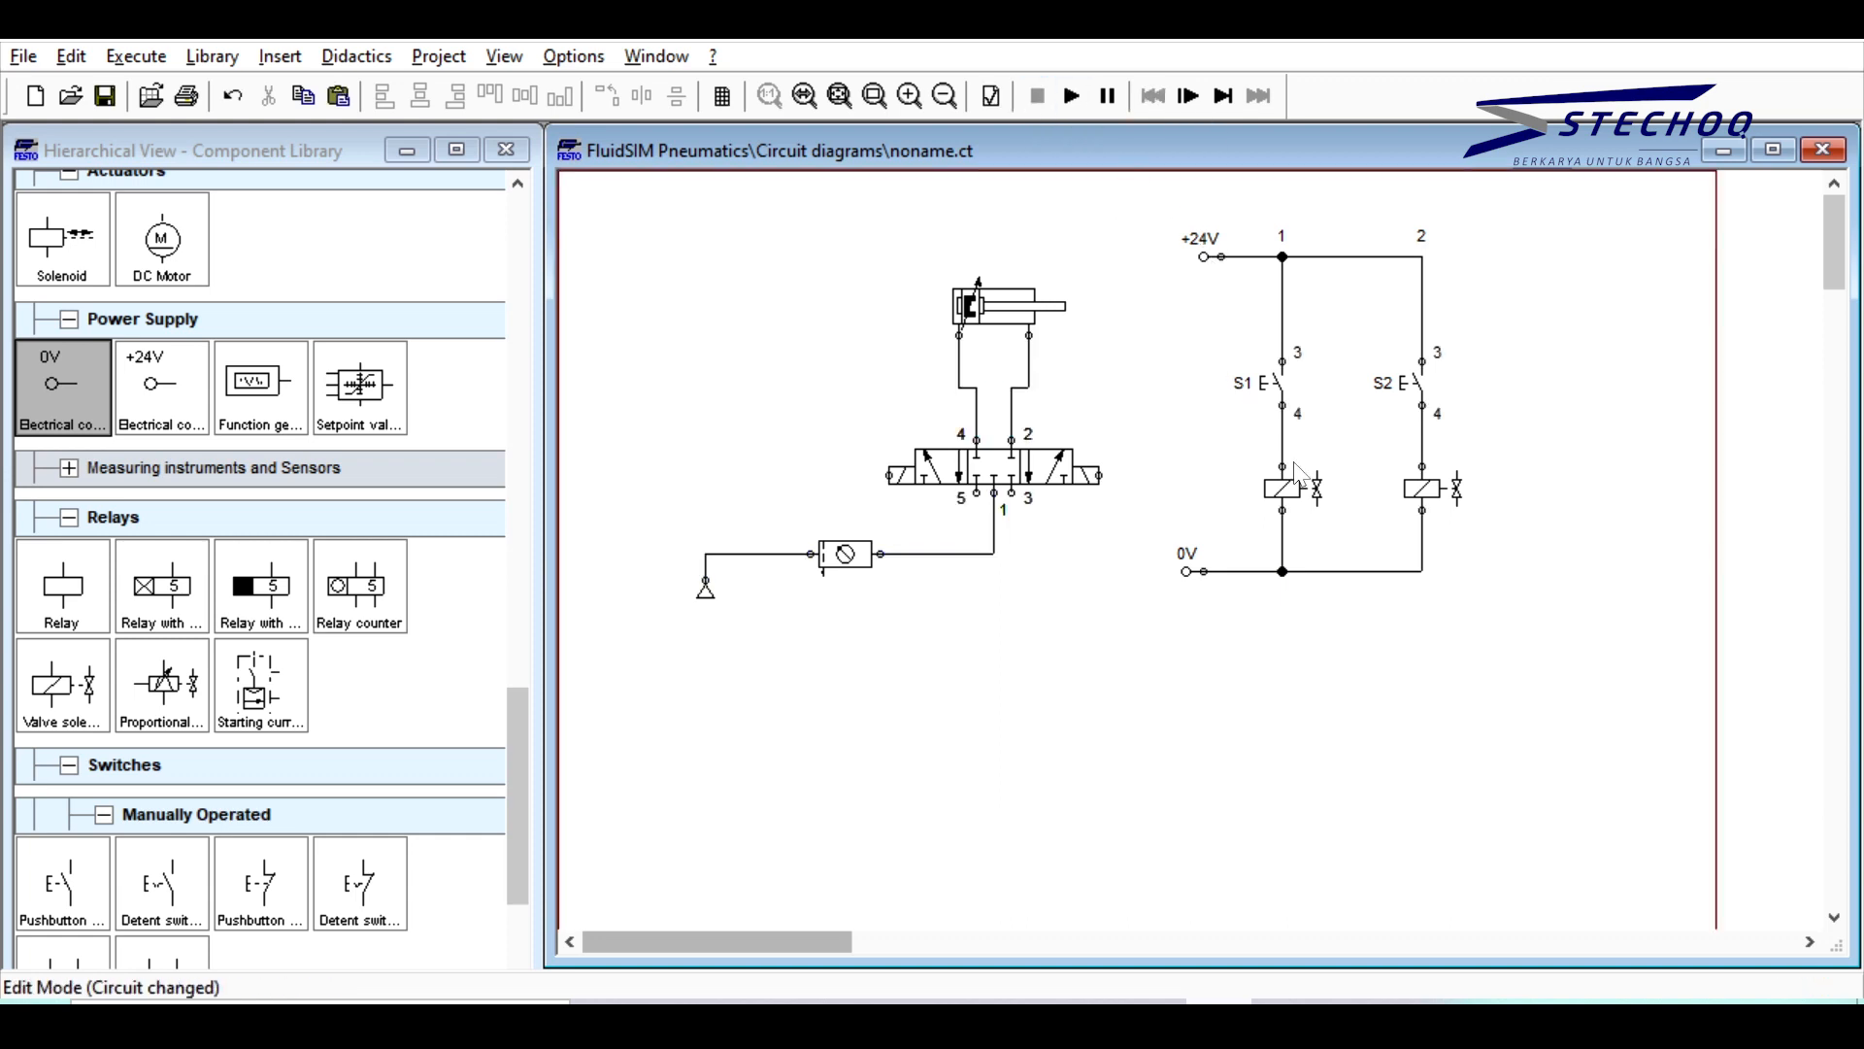
# Step: Label the valve solenoid below pushbutton S1 as 1V1
pyautogui.click(1282, 488)
pyautogui.click(1316, 432)
pyautogui.doubleClick(1290, 487)
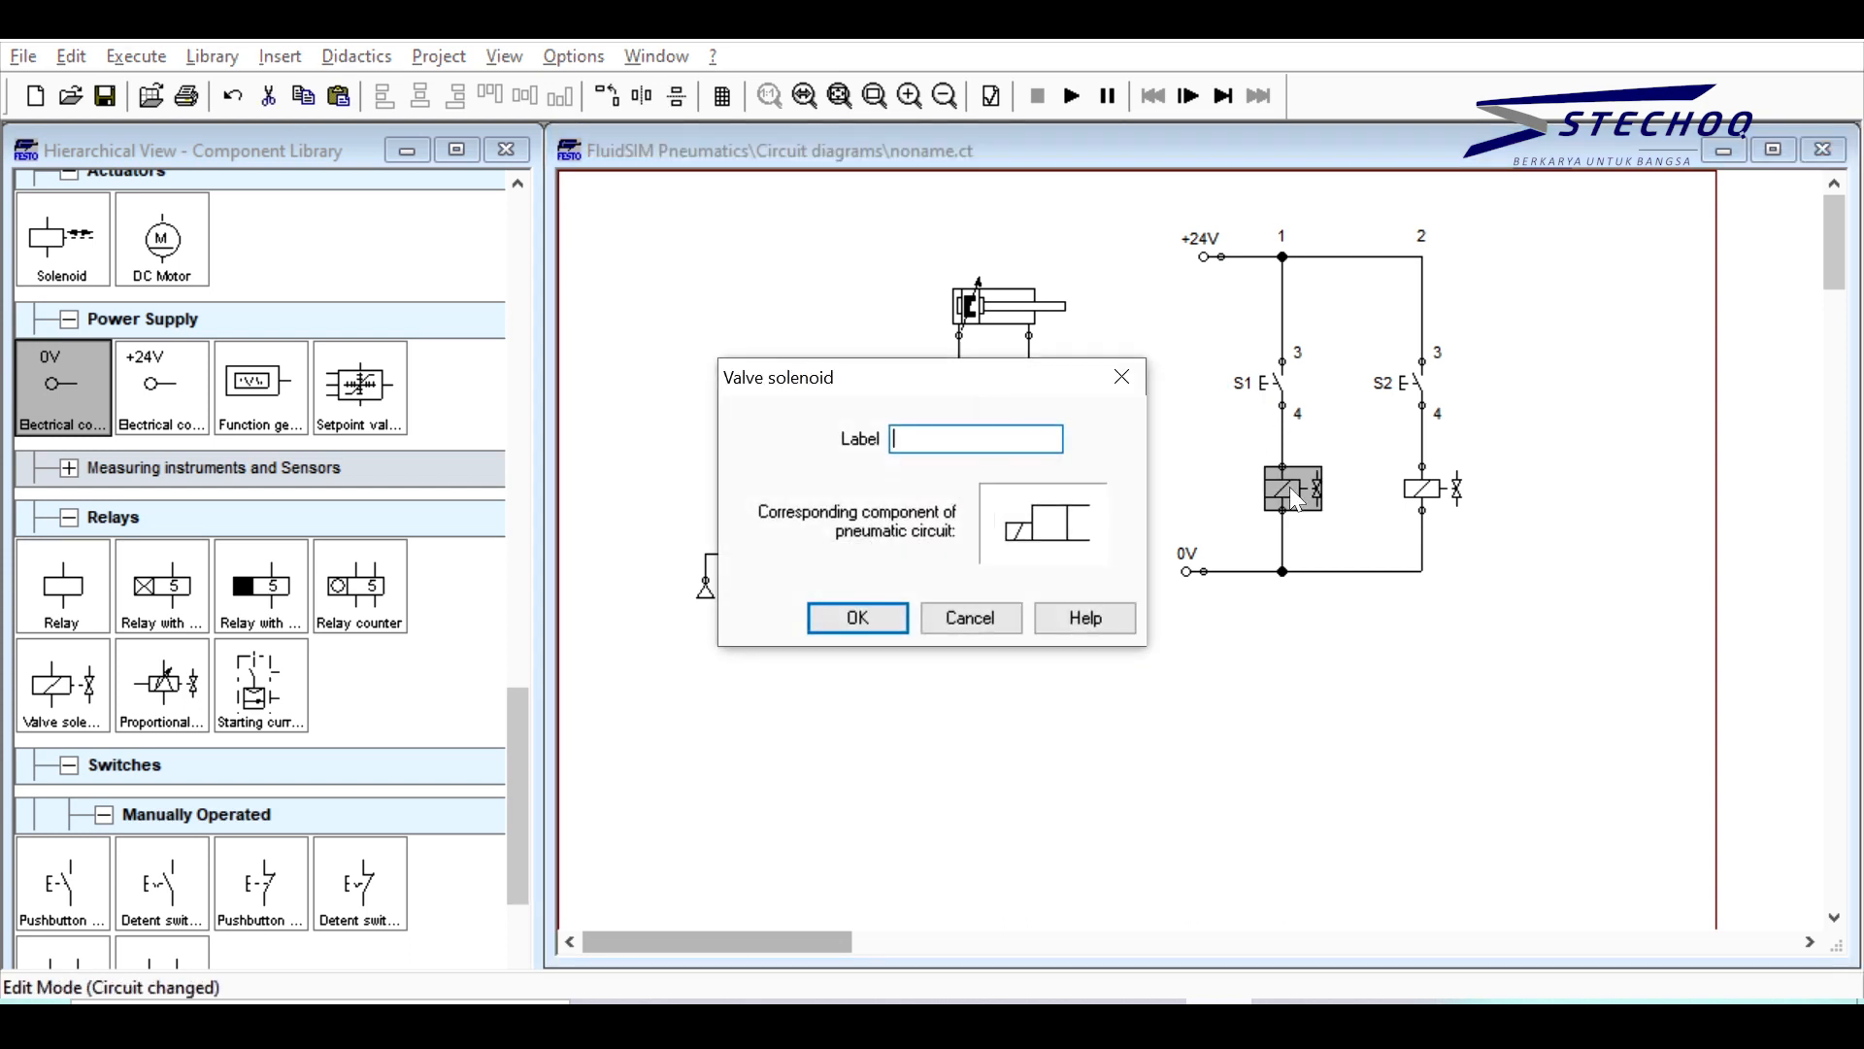
pyautogui.moveTo(1025, 379); pyautogui.dragTo(1296, 618)
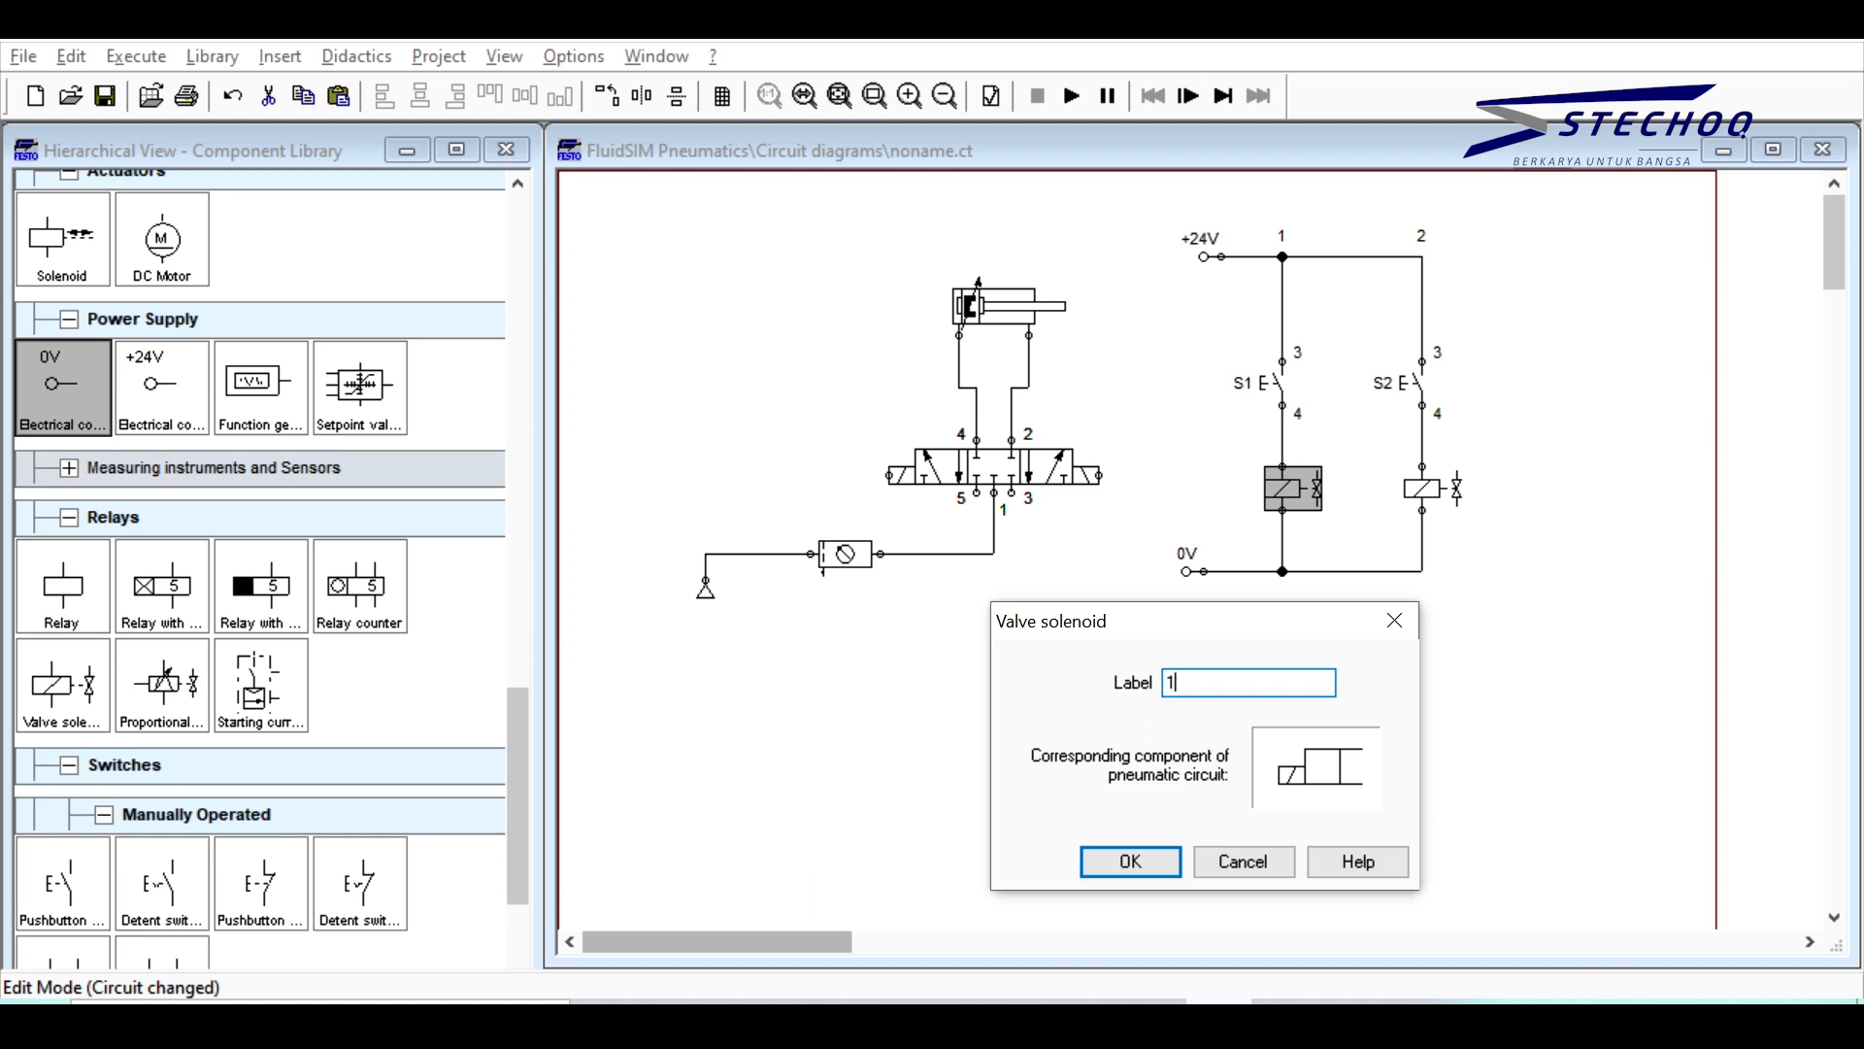
pyautogui.press('Return')
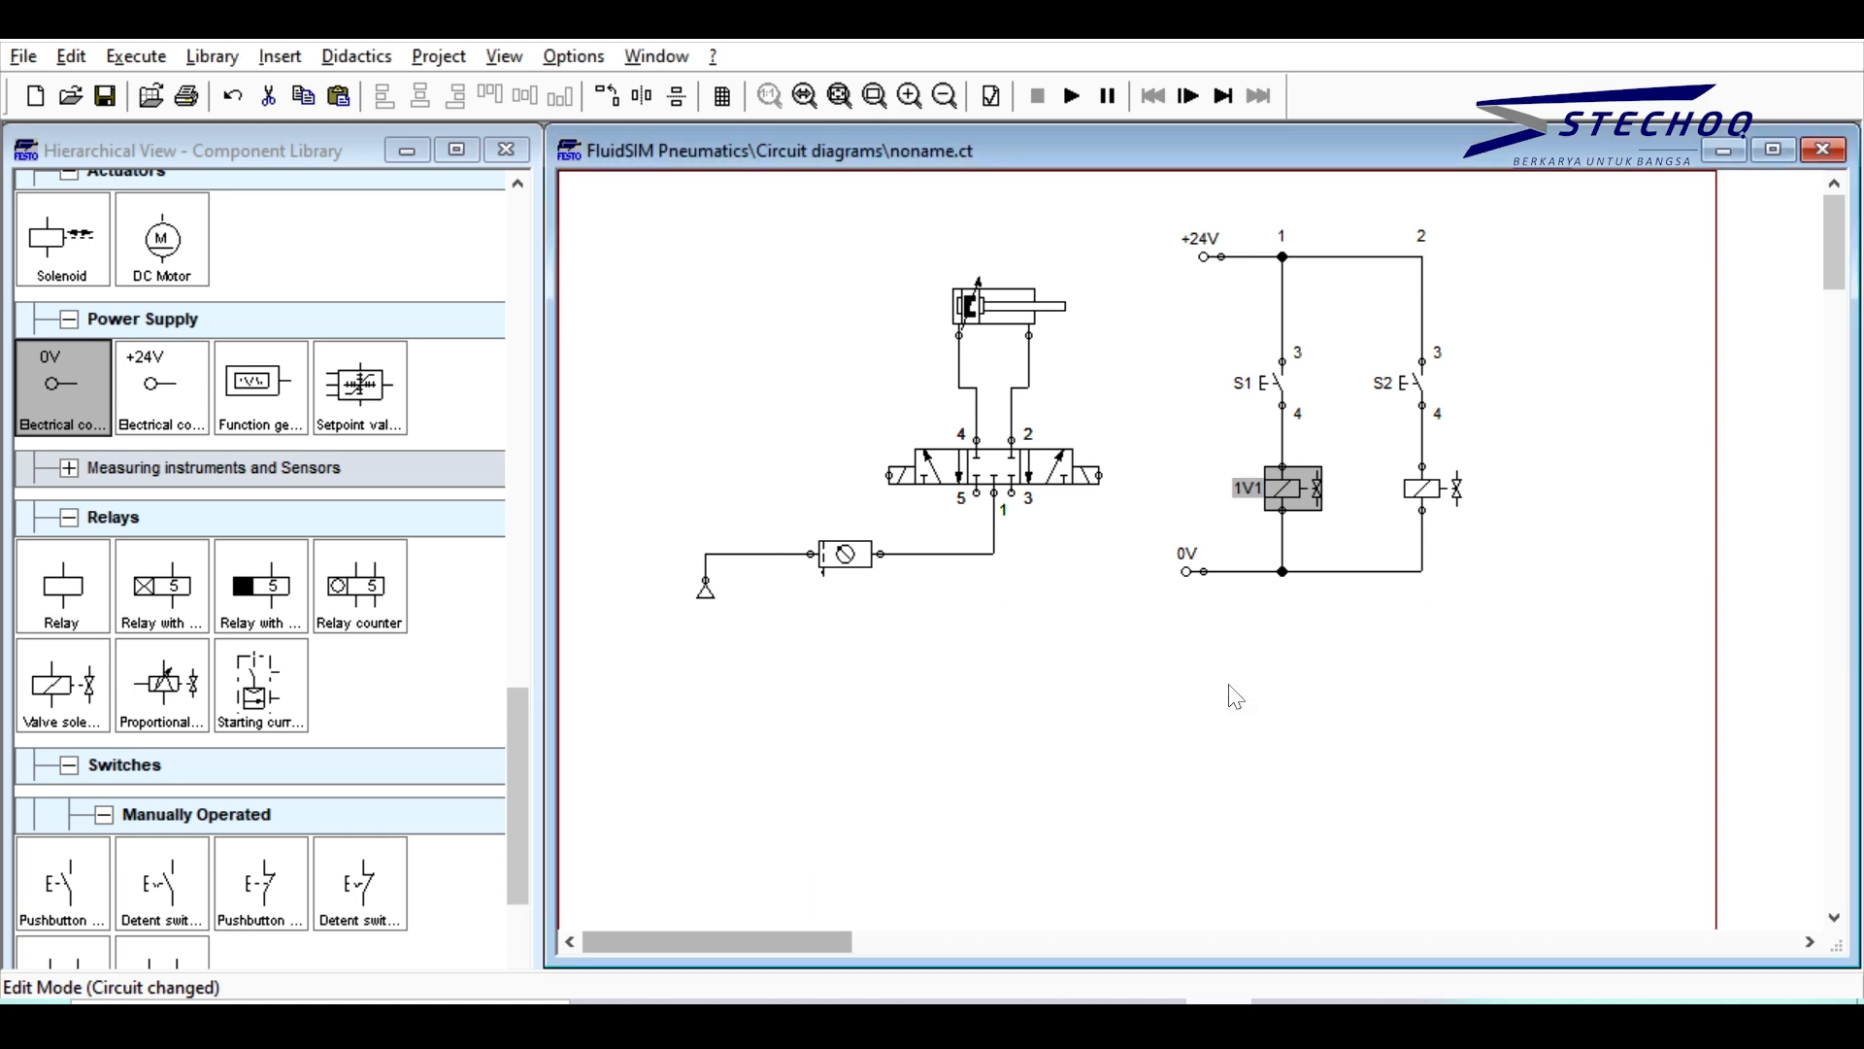
# Step: Label the left solenoid connection of the 5/3 way valve as 1V1
pyautogui.doubleClick(899, 467)
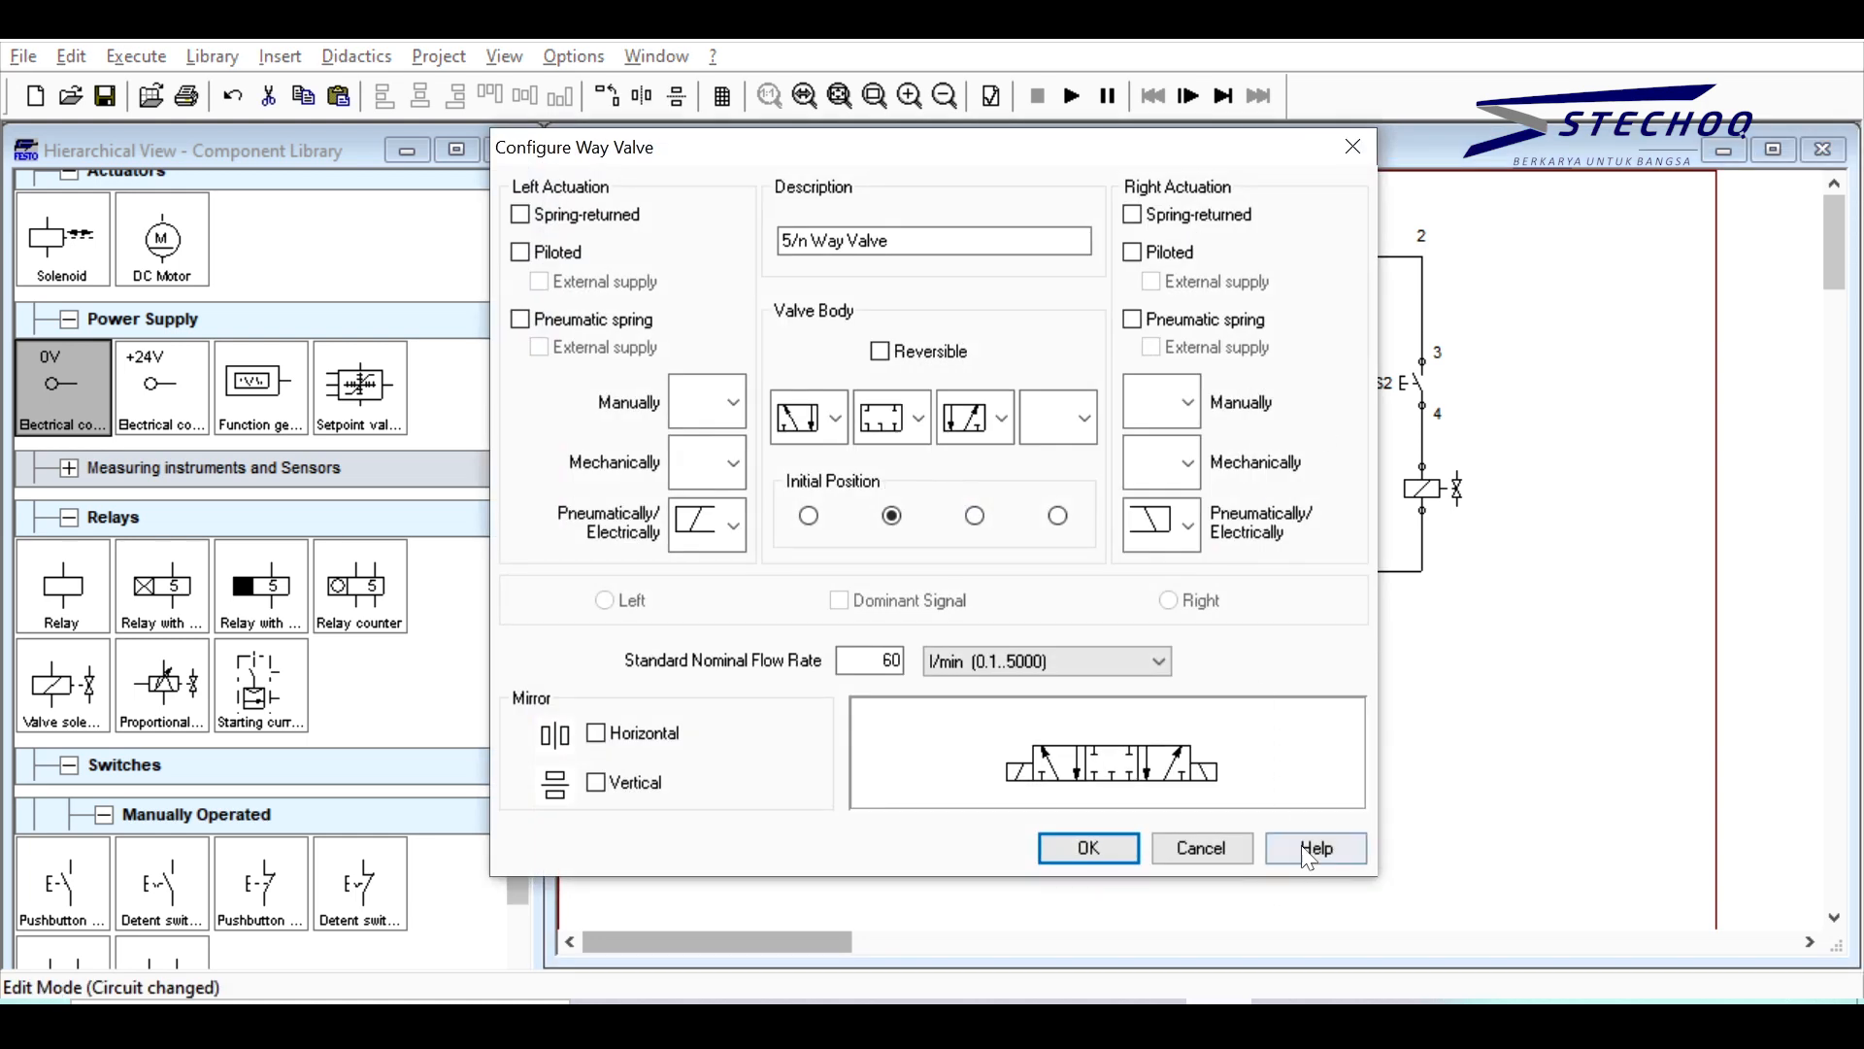
pyautogui.click(1243, 835)
pyautogui.doubleClick(909, 480)
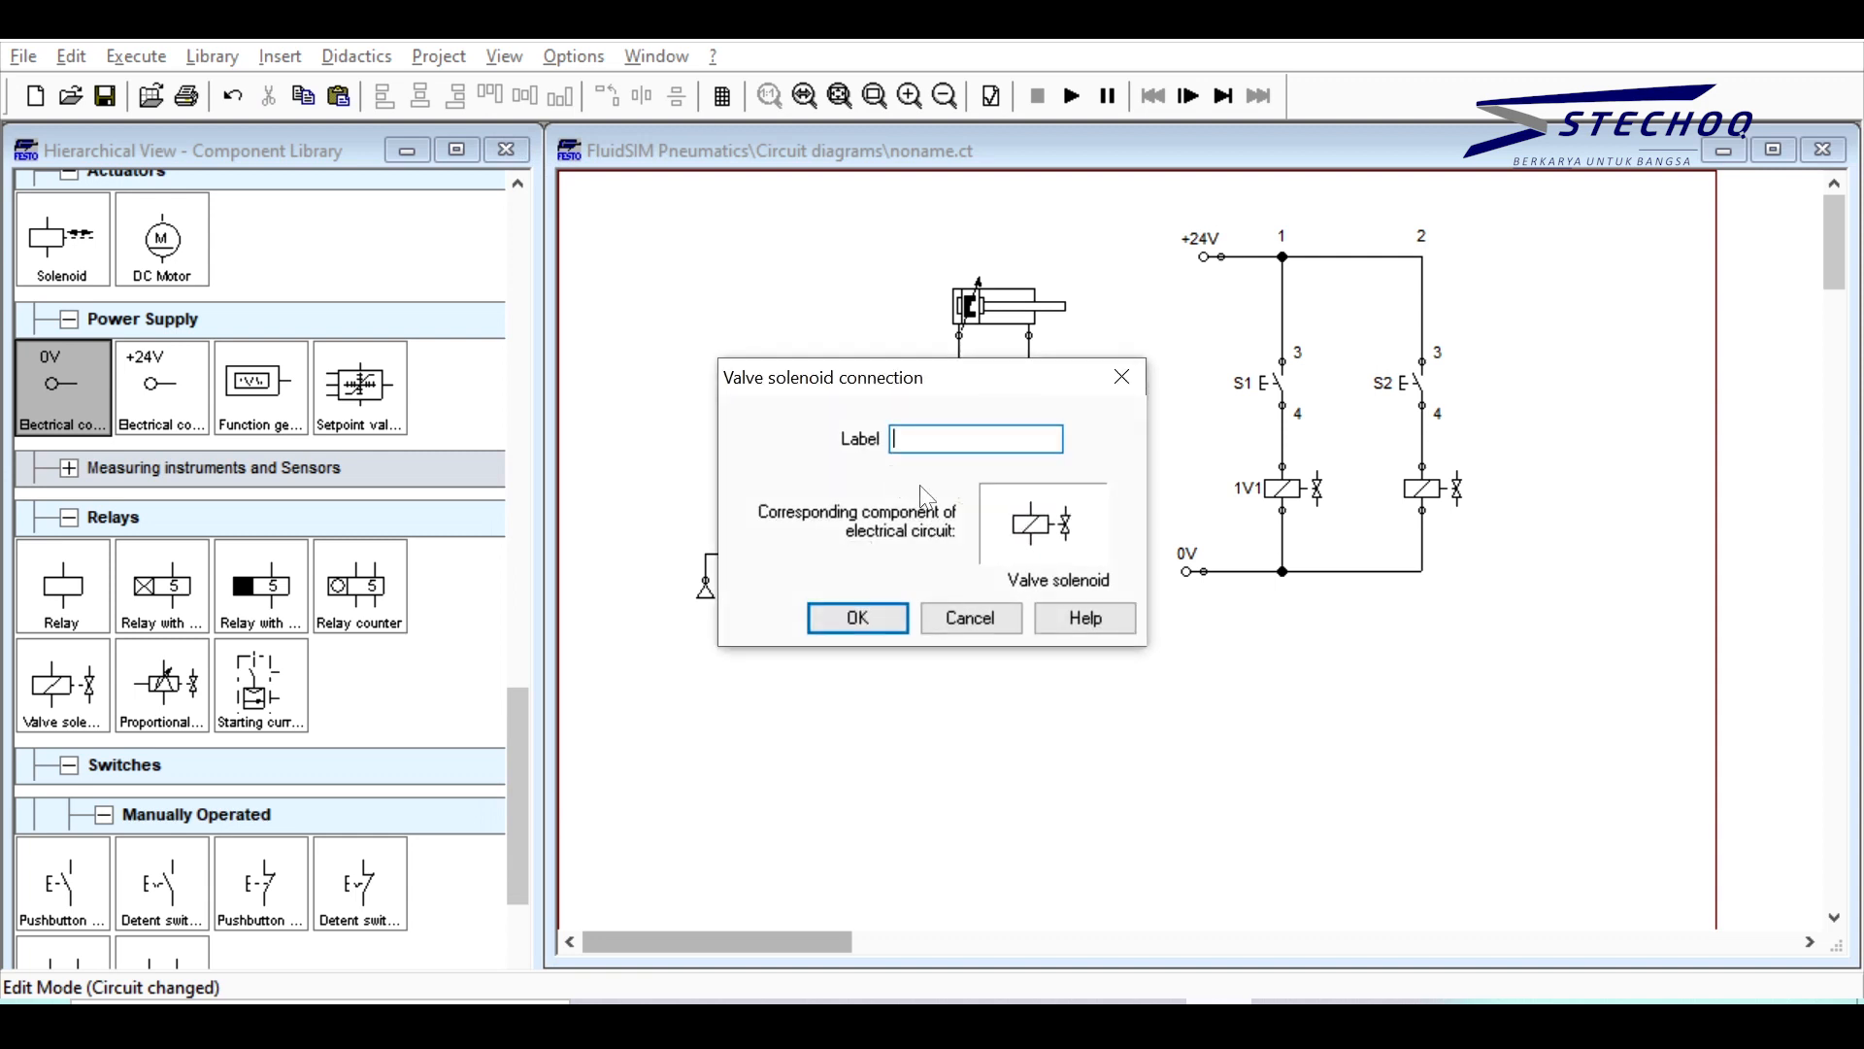
pyautogui.write('1V1')
pyautogui.press('Return')
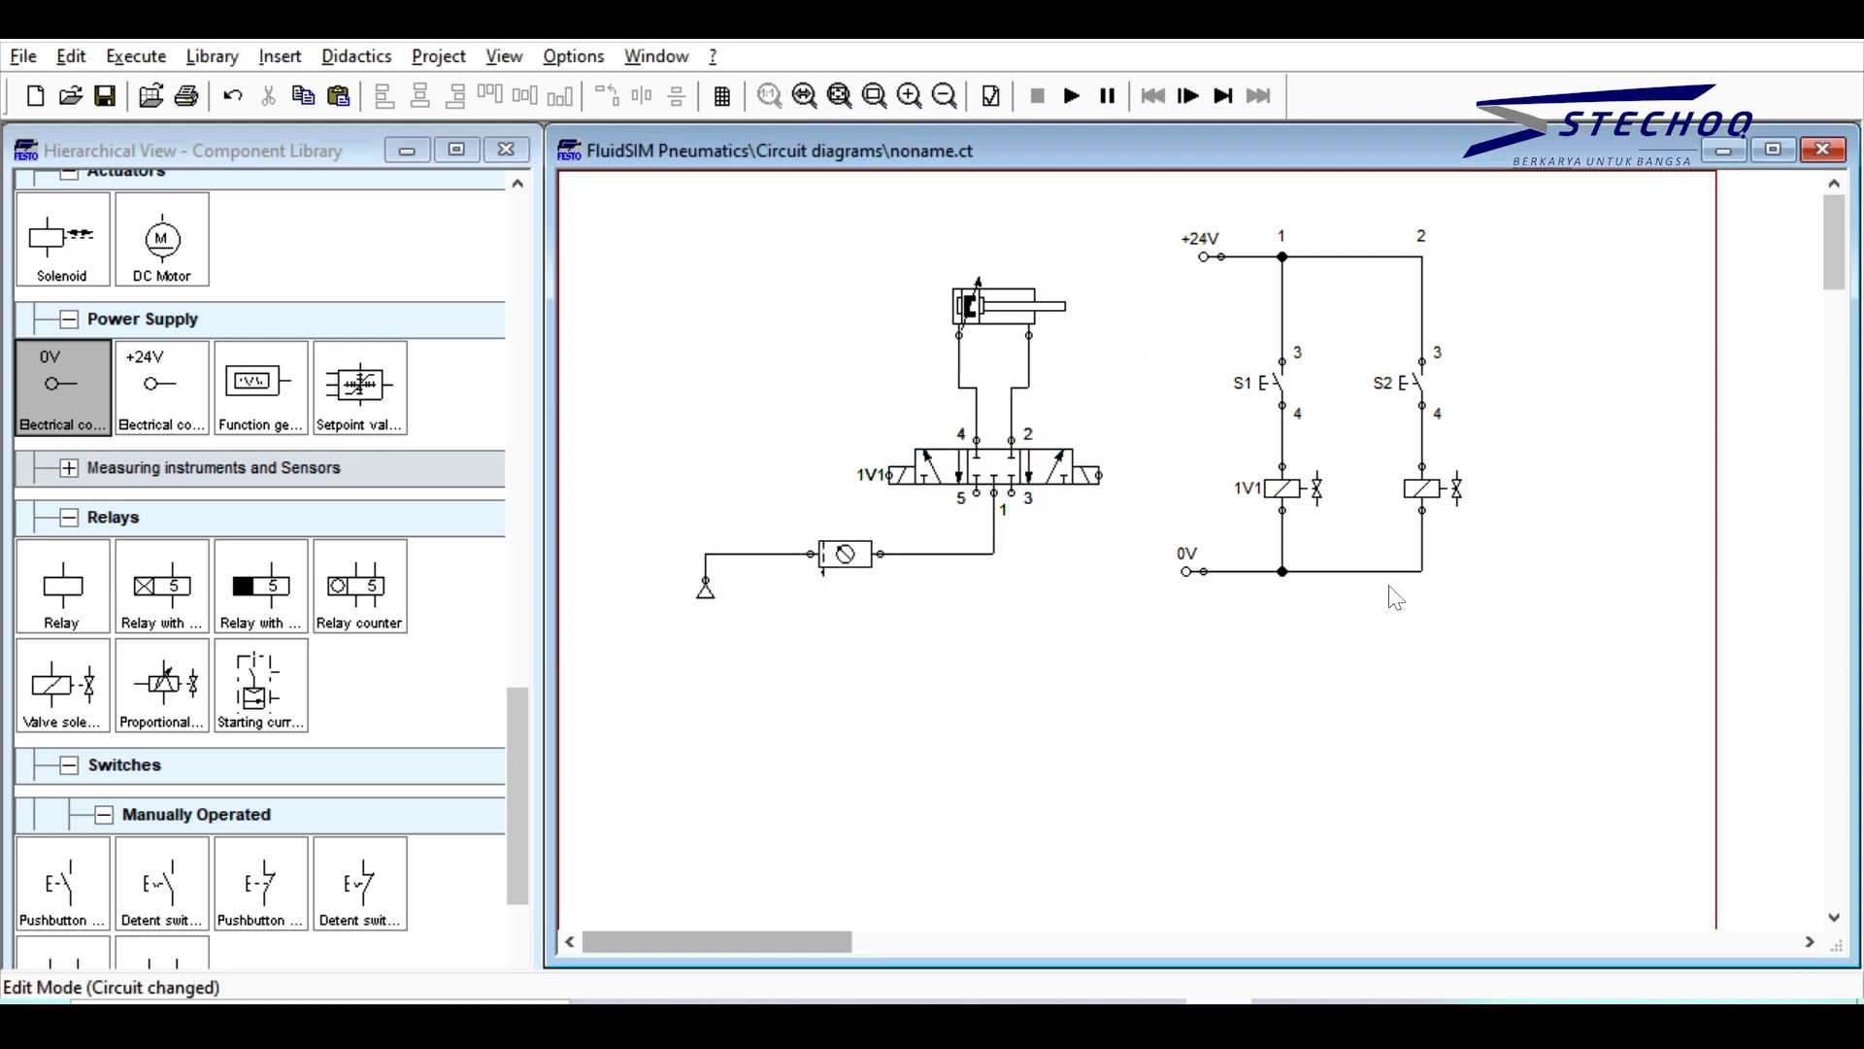
# Step: Label the valve solenoid below pushbutton S2 as 1V2
pyautogui.doubleClick(1424, 489)
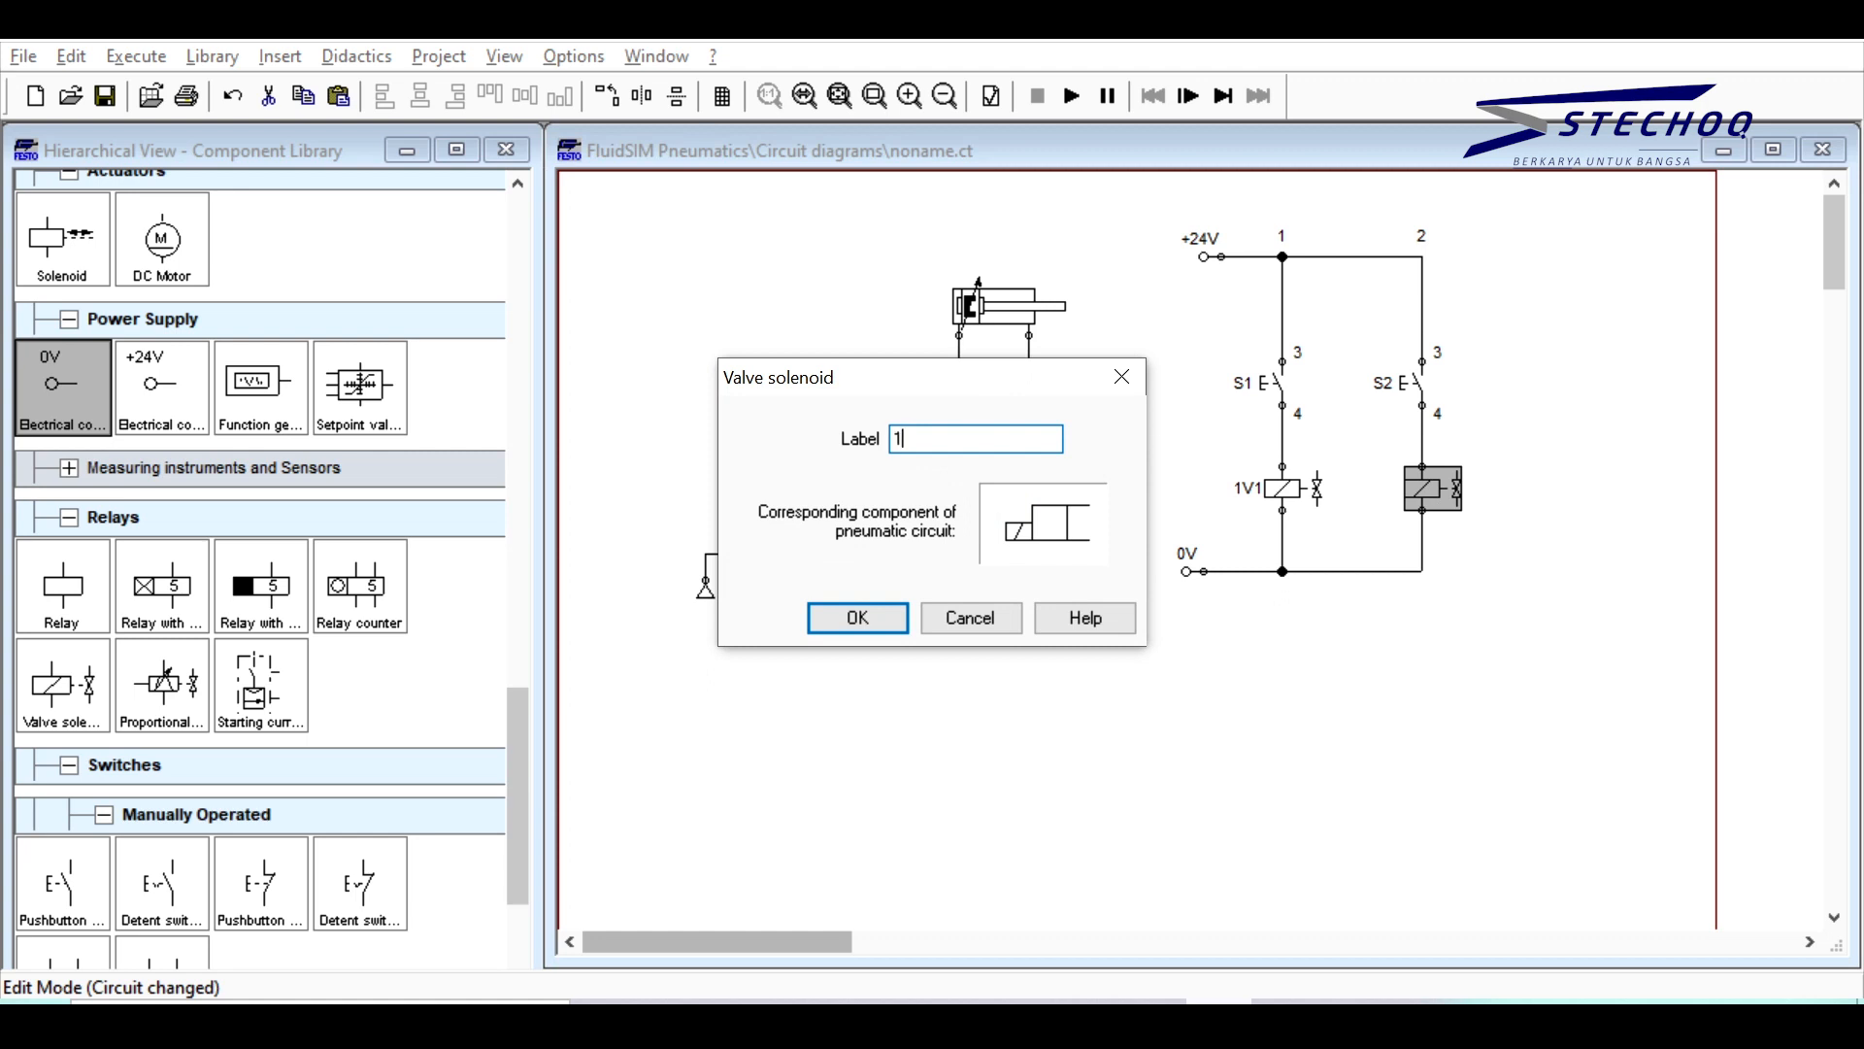
pyautogui.press('Return')
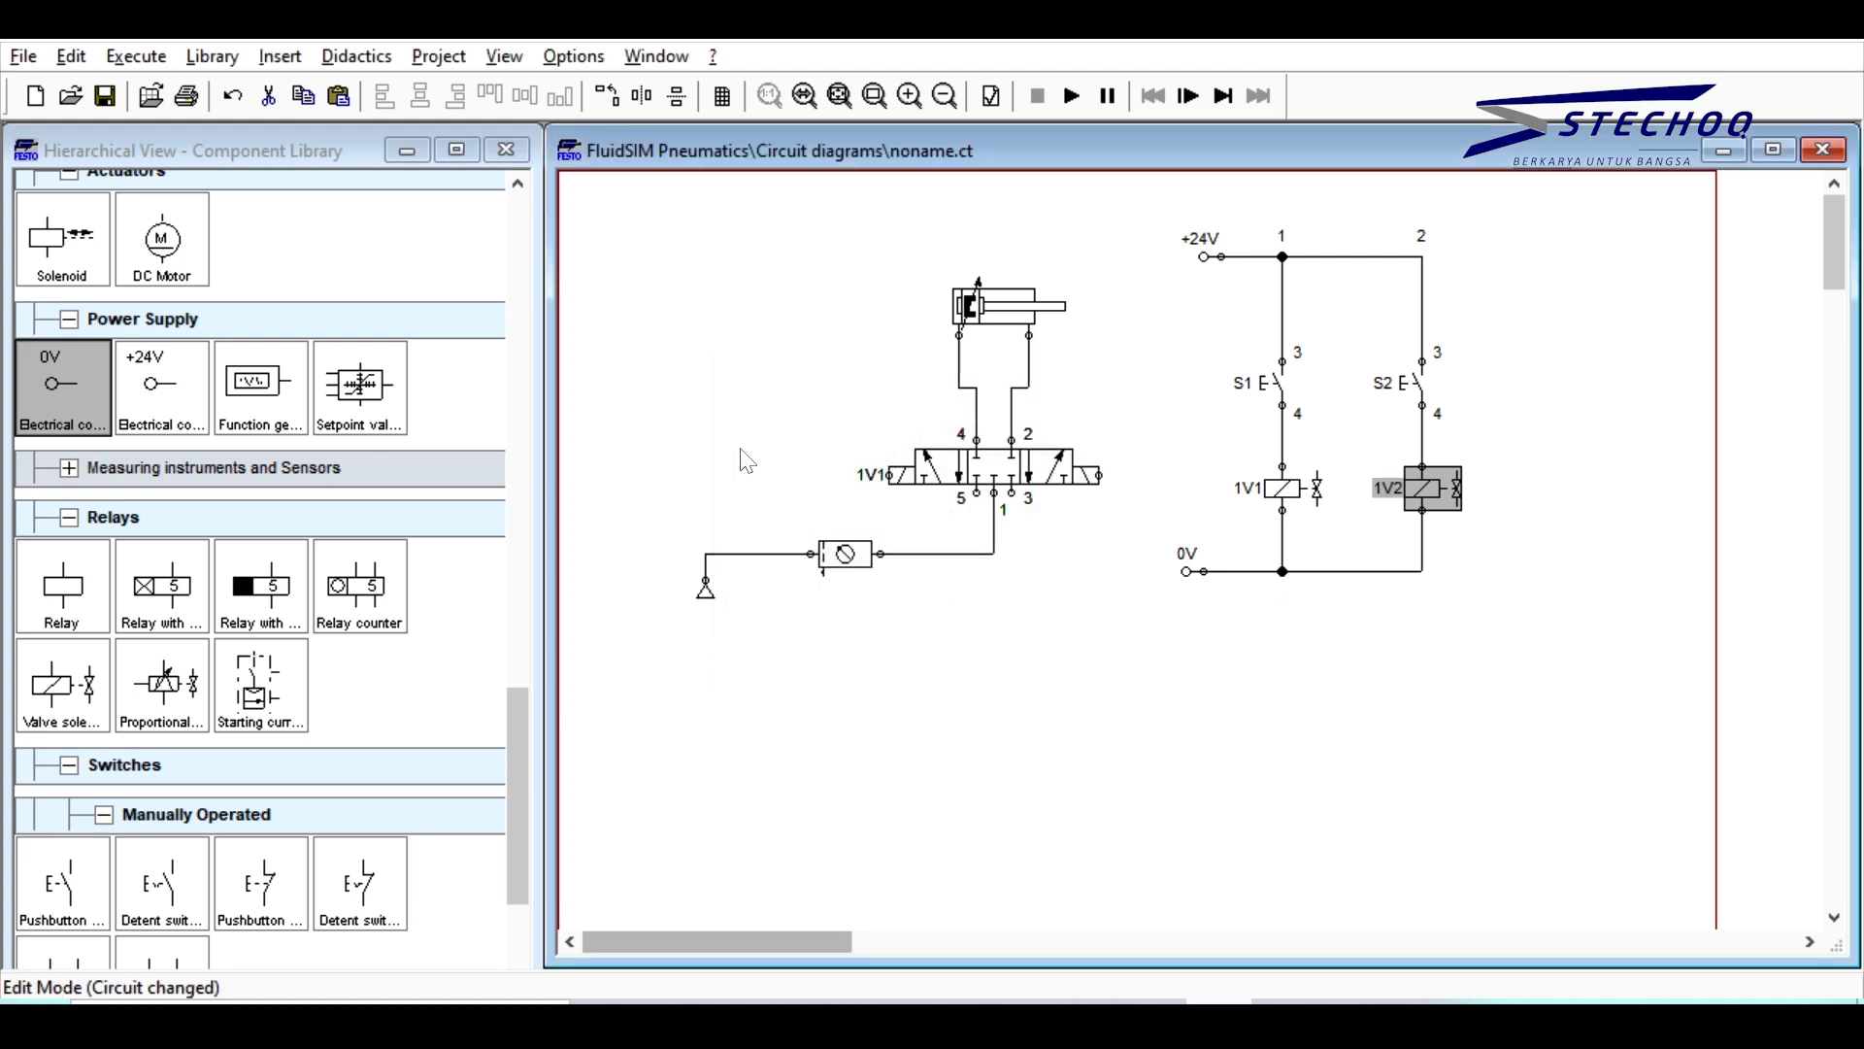
# Step: Label the right solenoid connection of the 5/3 way valve as 1V2
pyautogui.doubleClick(1095, 475)
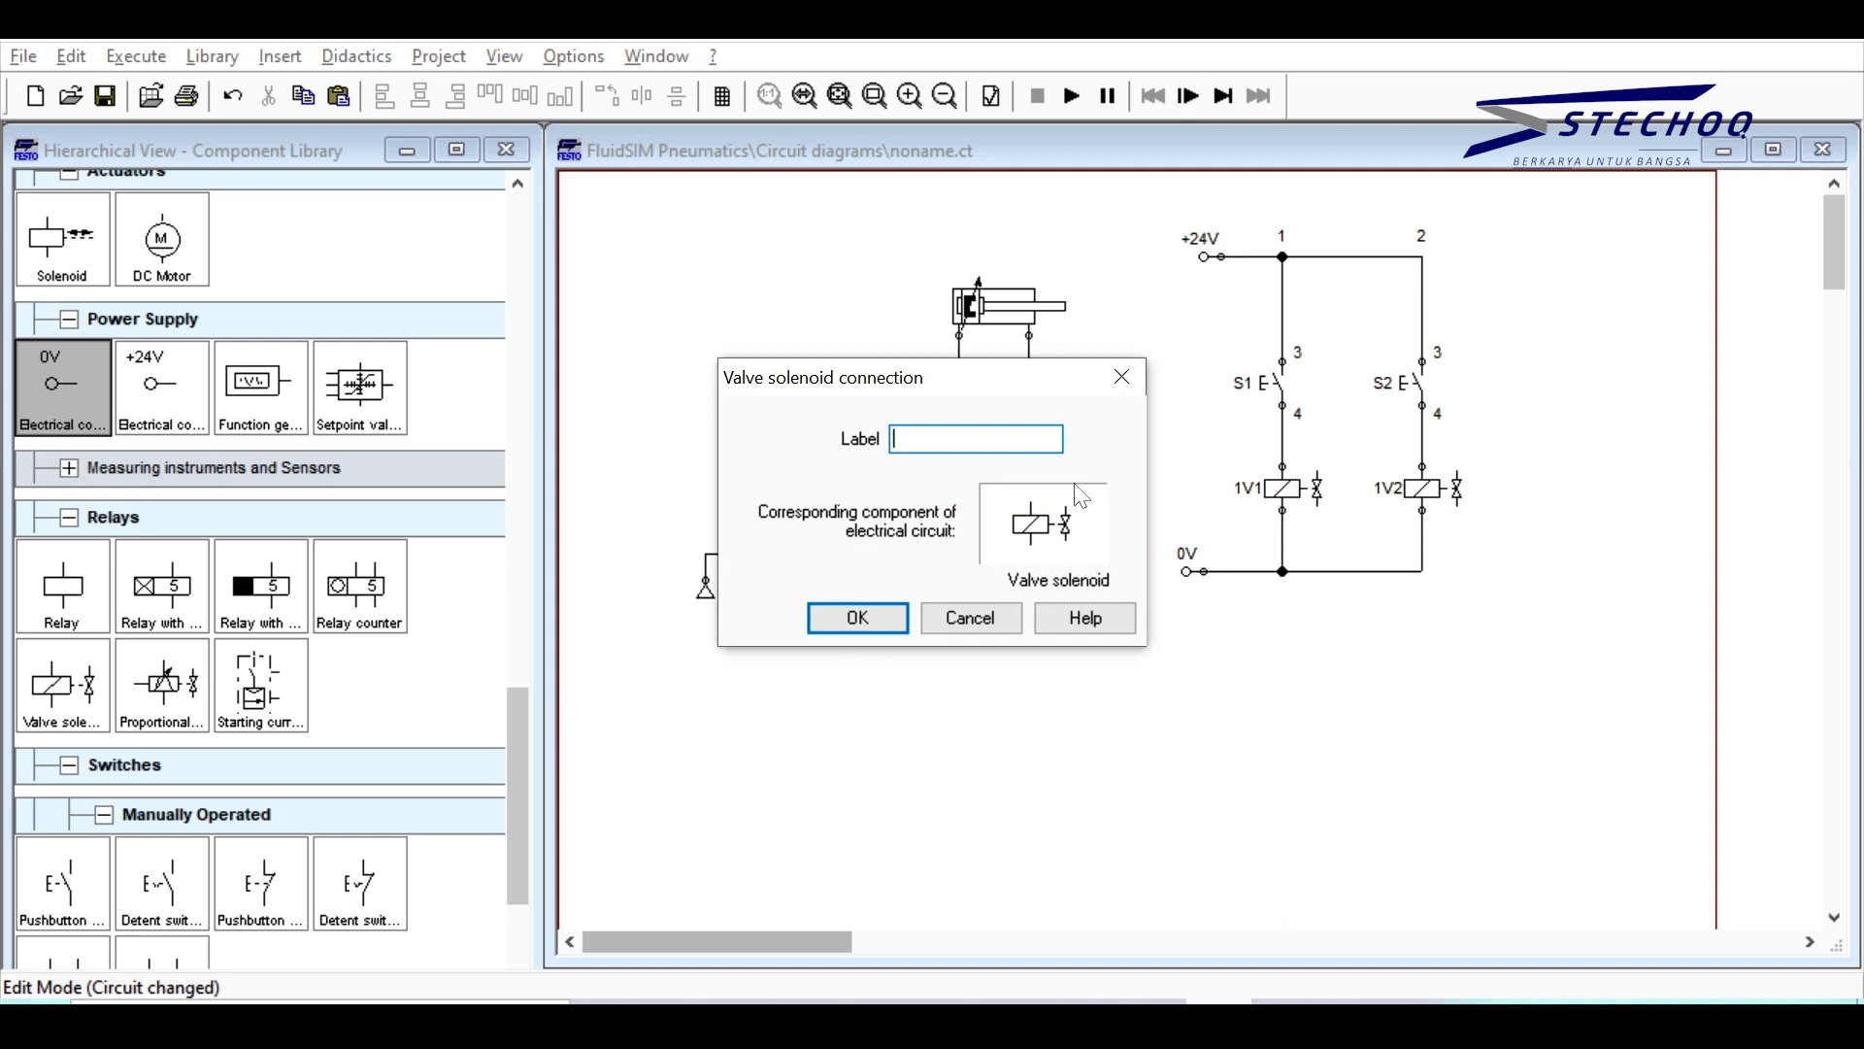
pyautogui.press('Return')
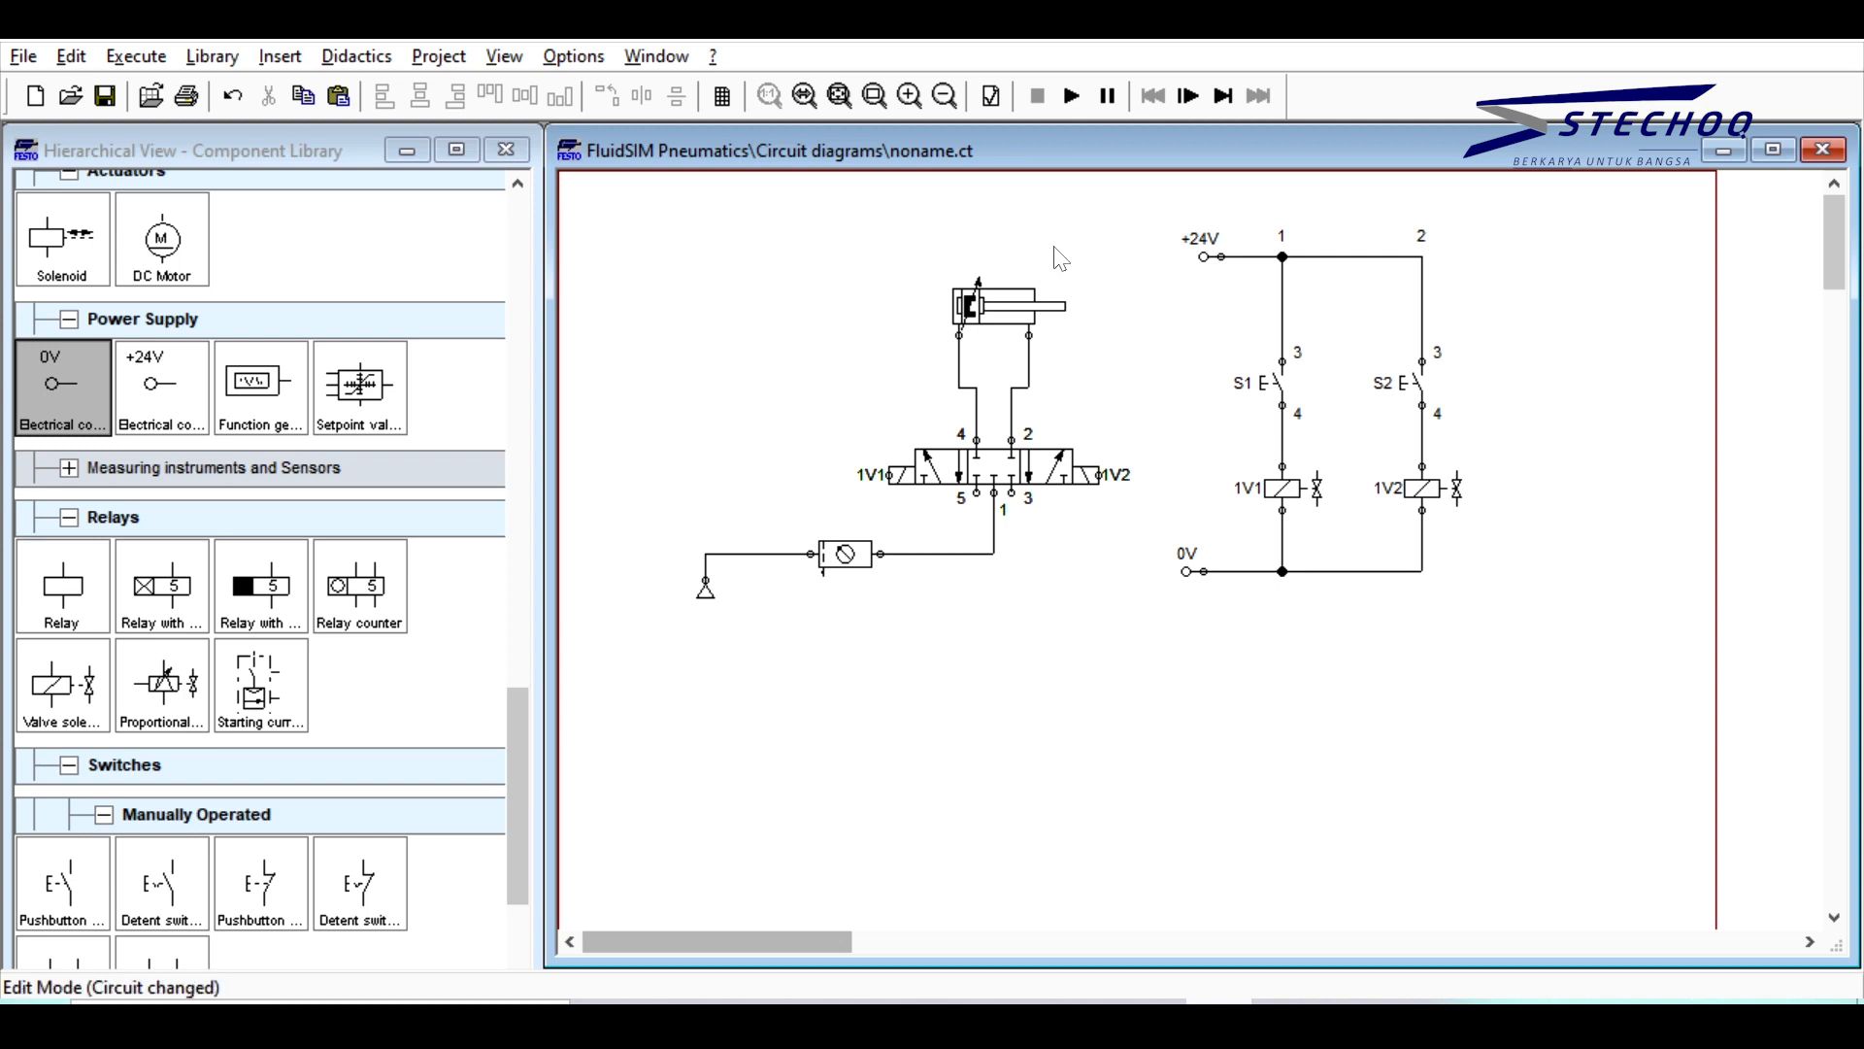
# Step: Run the simulation despite the open connections, actuate pushbuttons S1 and S2 to test the cylinder, and stop the simulation
pyautogui.click(1072, 98)
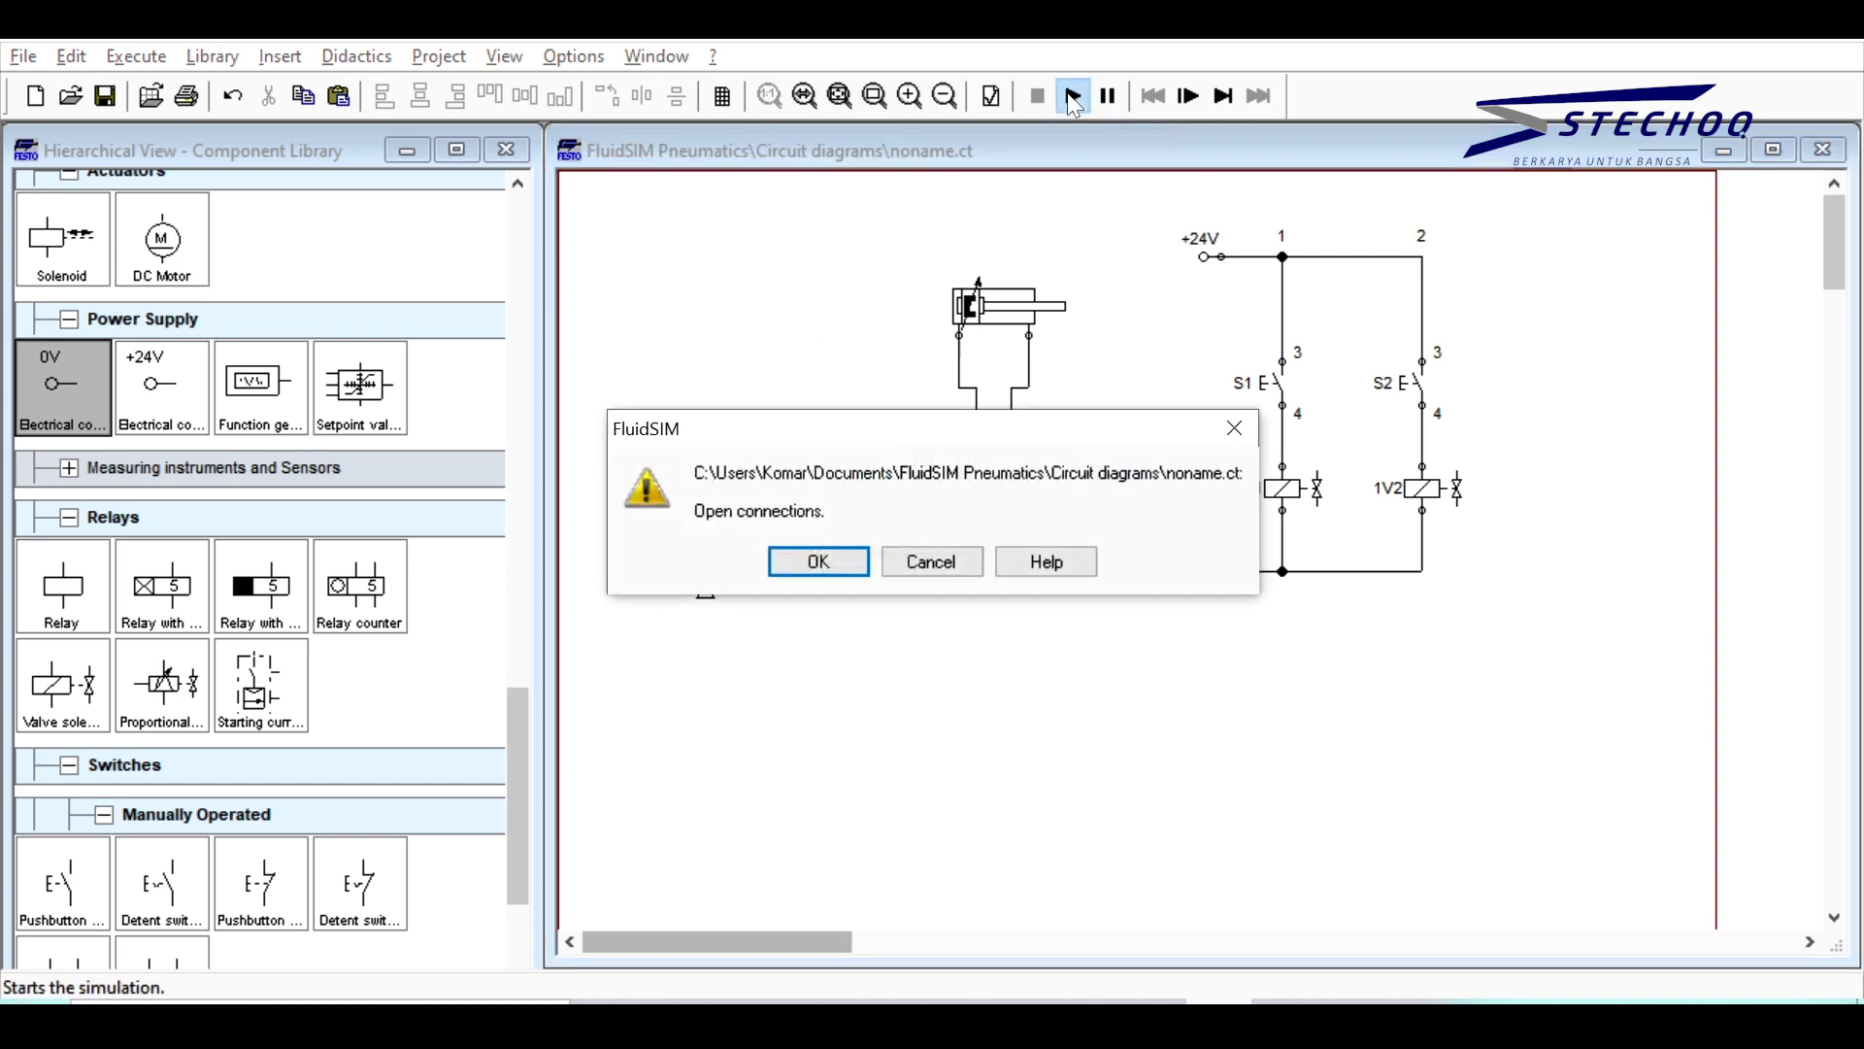
pyautogui.press('Return')
pyautogui.press('Return')
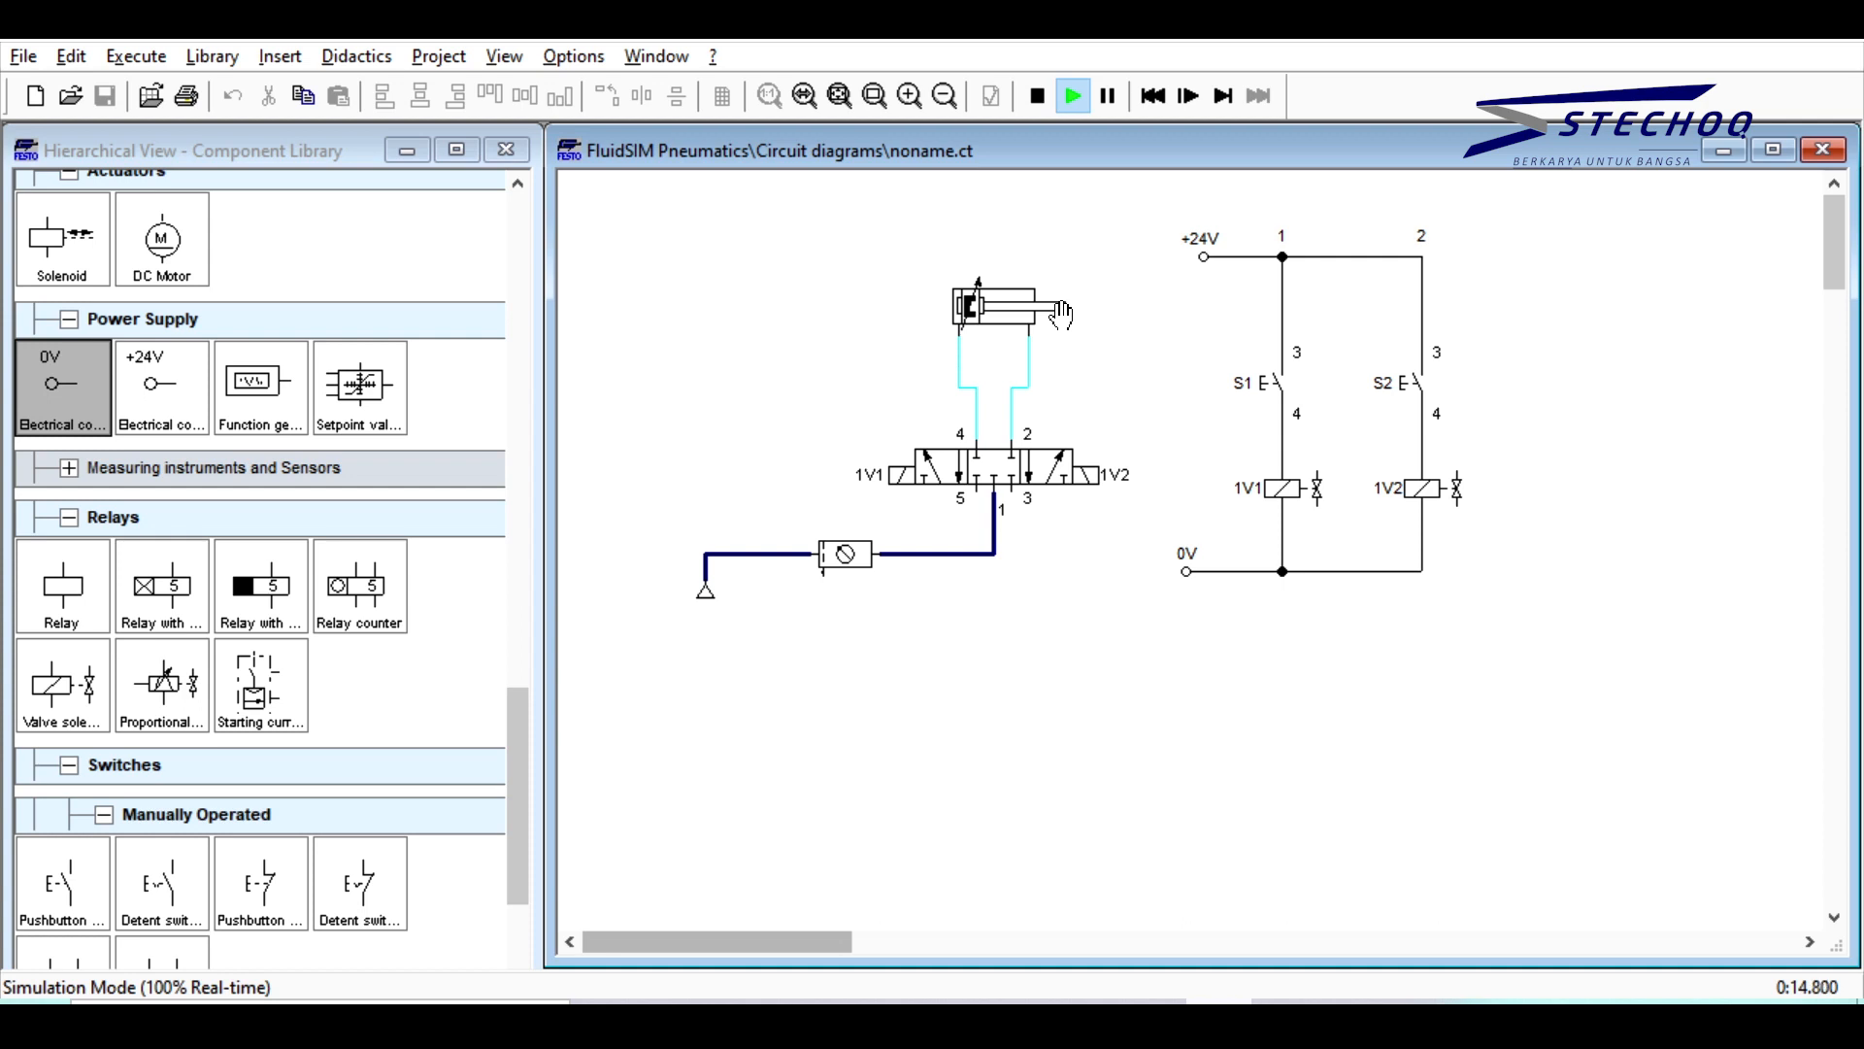
pyautogui.click(1272, 373)
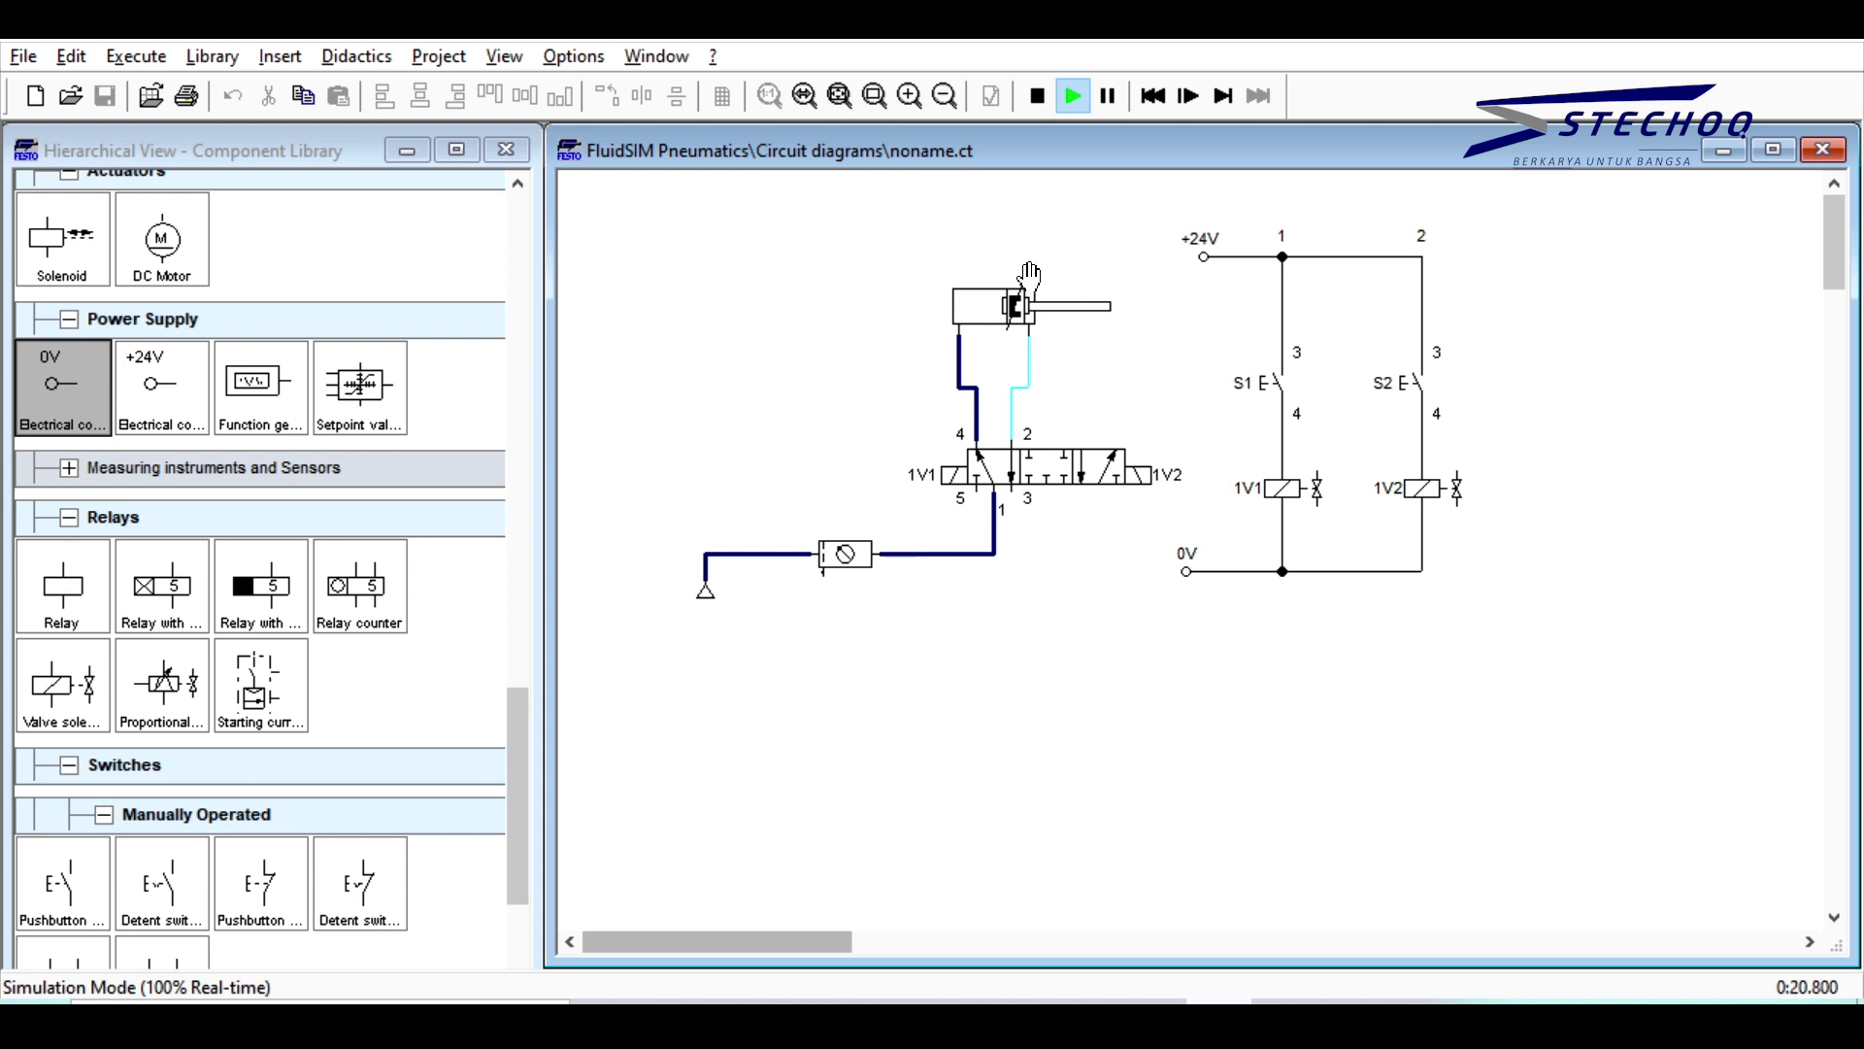
pyautogui.click(1417, 386)
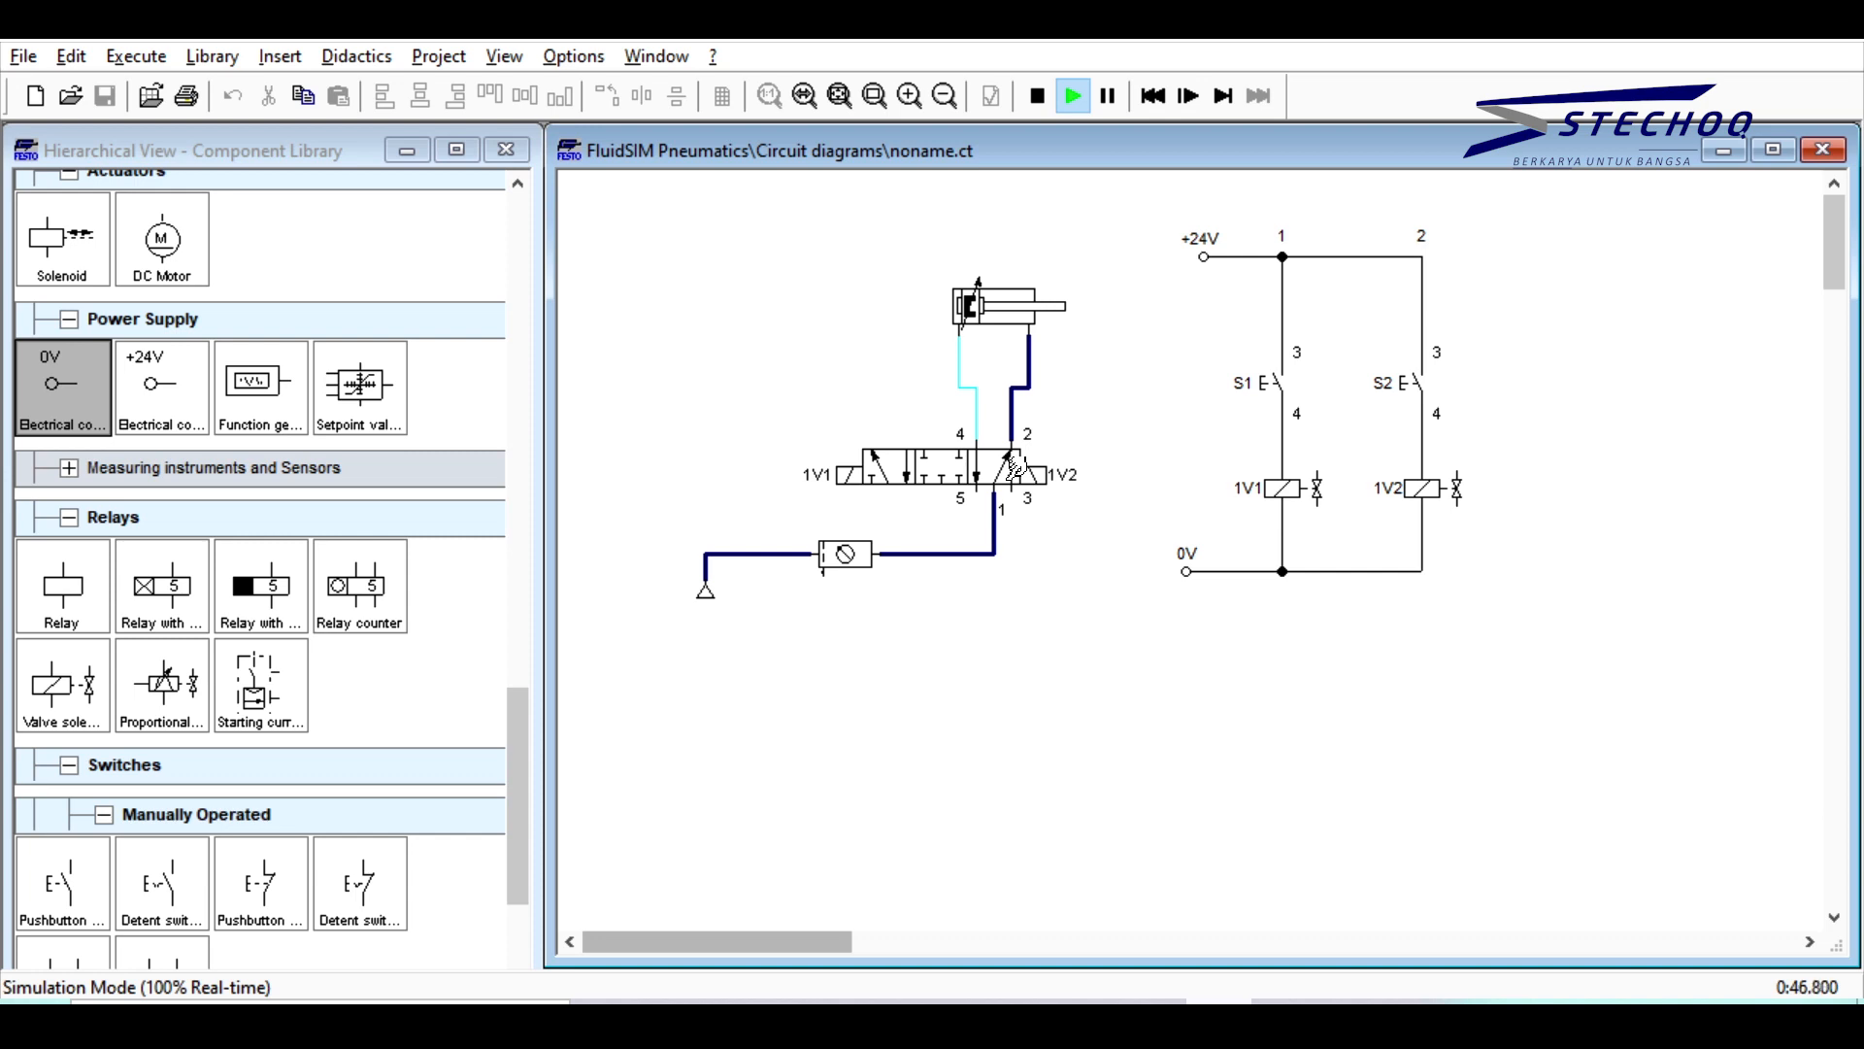
pyautogui.click(1037, 96)
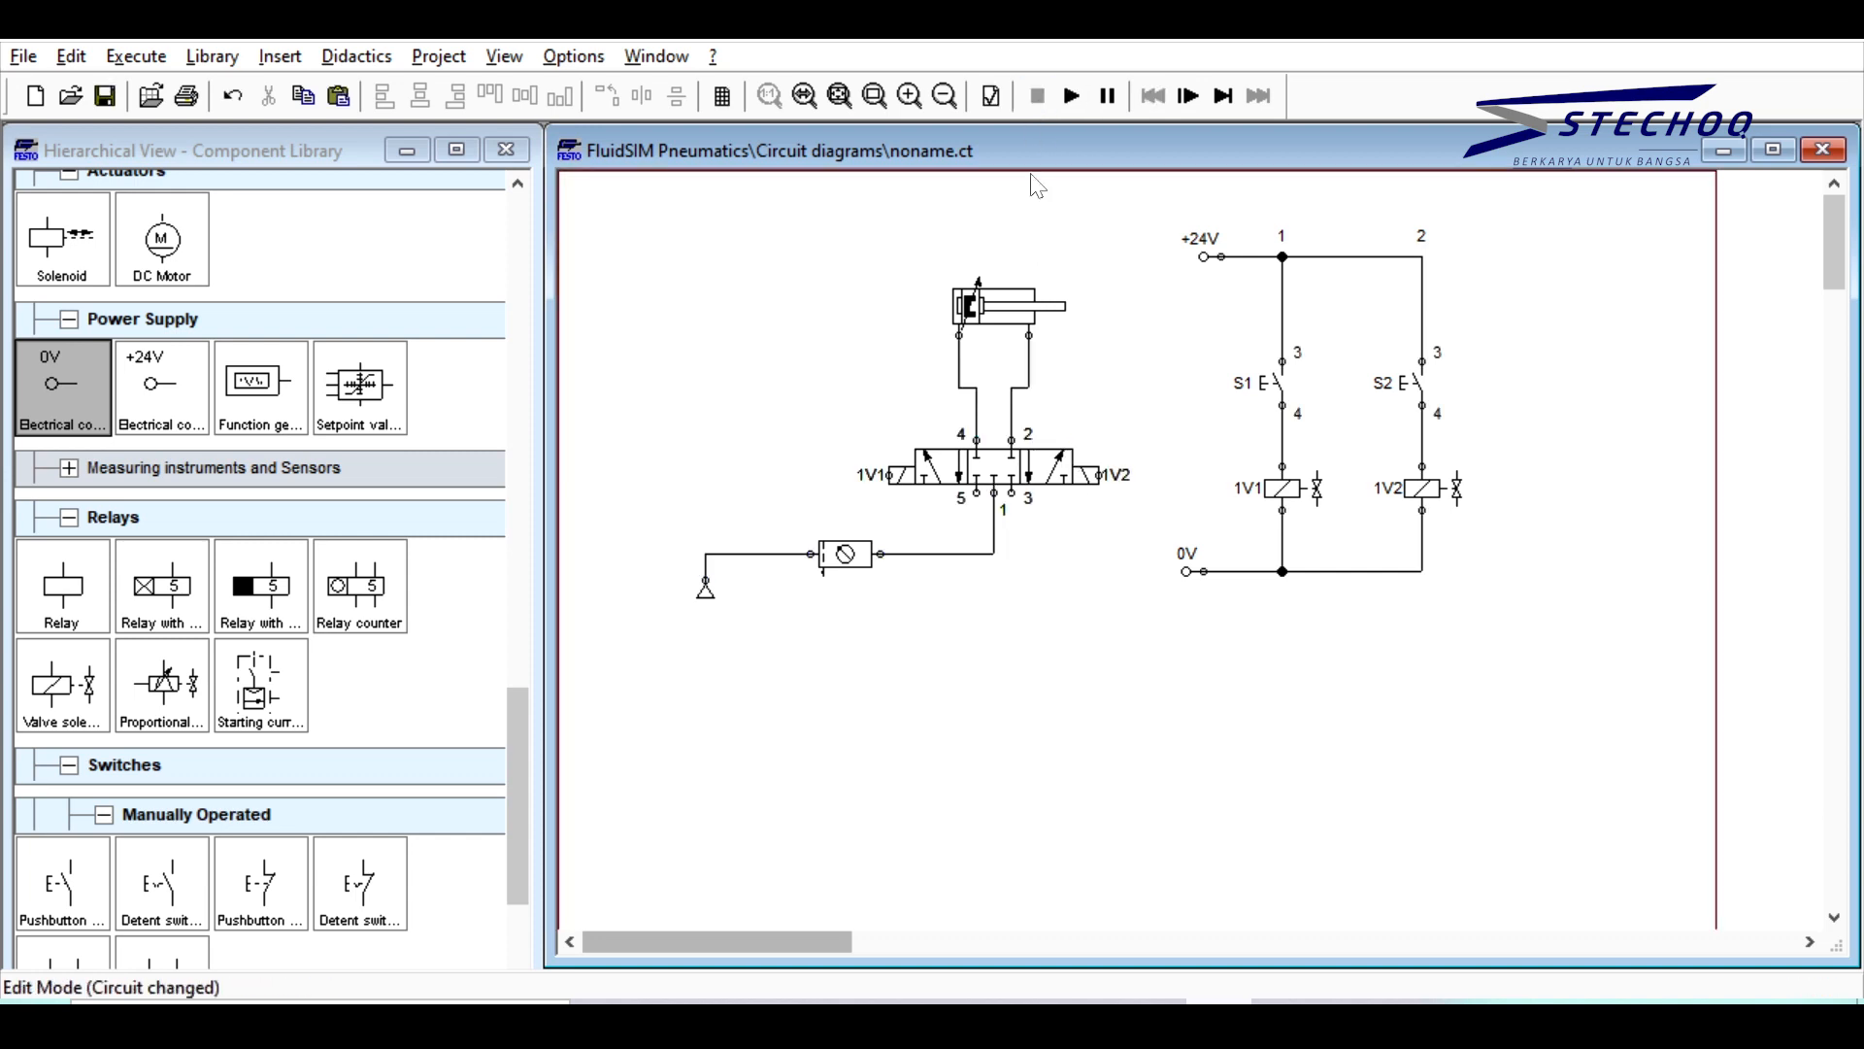
# Step: Configure the 5/3 way valve with spring-returned actuation on both the left and right sides
pyautogui.doubleClick(1003, 462)
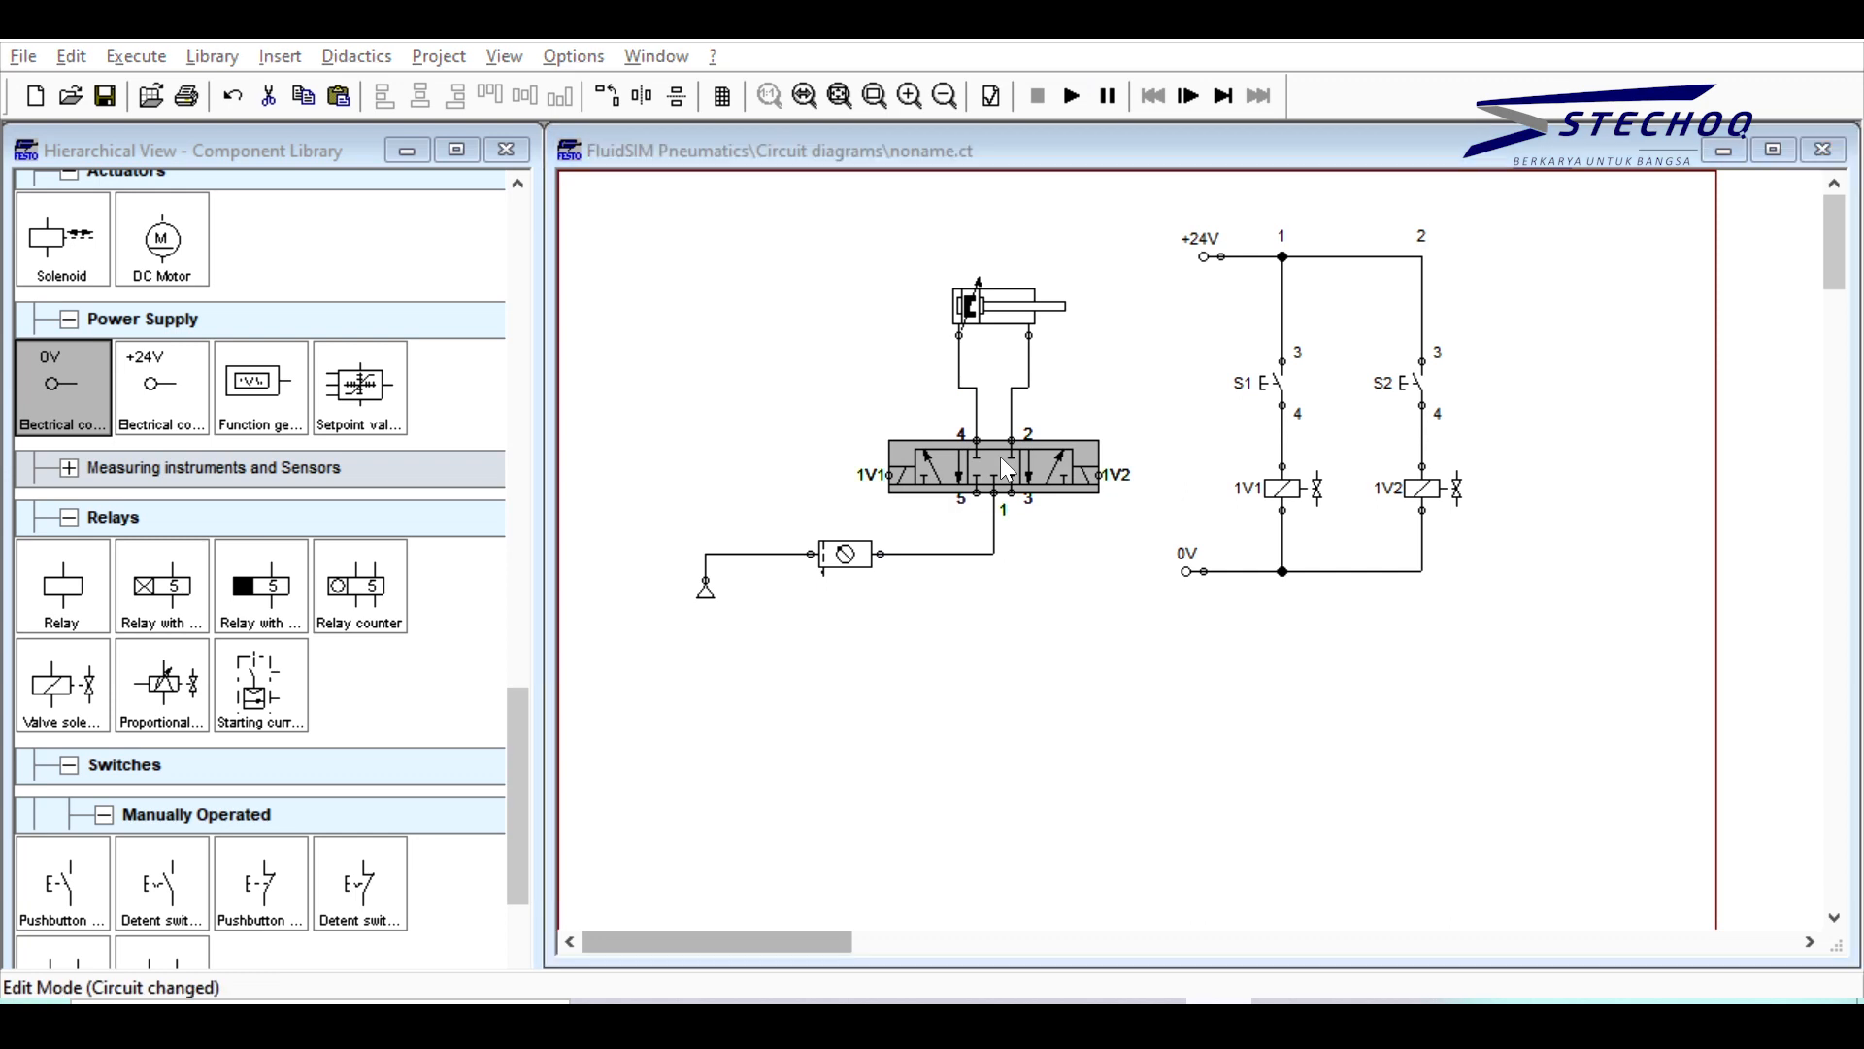
pyautogui.moveTo(957, 151); pyautogui.dragTo(934, 261)
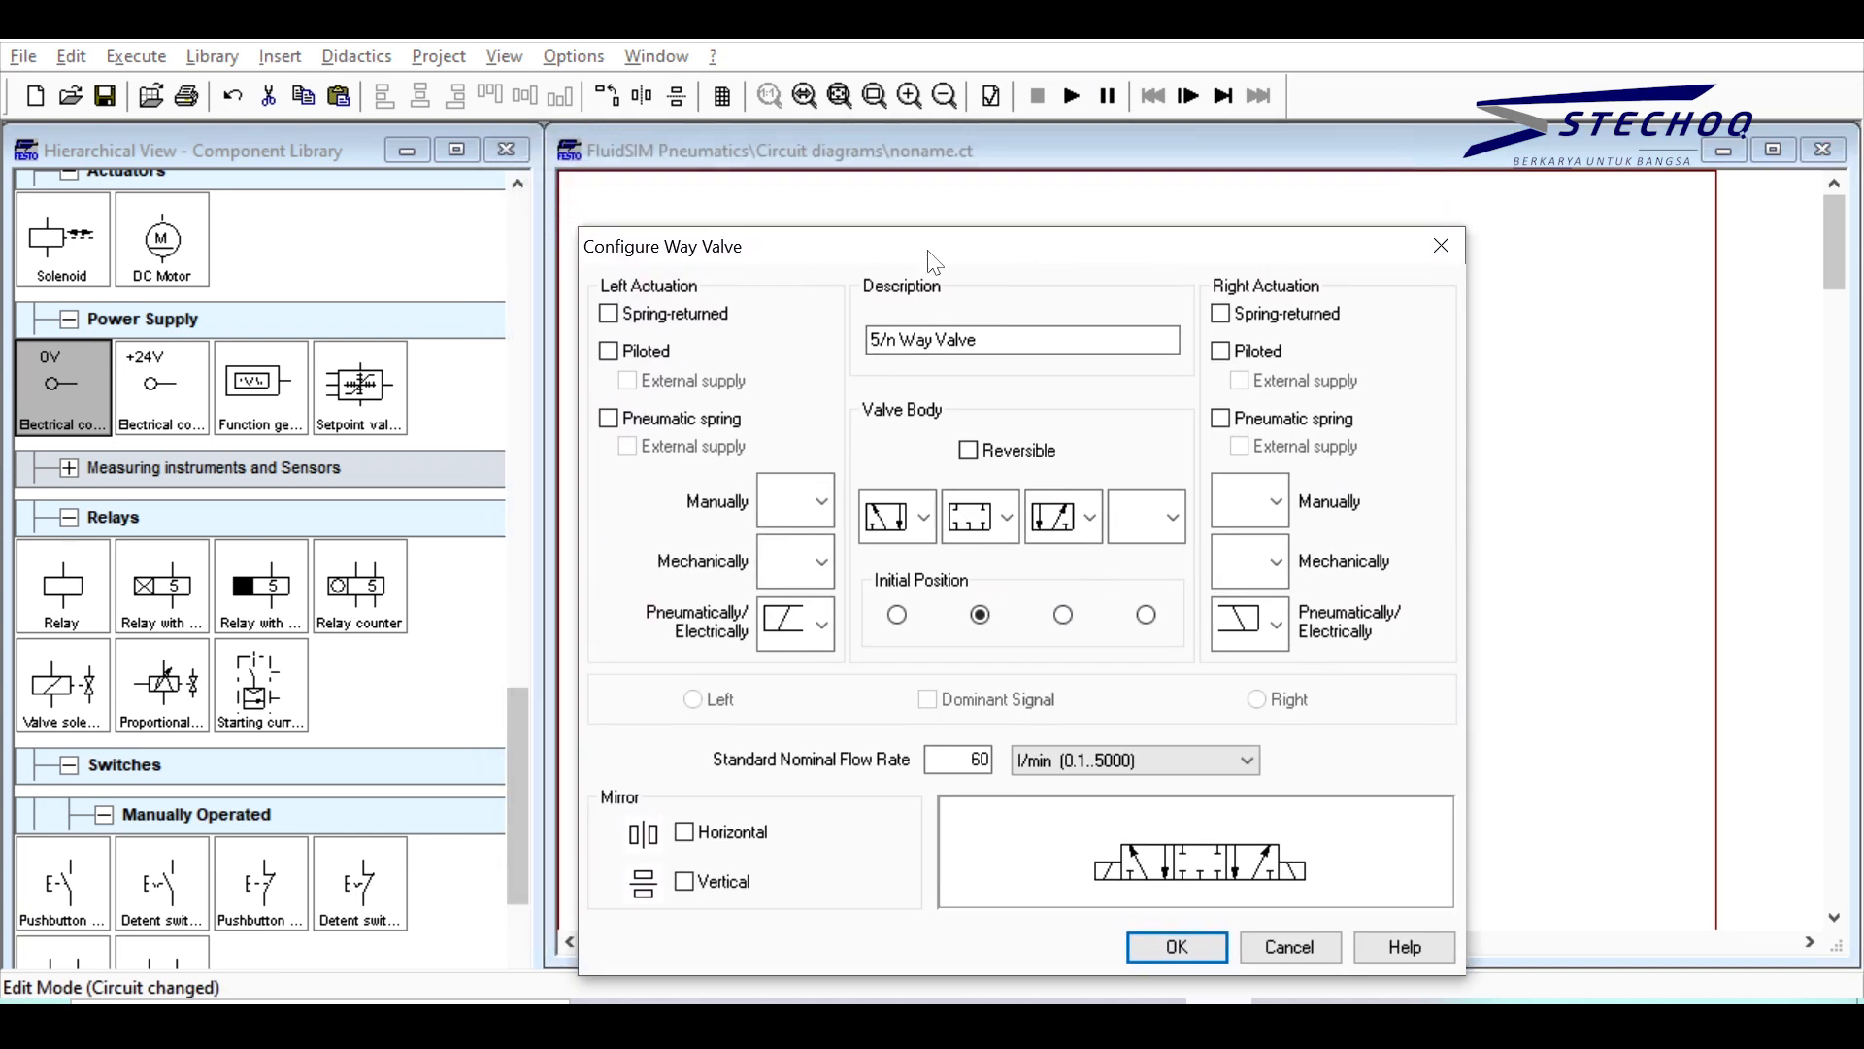
pyautogui.click(609, 313)
pyautogui.click(699, 327)
pyautogui.click(699, 327)
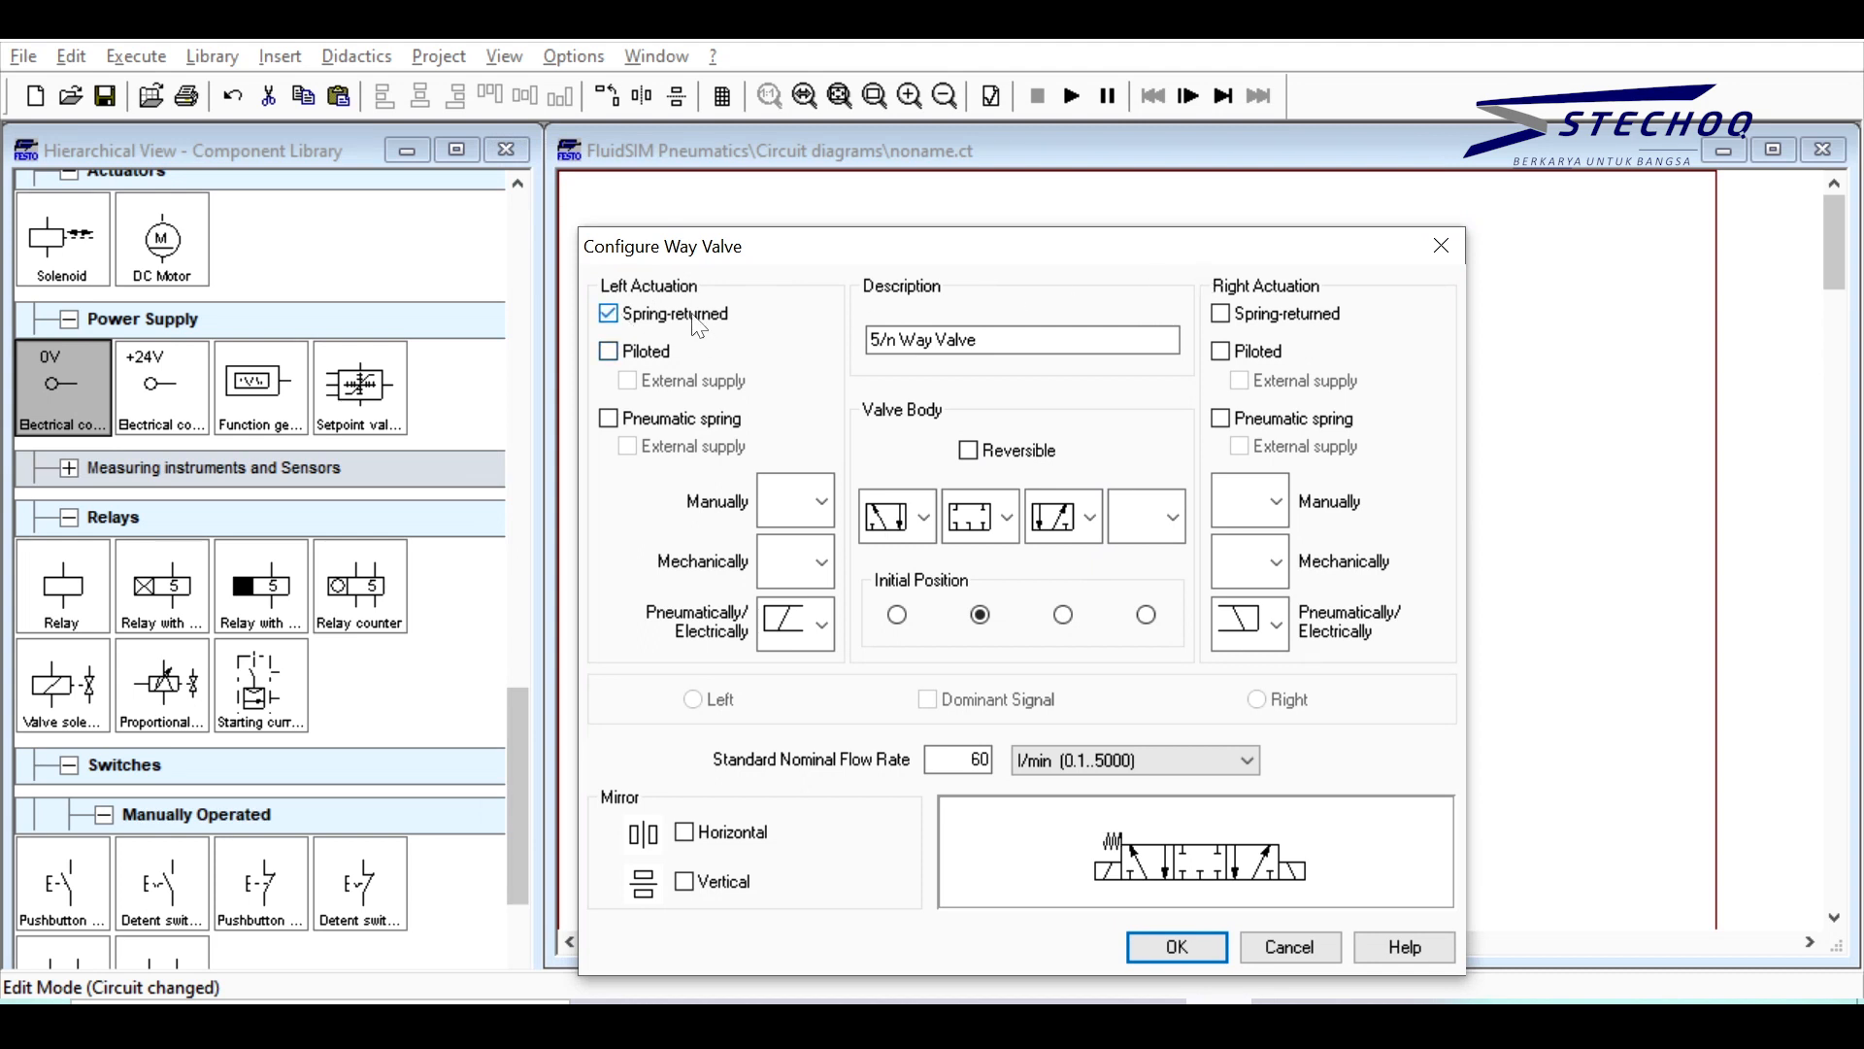
pyautogui.click(1298, 328)
pyautogui.moveTo(1085, 248); pyautogui.dragTo(1062, 189)
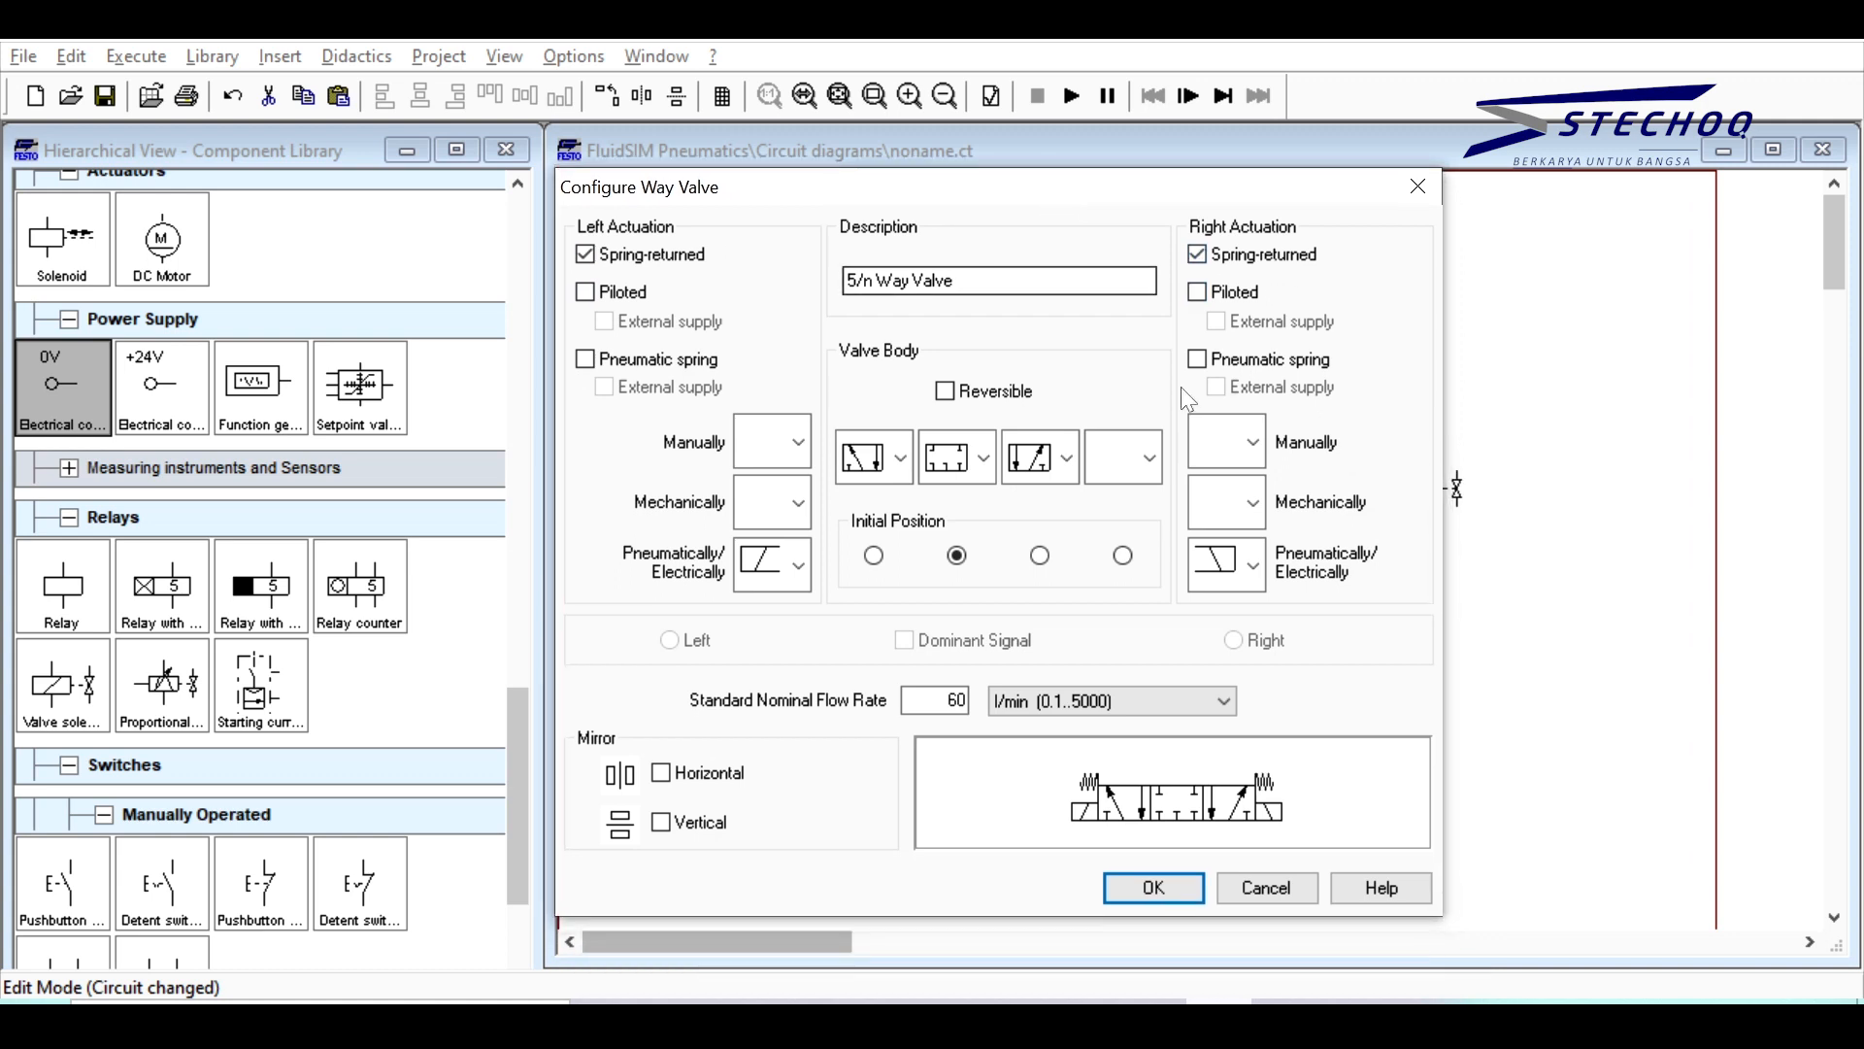
pyautogui.click(1182, 905)
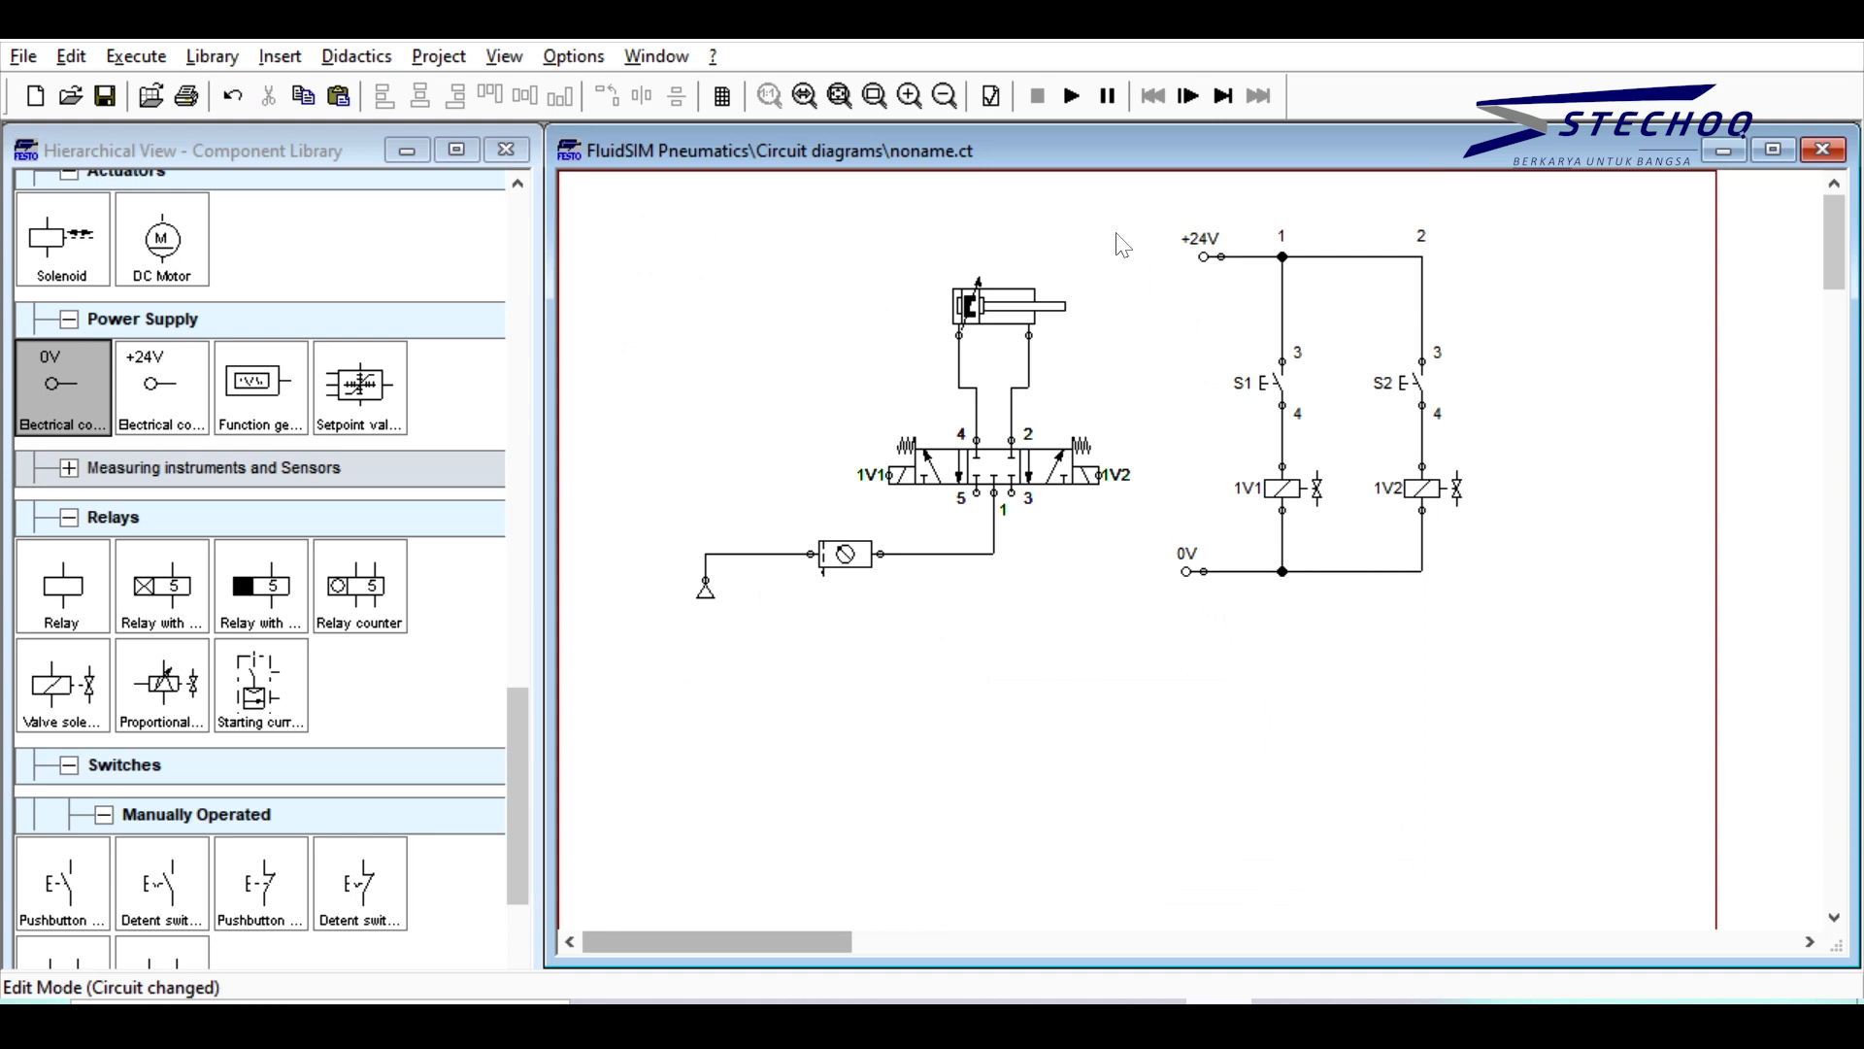
# Step: Simulate the circuit with the spring-returned valve, actuating pushbutton S1 once and pushbutton S2 twice to test the cylinder's movement
pyautogui.click(1066, 107)
pyautogui.press('Return')
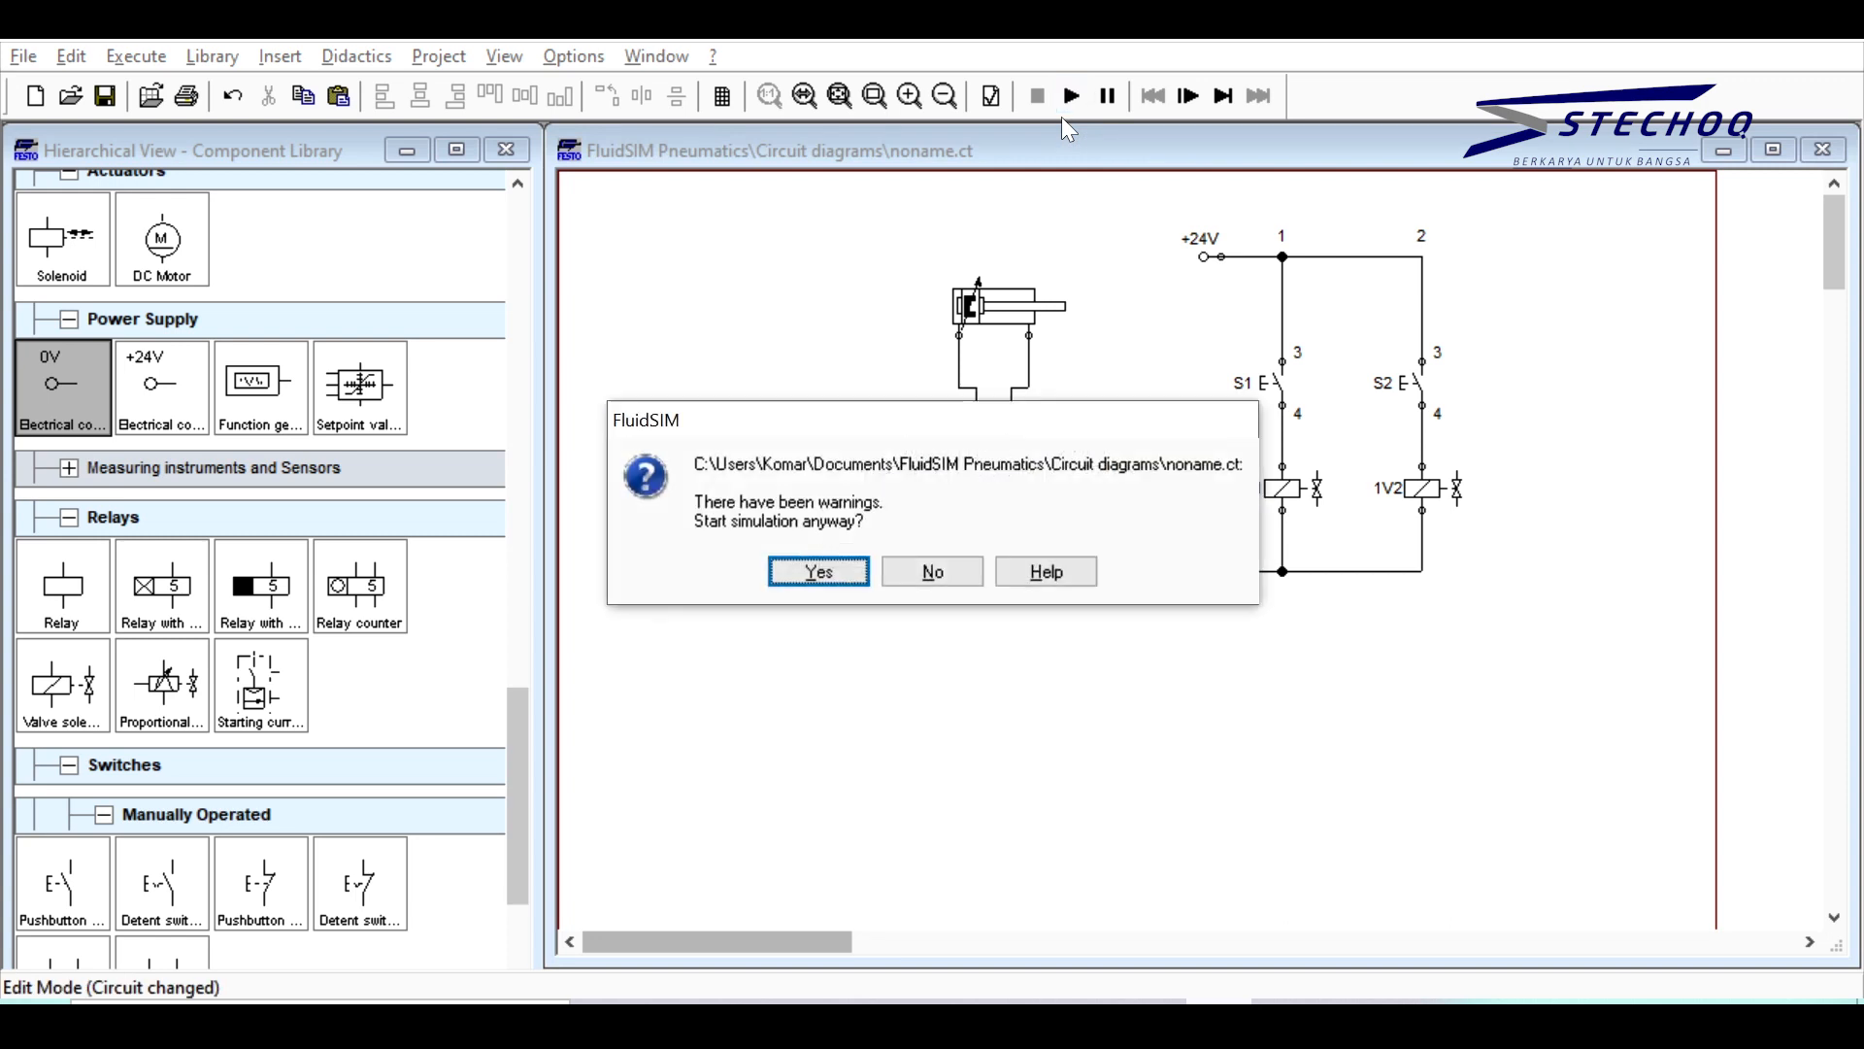
pyautogui.press('Return')
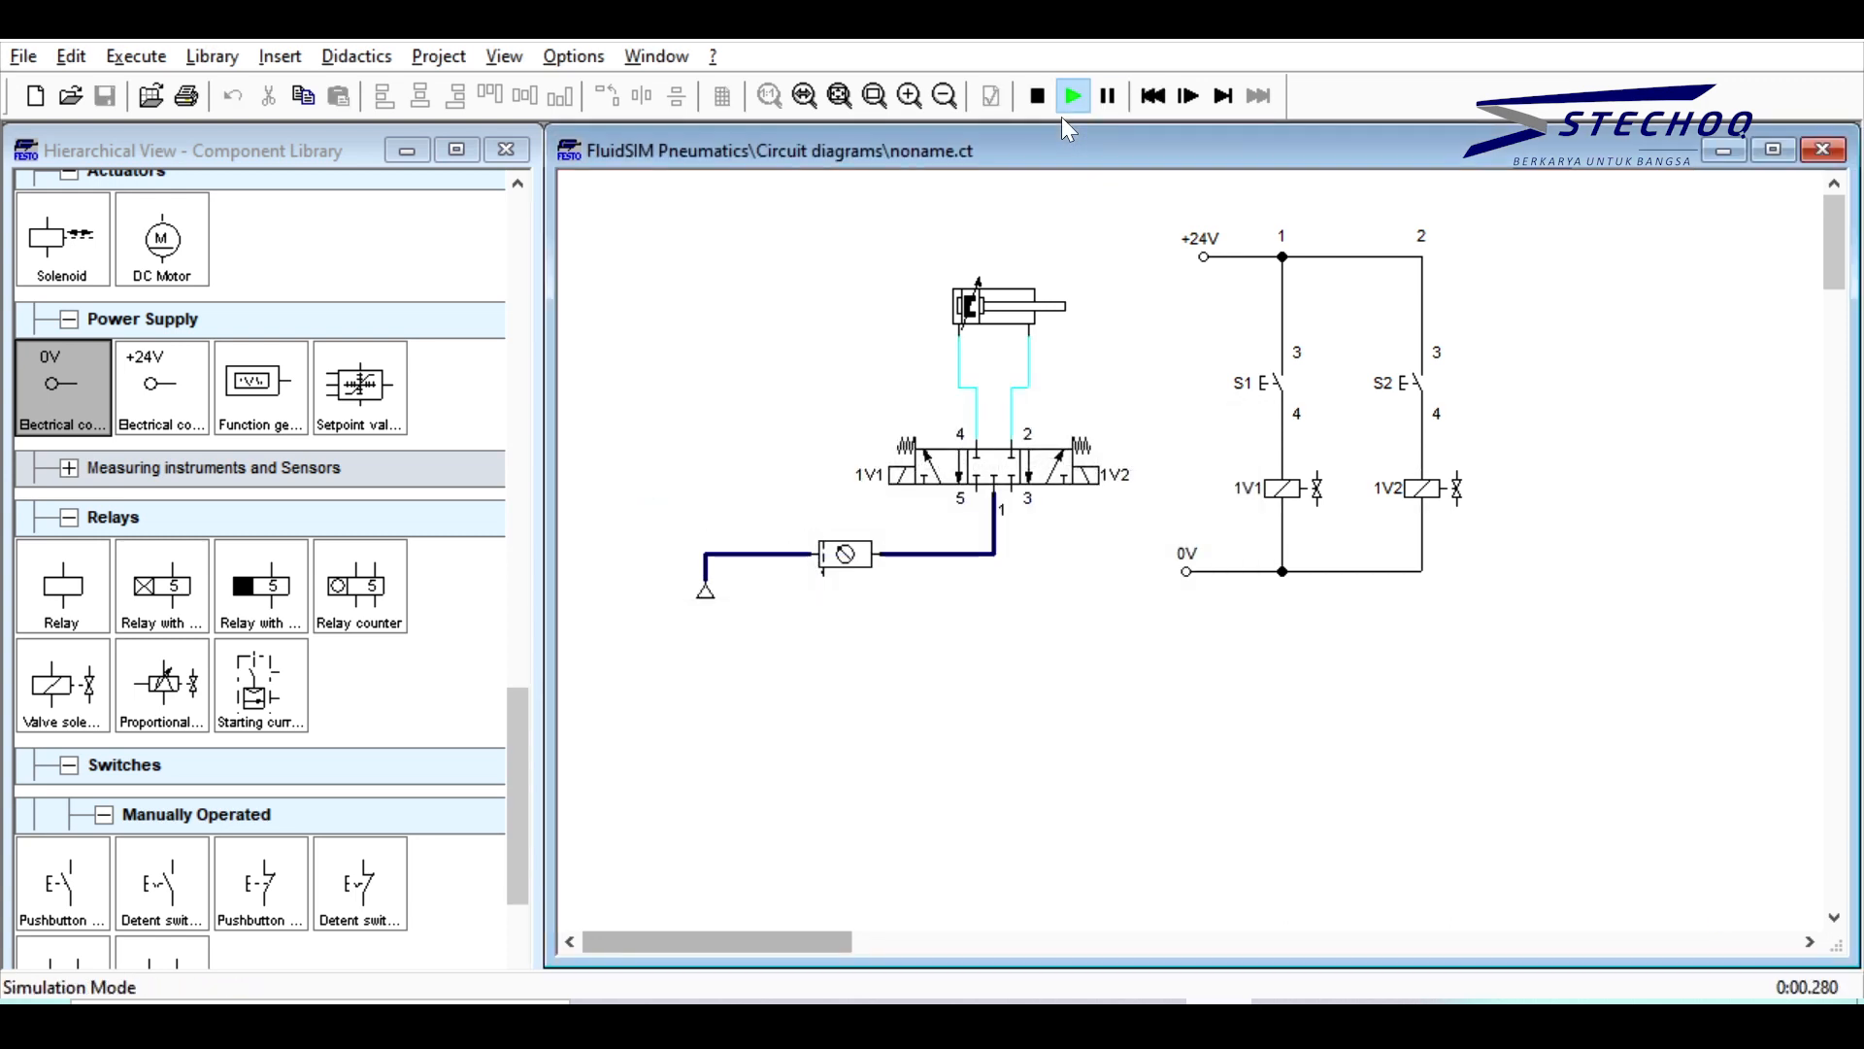
pyautogui.click(1280, 376)
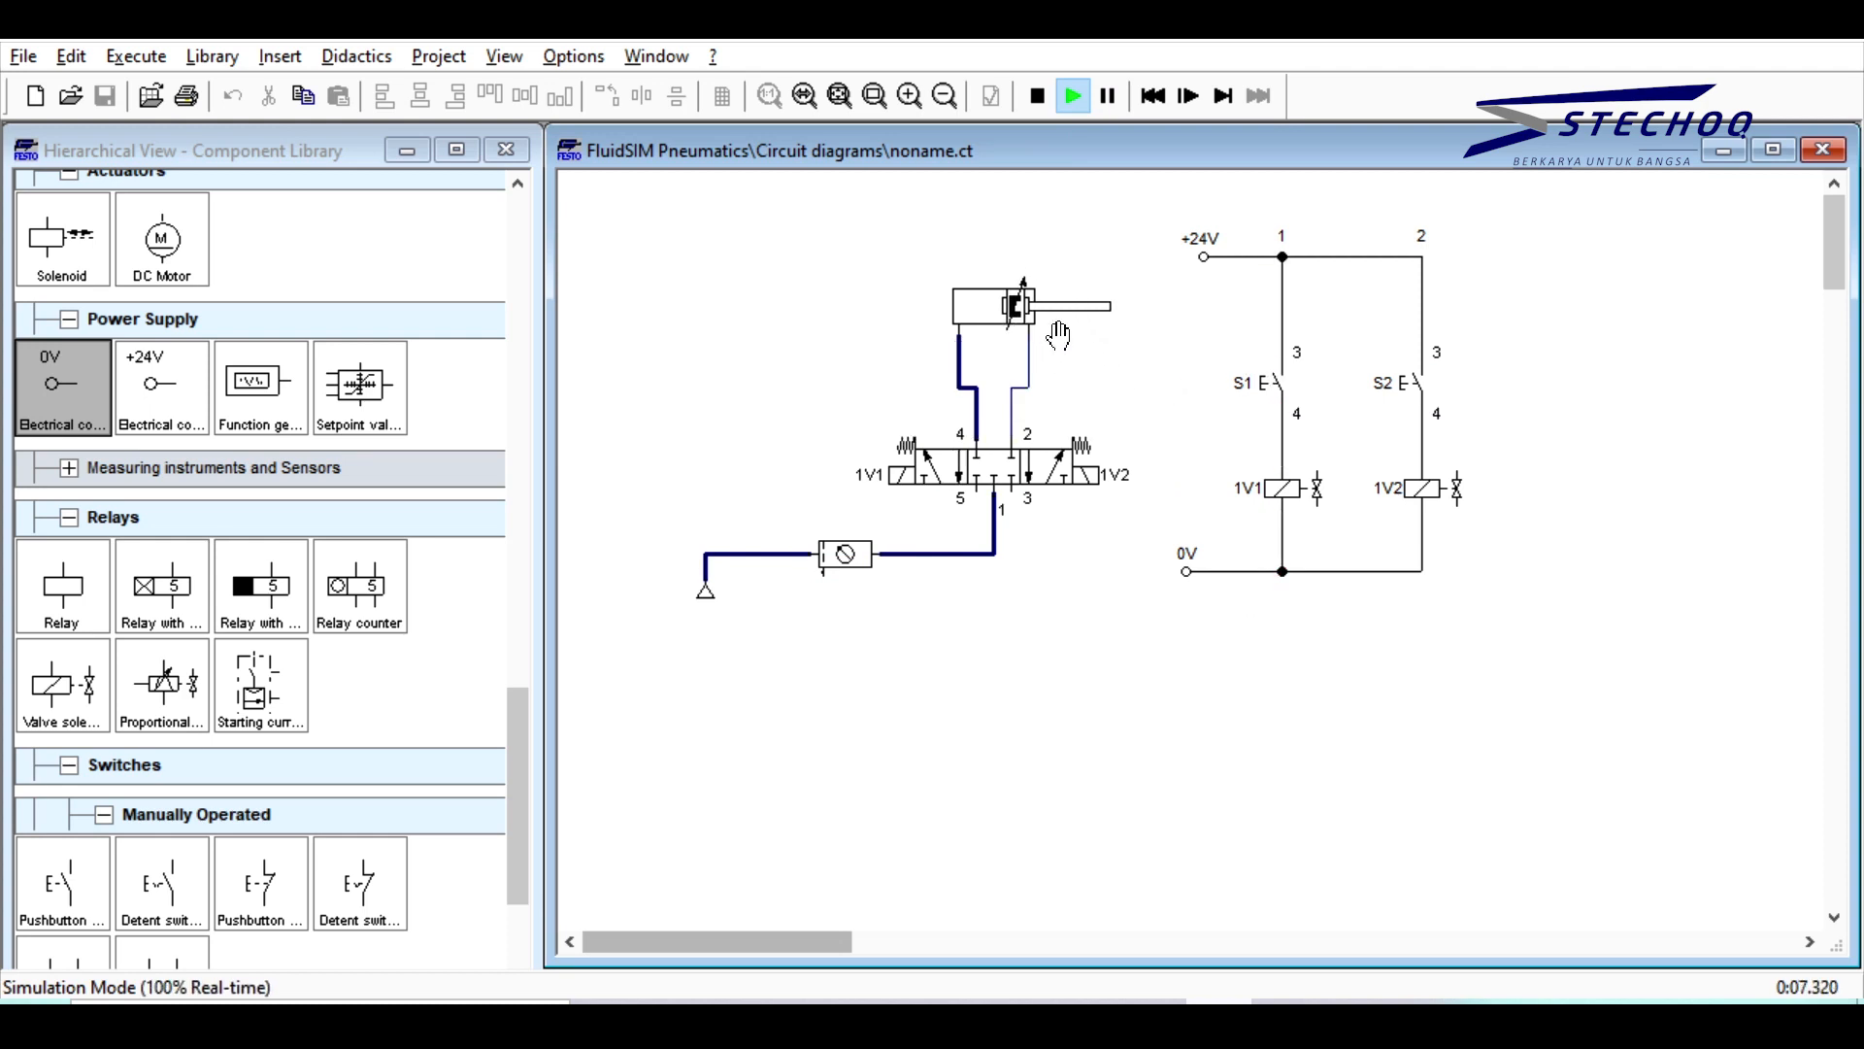
pyautogui.click(1427, 373)
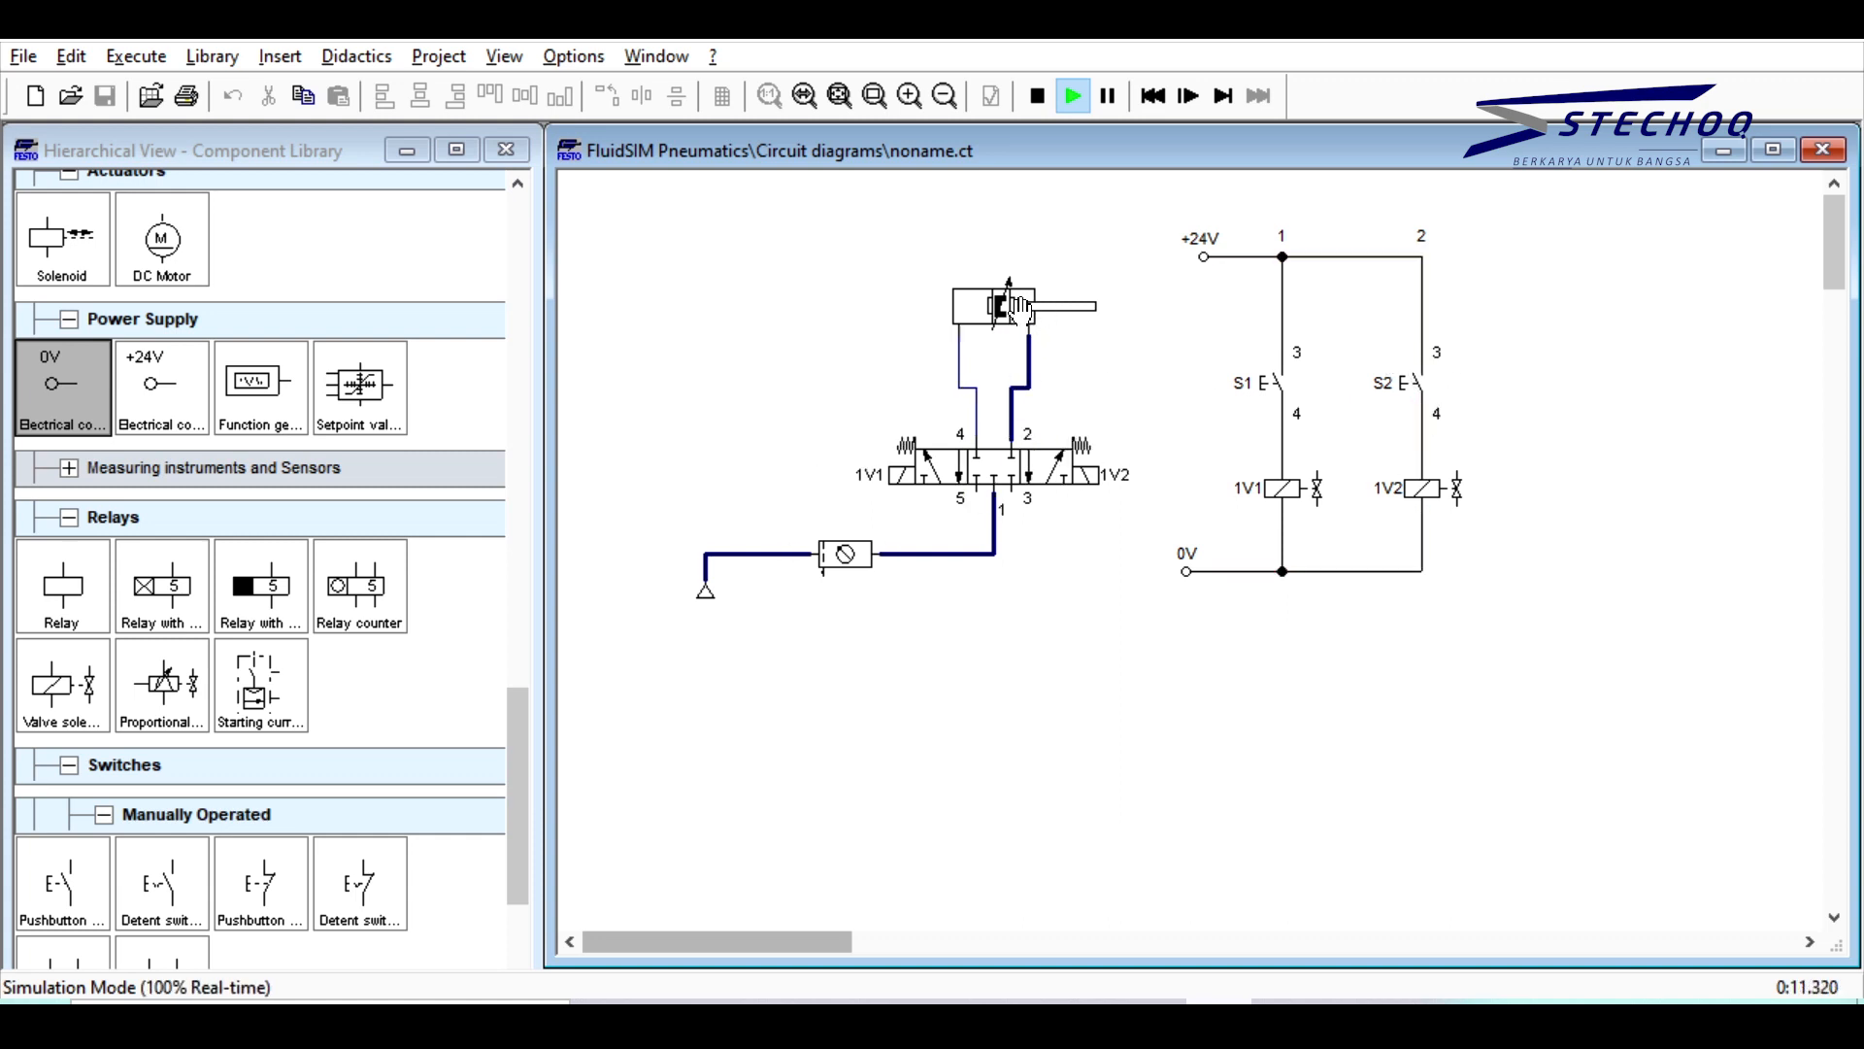
pyautogui.click(1431, 385)
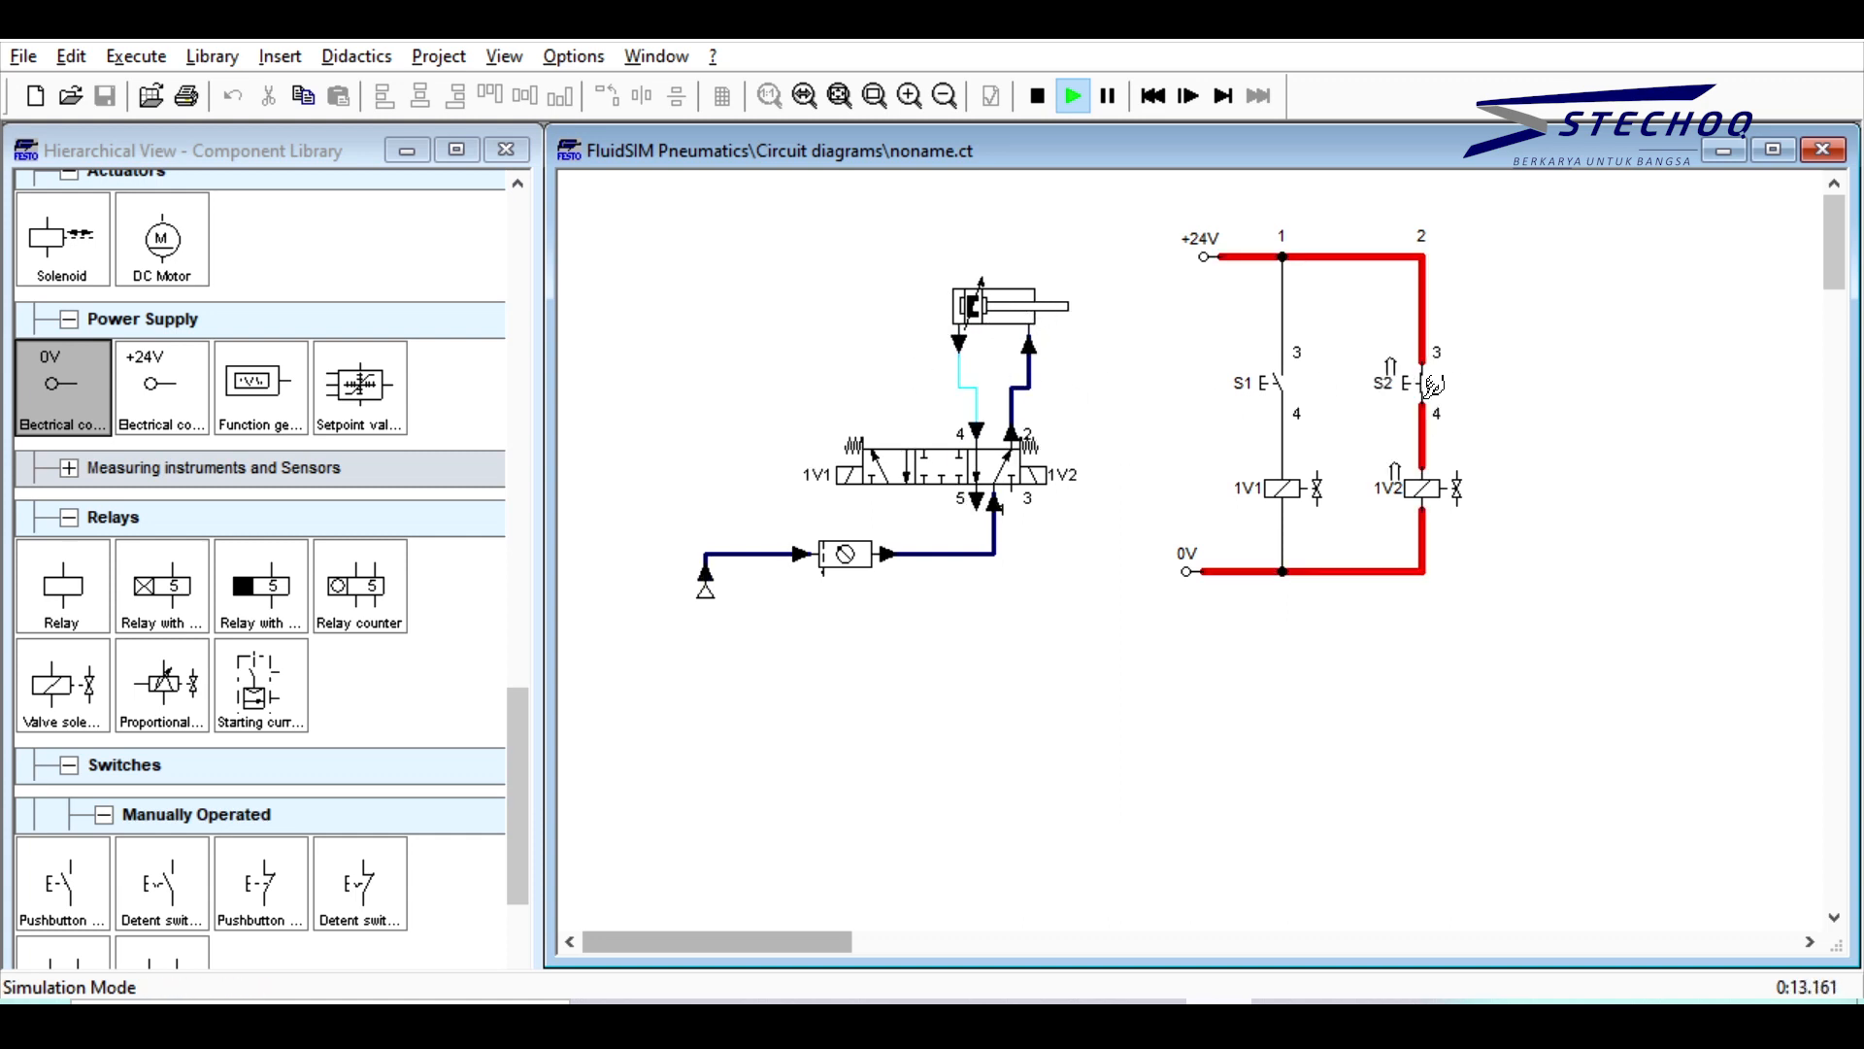